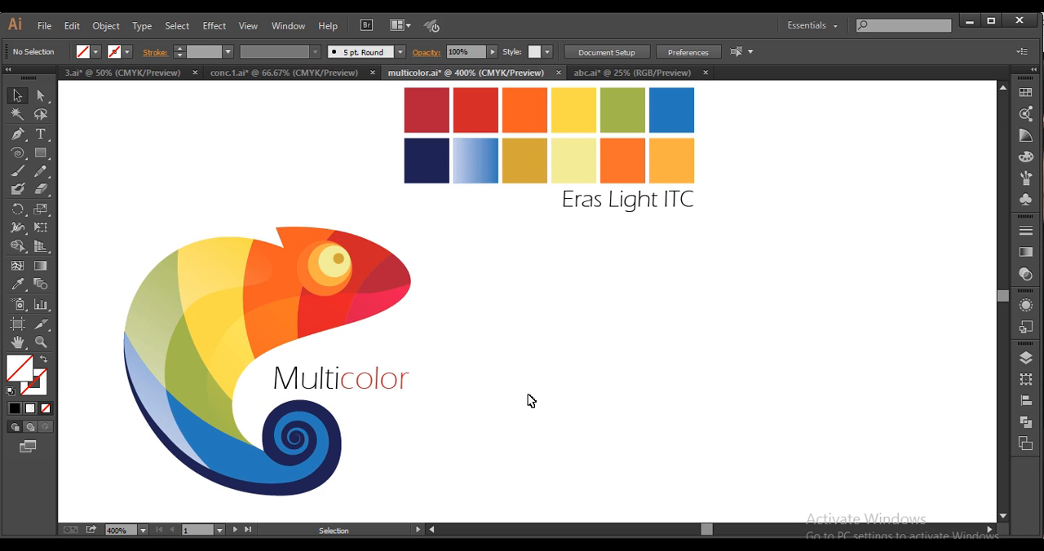
Start a Pen path for the crest notch, from about X 280, Y 79 pt to X 277, Y 72 pt, with no fill and a black stroke
scroll(528, 394, down, 1)
drag(579, 386, 519, 316)
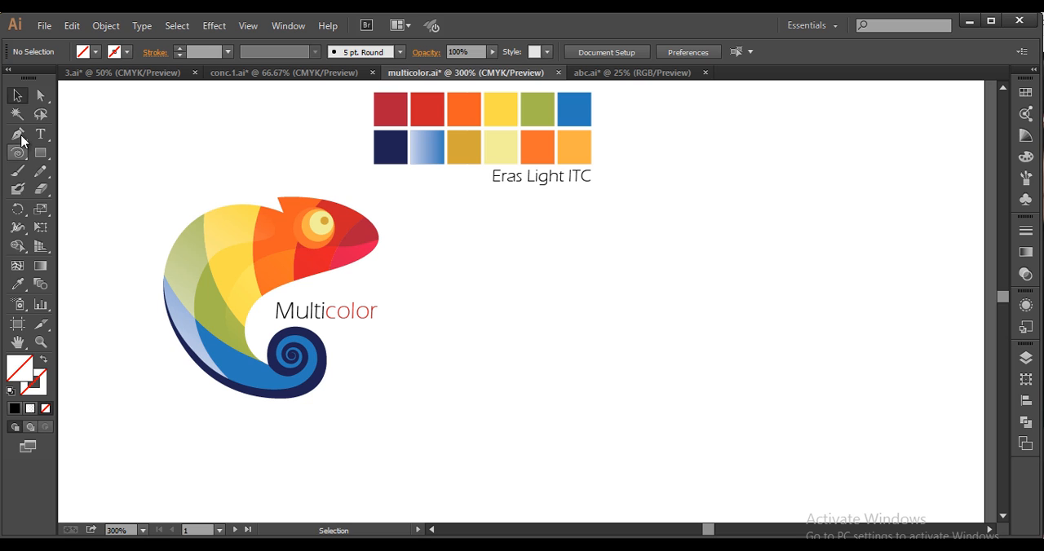
click(18, 133)
key(alt)
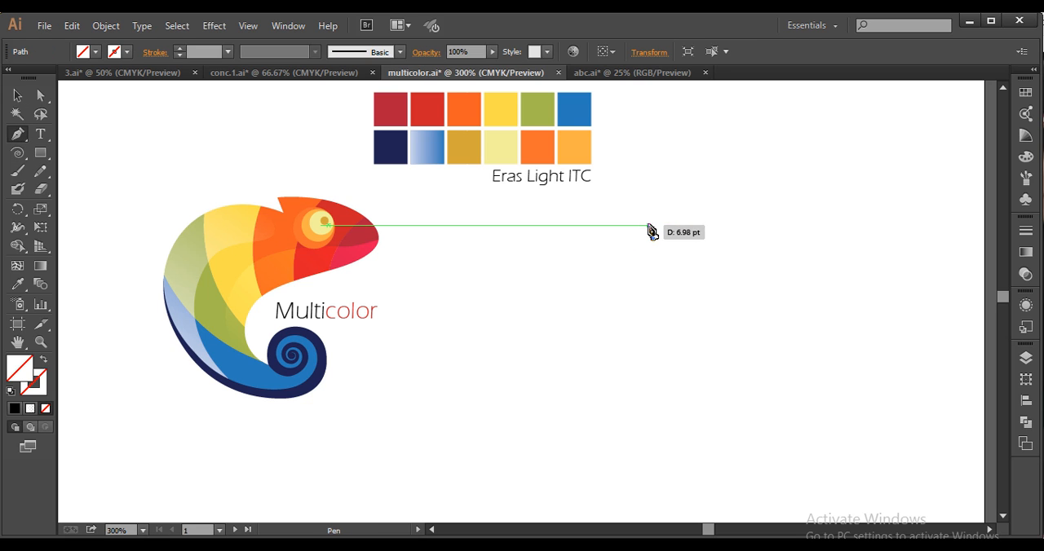
click(648, 224)
click(67, 355)
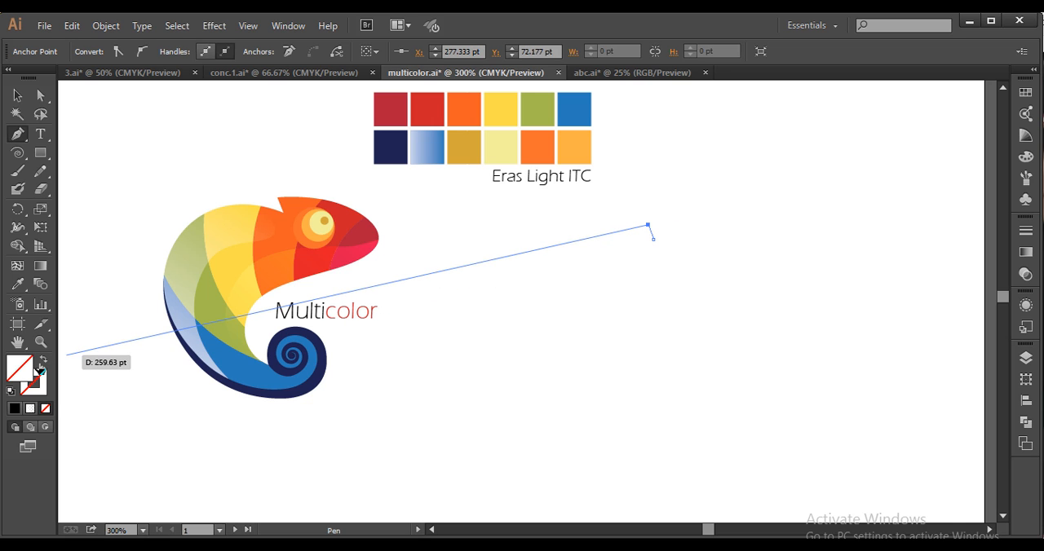
click(37, 383)
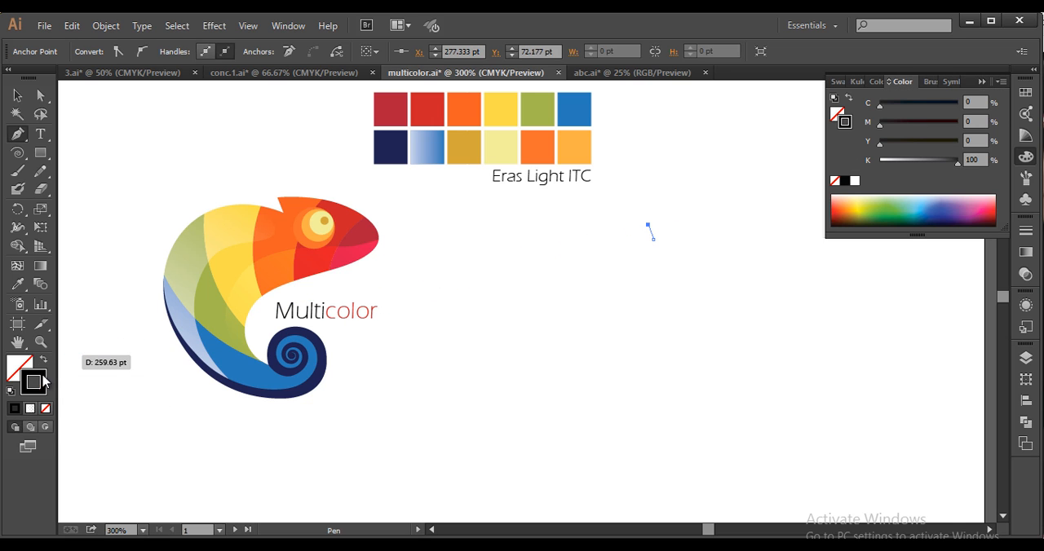
click(981, 82)
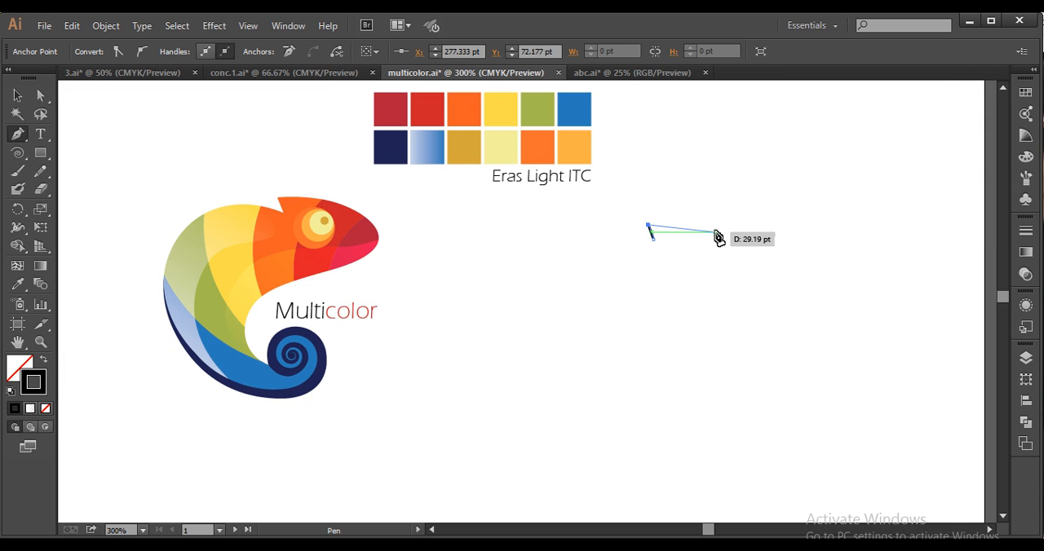
Trace the chameleon silhouette with curved Pen segments around head, belly, tail curl and back, closing the path at the crest notch
drag(715, 232, 726, 234)
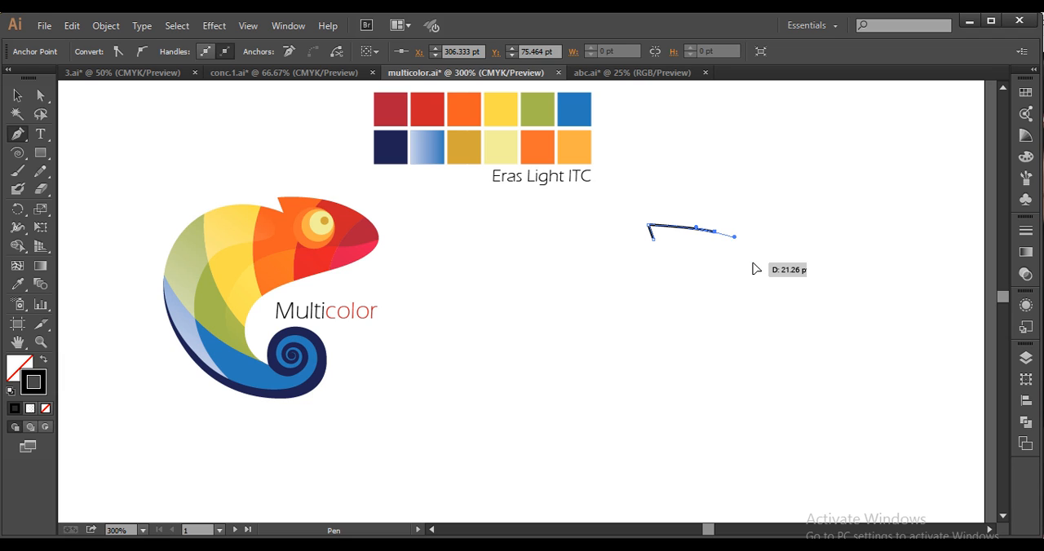
drag(755, 269, 755, 275)
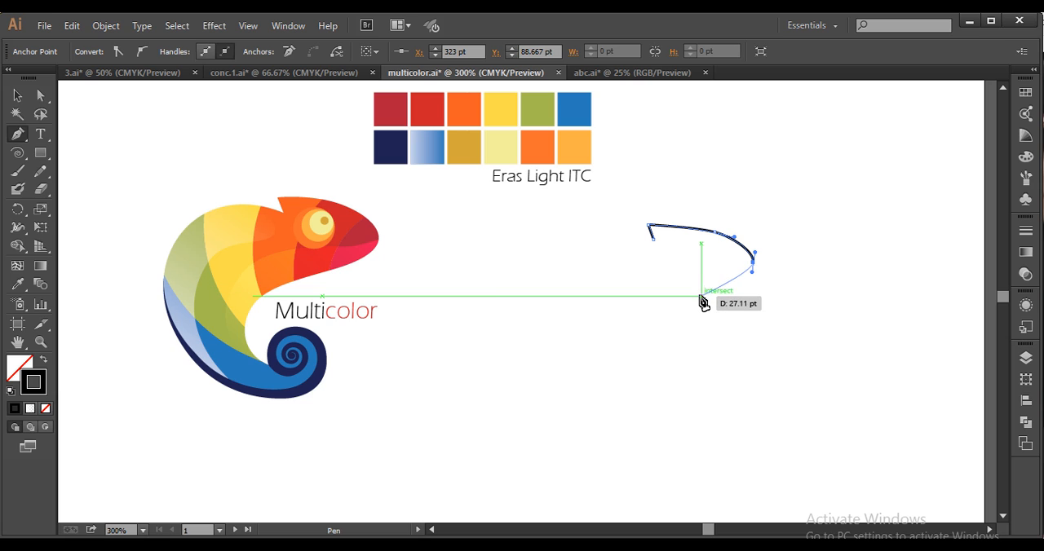
drag(701, 300, 678, 300)
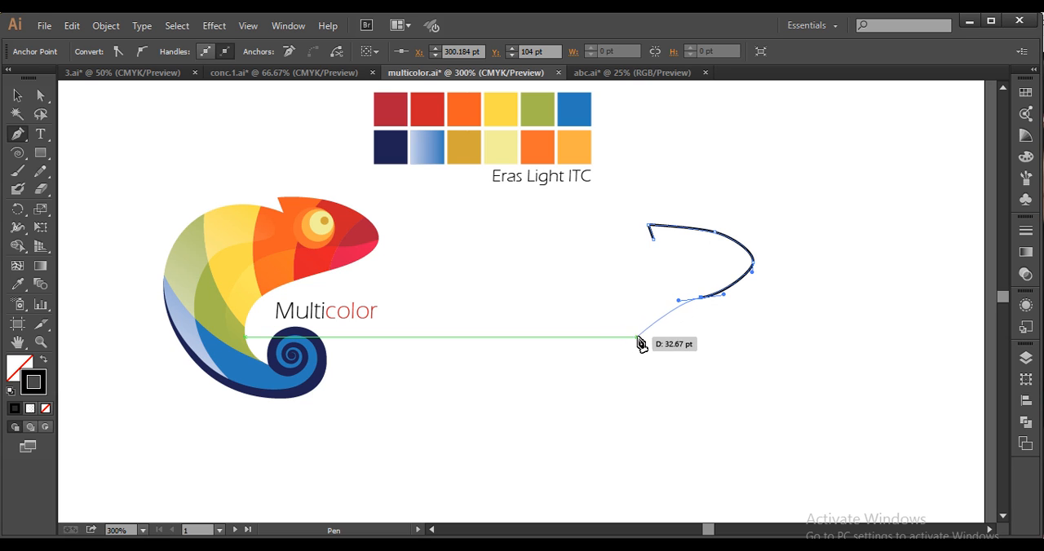
mouse_move(630, 336)
mouse_down()
mouse_move(630, 364)
mouse_move(673, 384)
mouse_move(664, 393)
mouse_move(657, 368)
mouse_move(671, 352)
mouse_move(717, 375)
mouse_move(713, 421)
mouse_move(695, 430)
mouse_move(611, 411)
mouse_move(620, 407)
mouse_move(552, 364)
mouse_move(557, 356)
mouse_up()
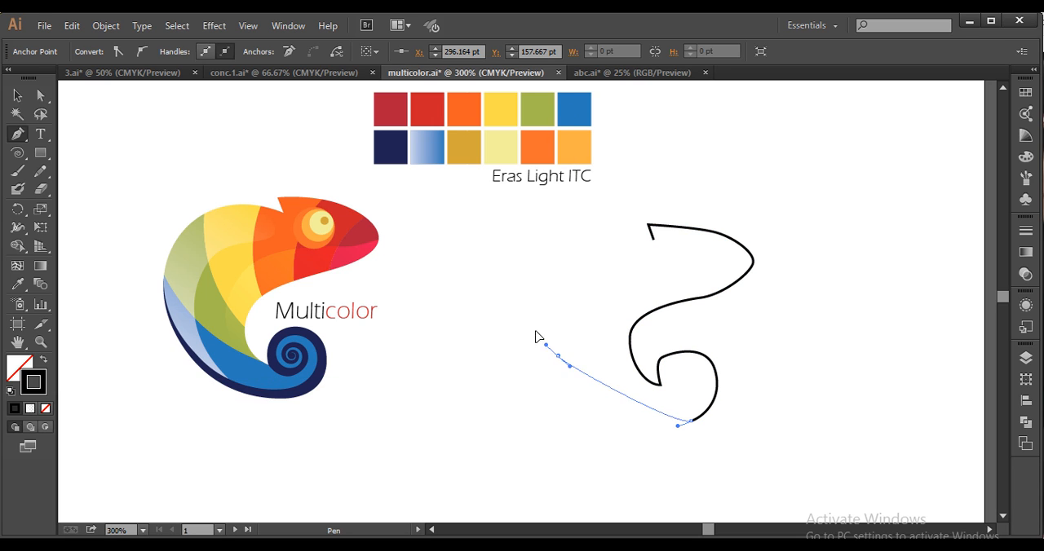
drag(519, 280, 516, 279)
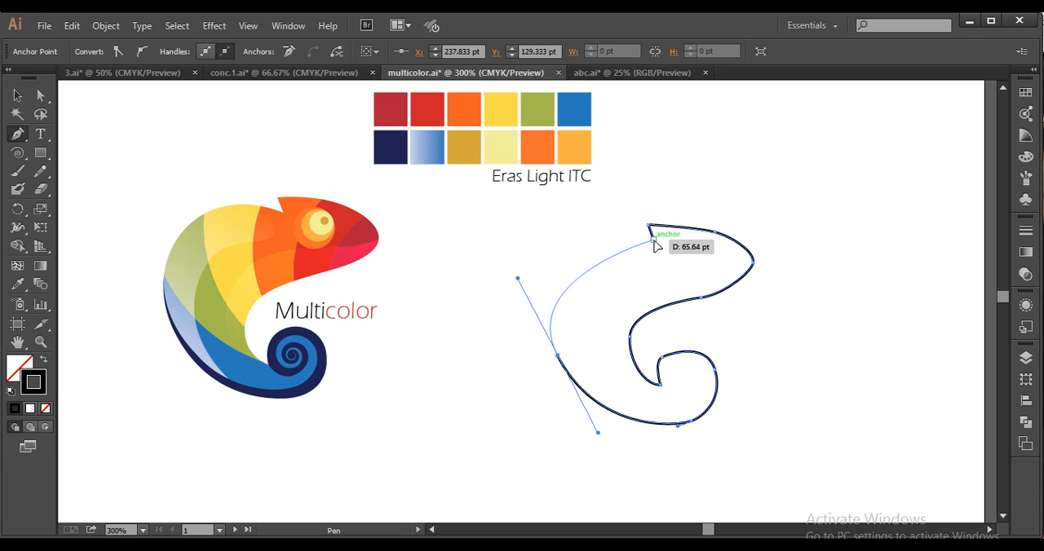
drag(652, 238, 728, 278)
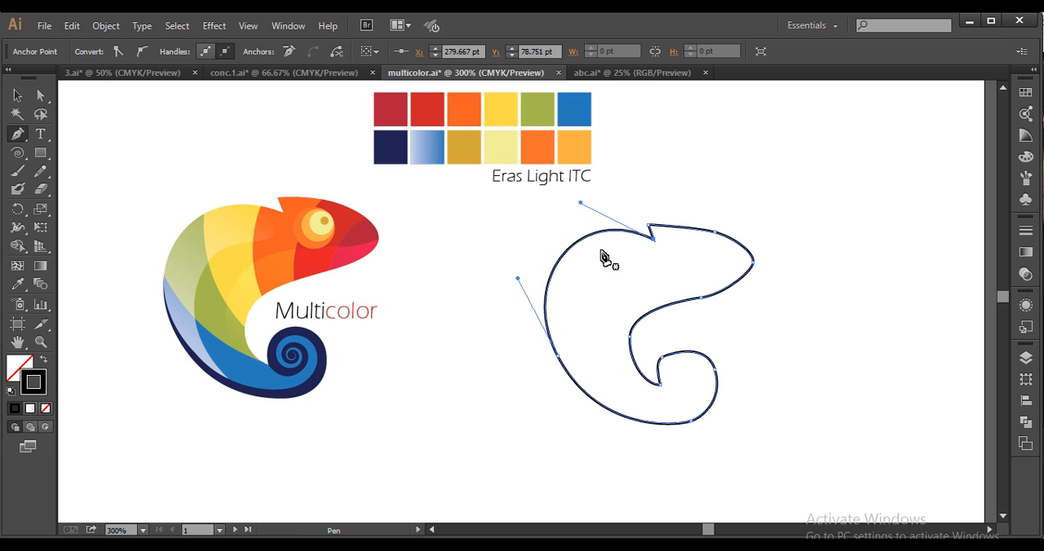
Raise the crest tip anchor slightly and lengthen the notch's curve handle to reshape the upper back of the outline
click(39, 93)
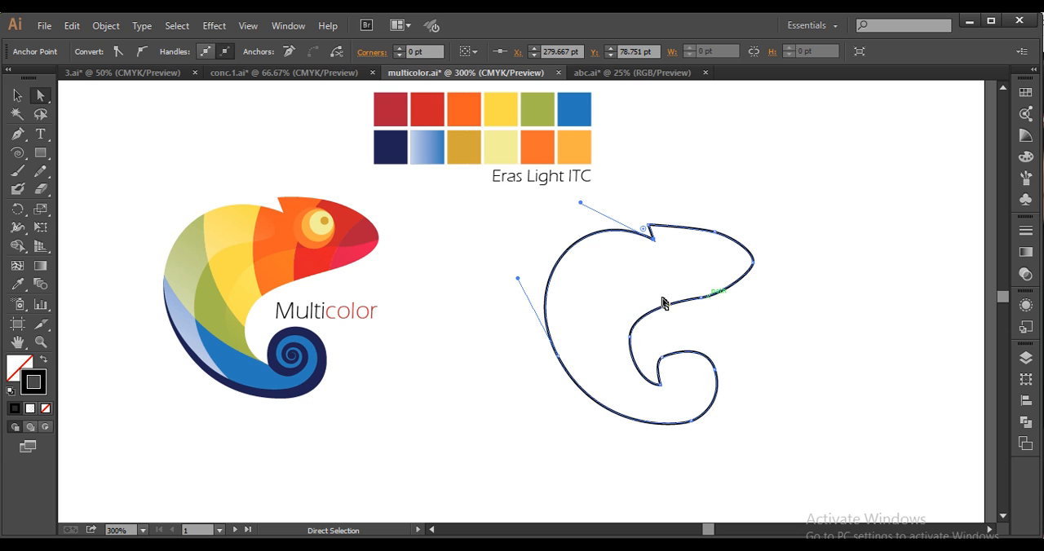
click(700, 299)
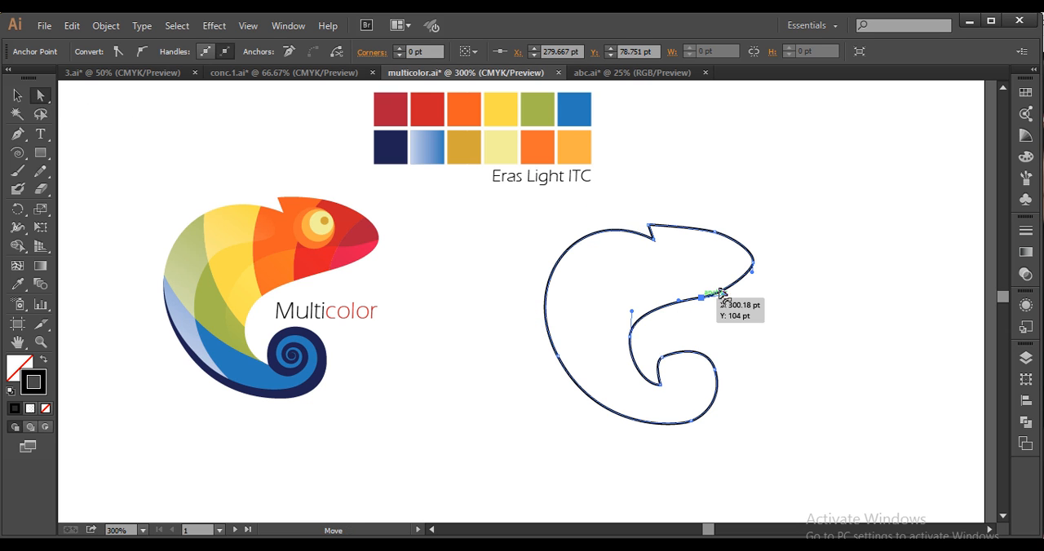
scroll(737, 288, up, 1)
drag(746, 297, 829, 308)
drag(781, 275, 786, 276)
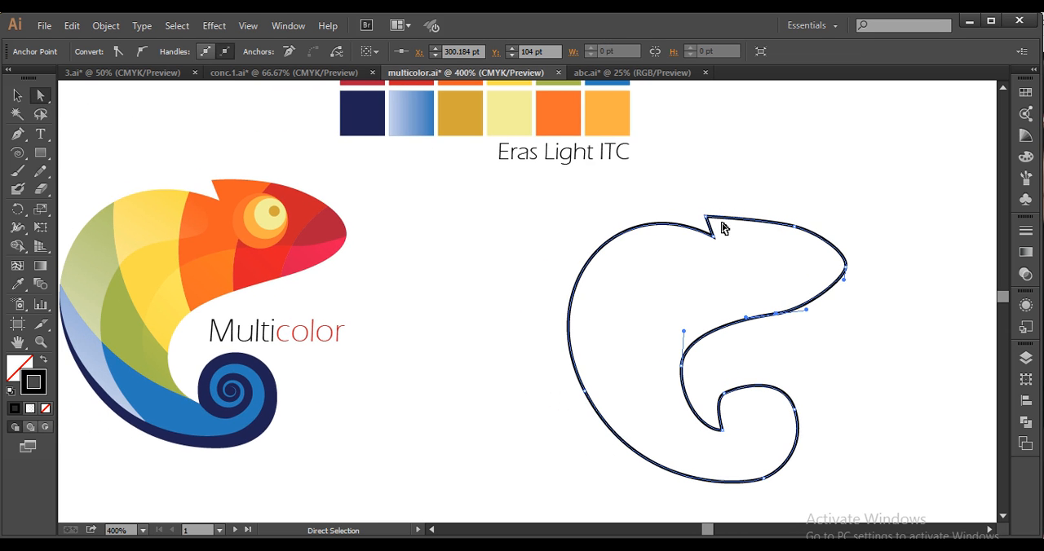
click(706, 217)
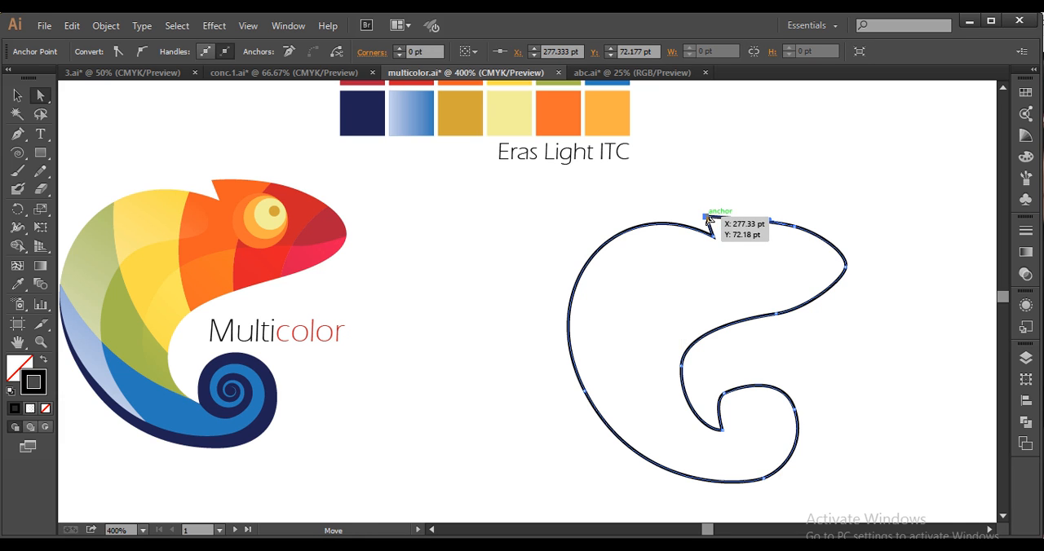
drag(706, 216, 715, 226)
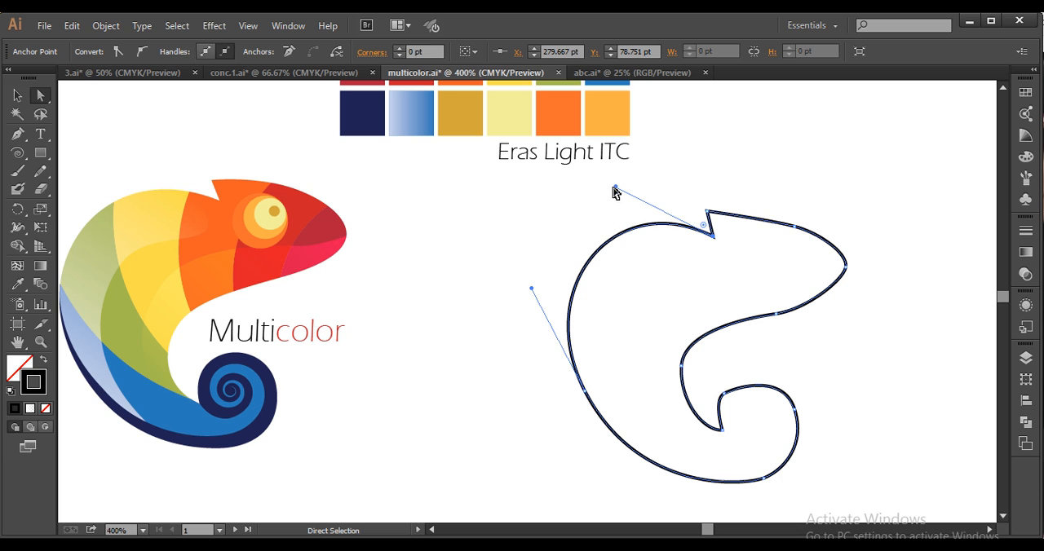
drag(613, 187, 599, 193)
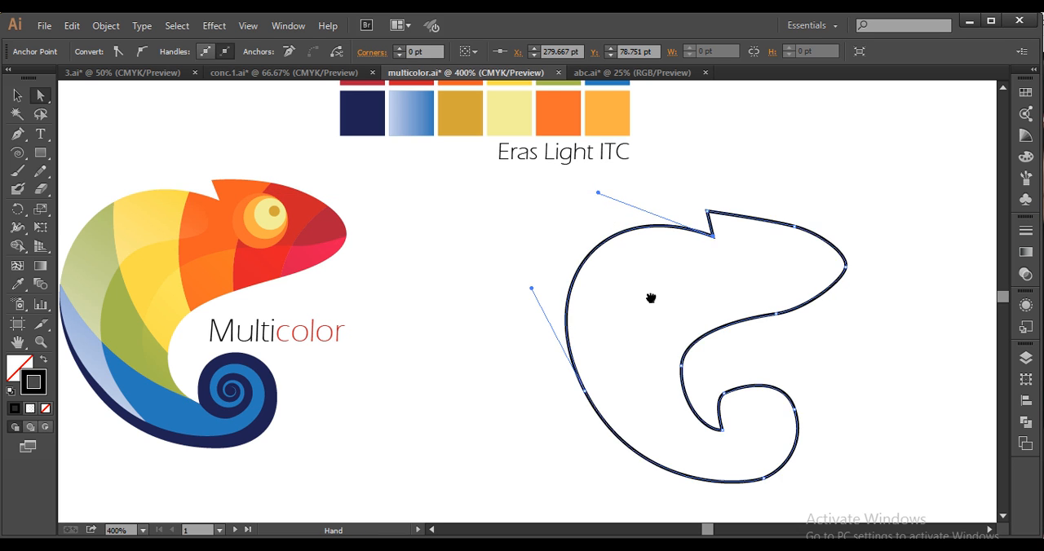
Reshape the outline's back and underside by nudging the lower-back and tail-bottom anchors and adjusting the lower-back curve handles
drag(650, 298, 708, 263)
click(642, 356)
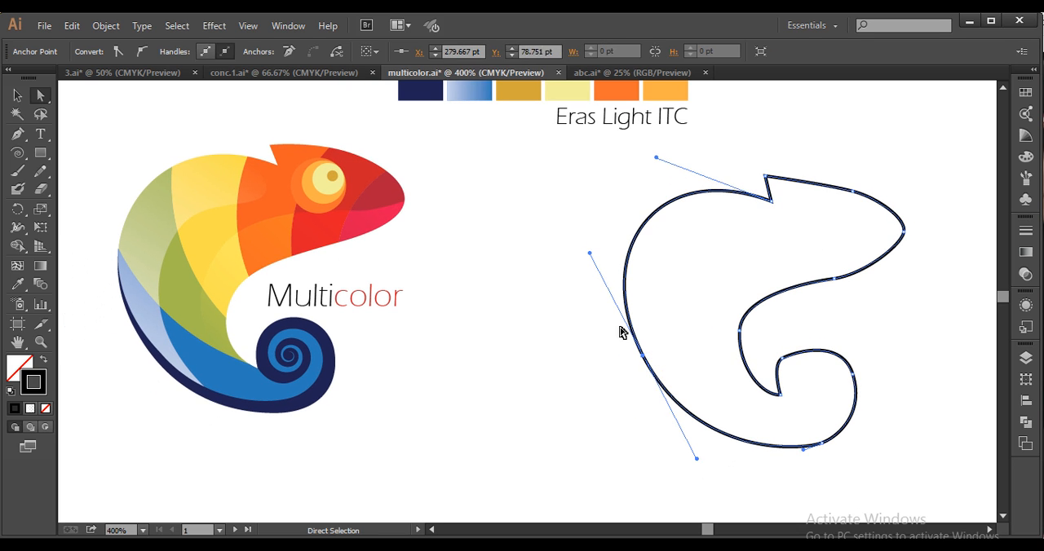
drag(644, 360, 645, 367)
drag(590, 262, 582, 265)
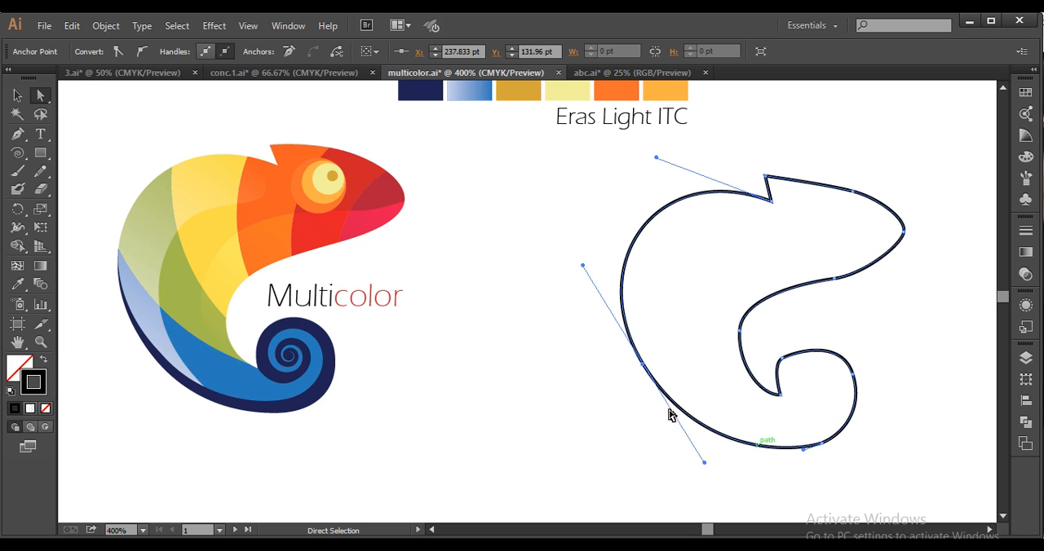
drag(838, 438, 822, 439)
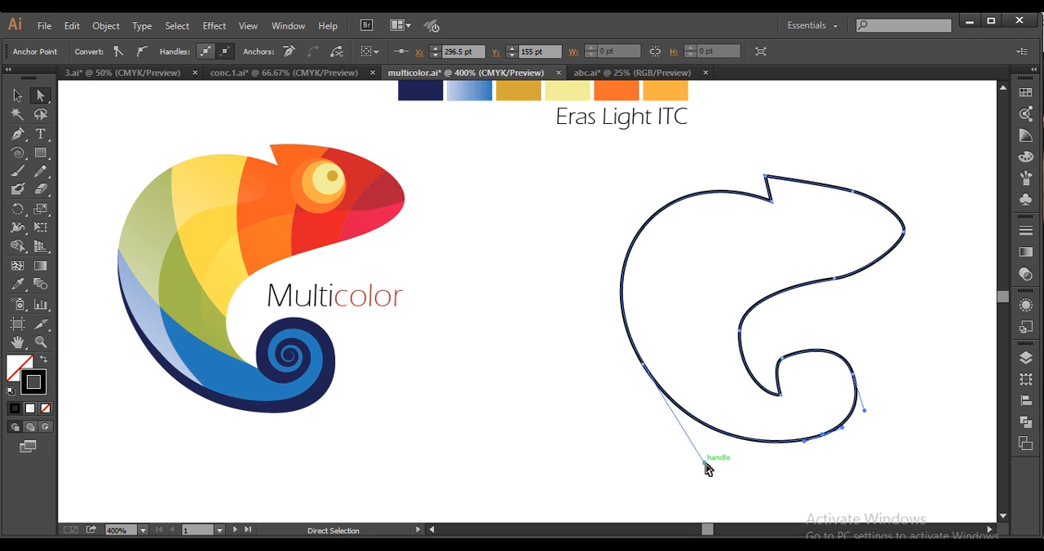
drag(705, 464, 696, 464)
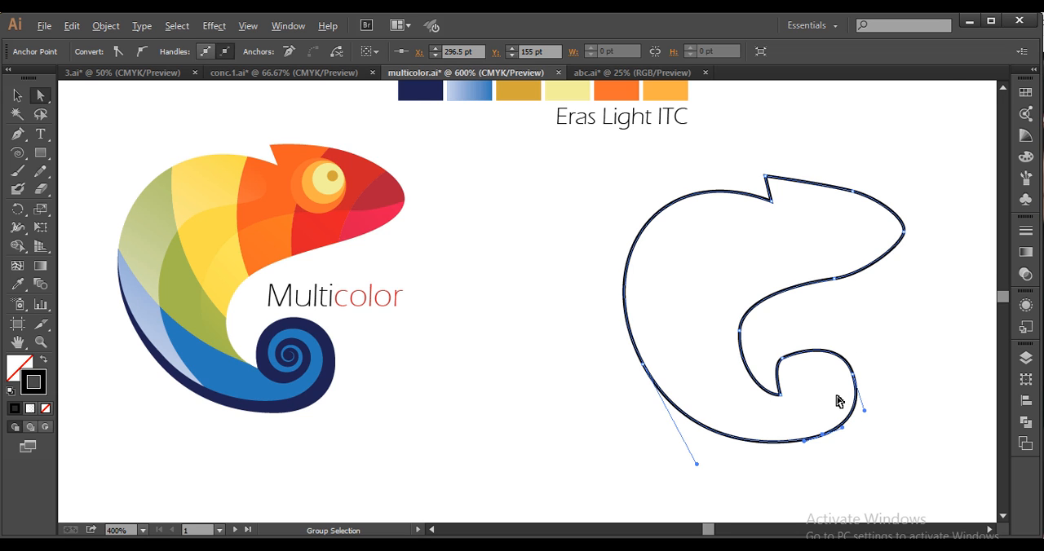
Round the tail curl by adjusting the direction handles on its inner and outer anchor points
scroll(838, 400, up, 2)
drag(644, 302, 662, 270)
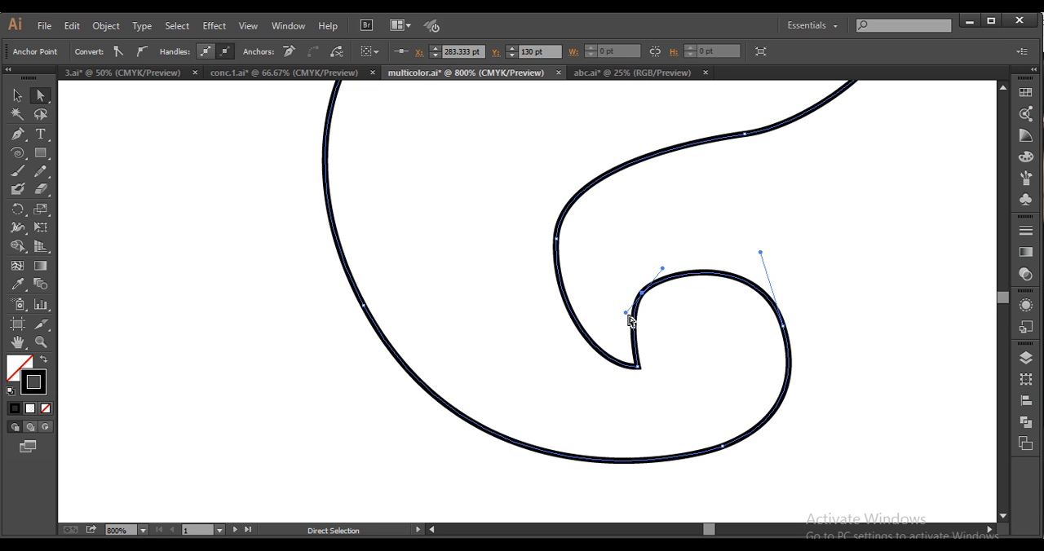
drag(623, 318, 618, 323)
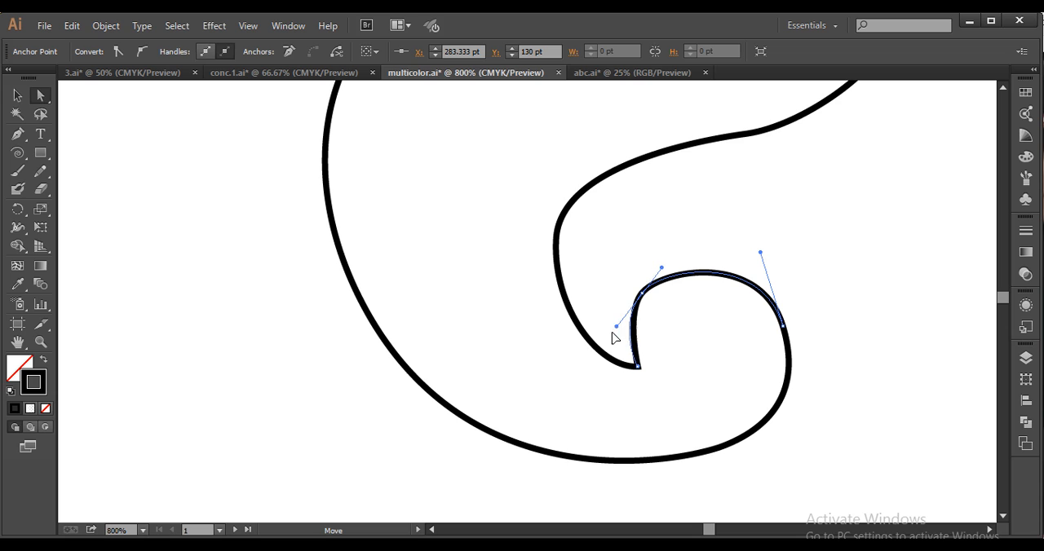
drag(635, 360, 636, 361)
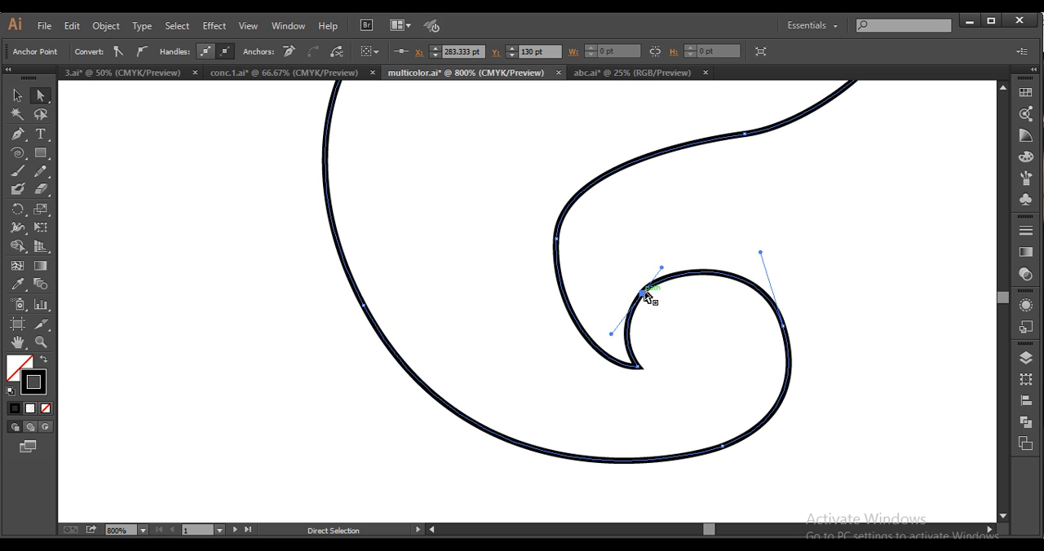
drag(662, 270, 666, 261)
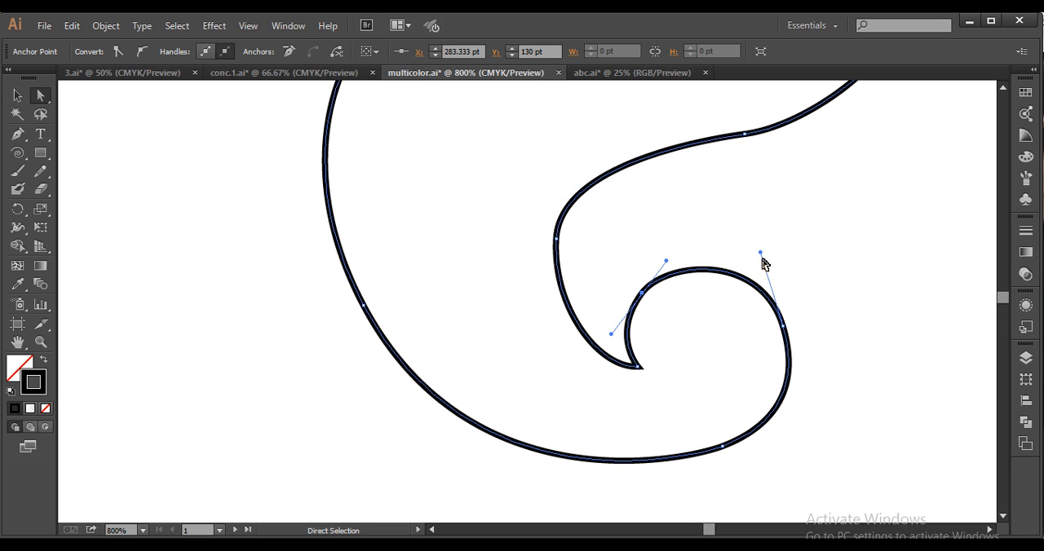
drag(760, 255, 767, 253)
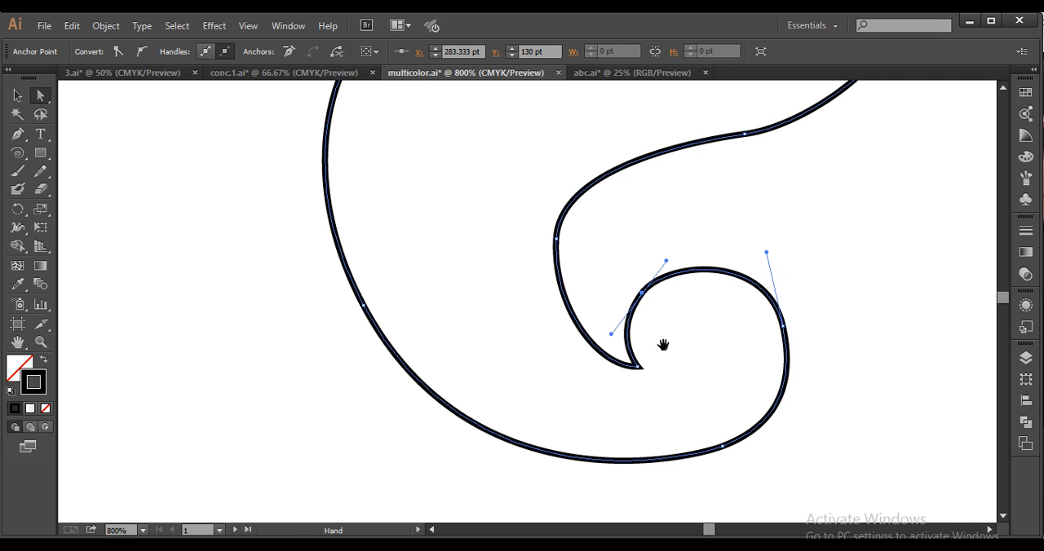
Smooth the belly curve between the throat and tail curl by adjusting the direction handles of the belly and throat anchors
drag(663, 345, 743, 393)
scroll(724, 361, down, 1)
drag(692, 242, 684, 280)
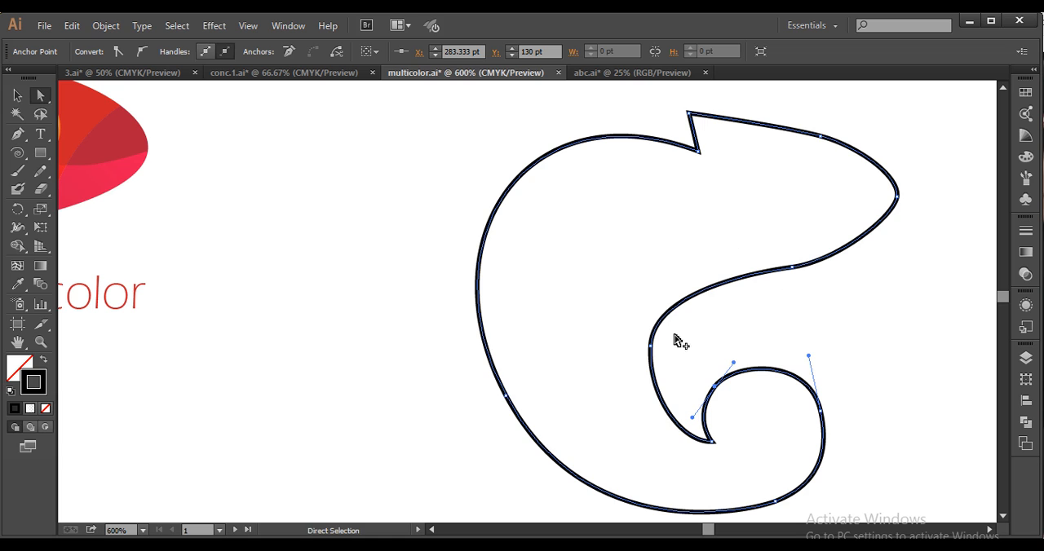
scroll(664, 362, up, 1)
click(644, 315)
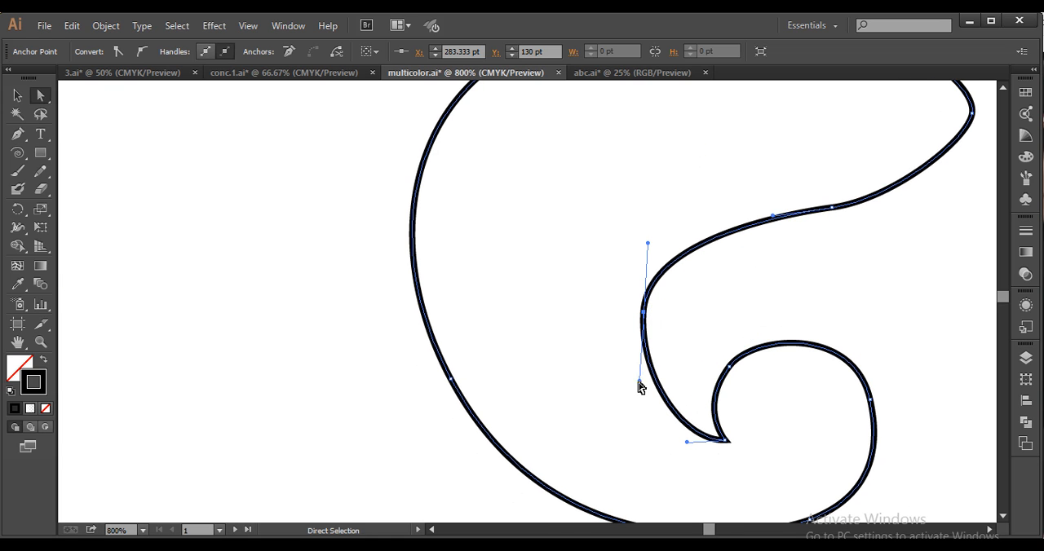
drag(637, 378, 624, 390)
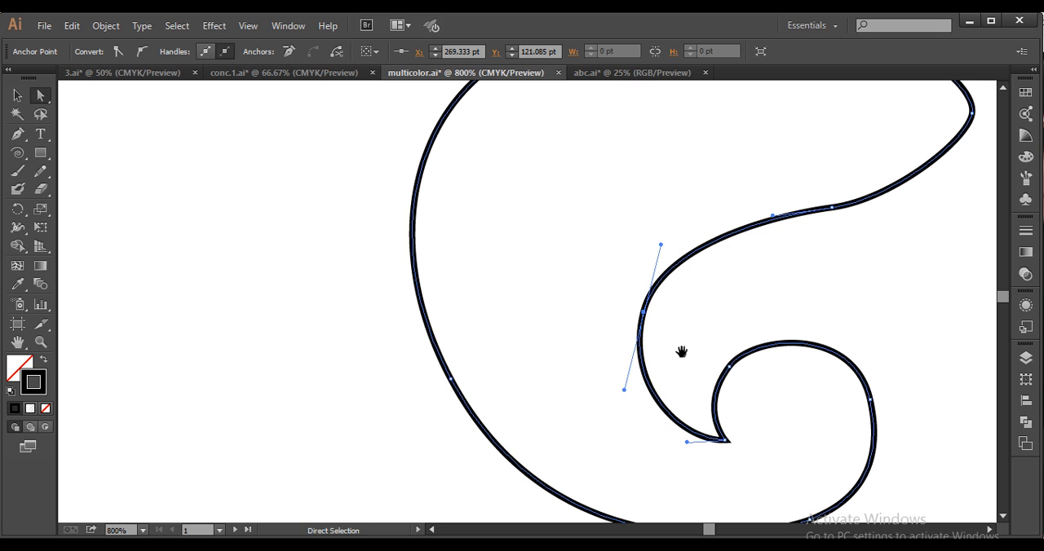
drag(685, 341, 645, 436)
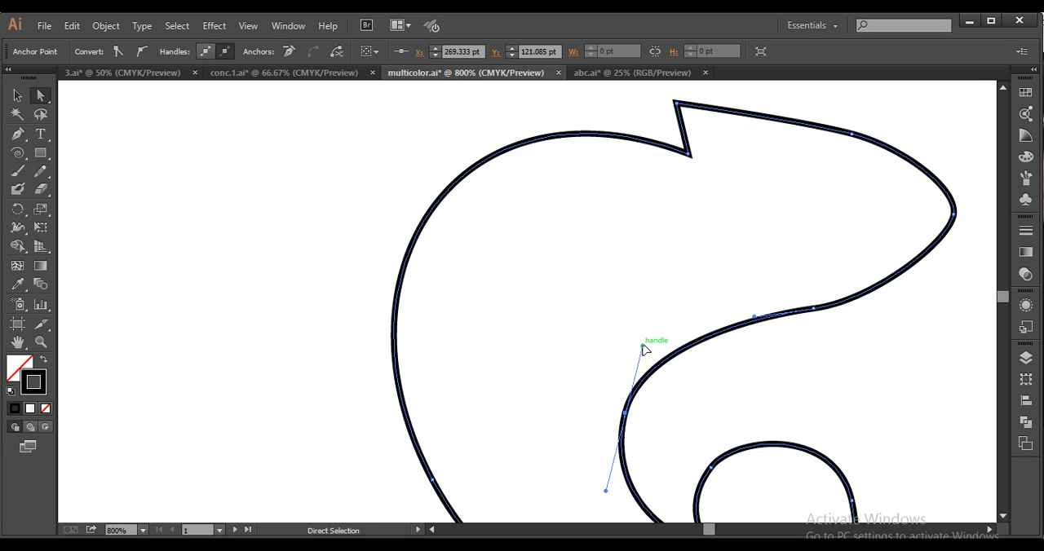
drag(643, 347, 643, 339)
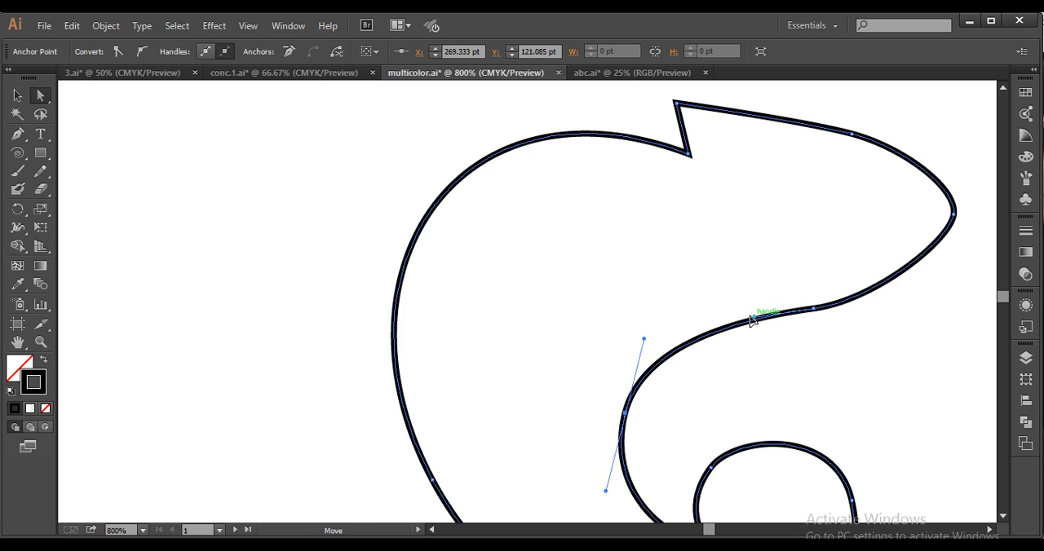
drag(757, 316, 736, 318)
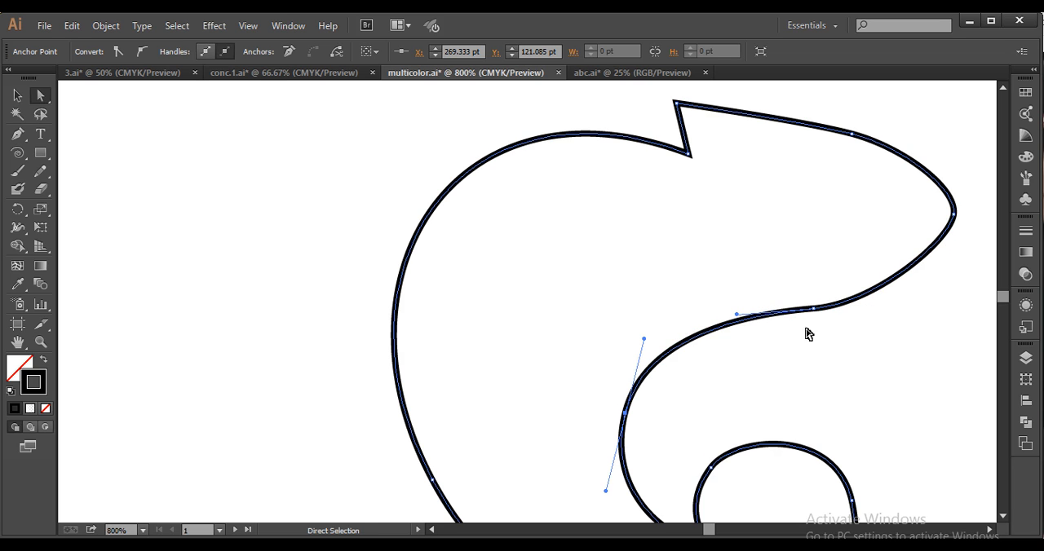
Compare the snout with the reference chameleon and round the outline's snout tip using its anchor's direction handles
drag(807, 334, 628, 435)
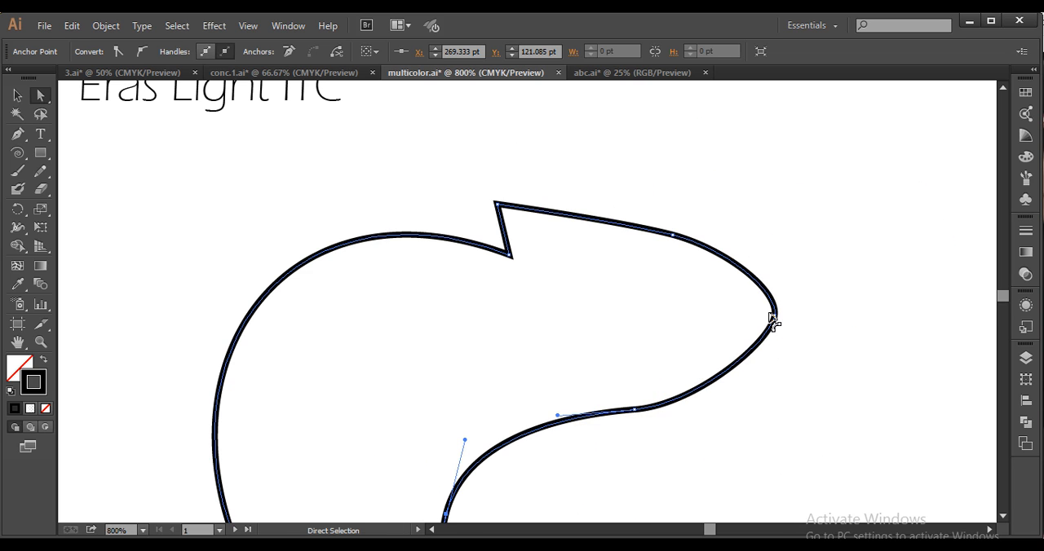
scroll(645, 362, down, 2)
drag(408, 386, 627, 363)
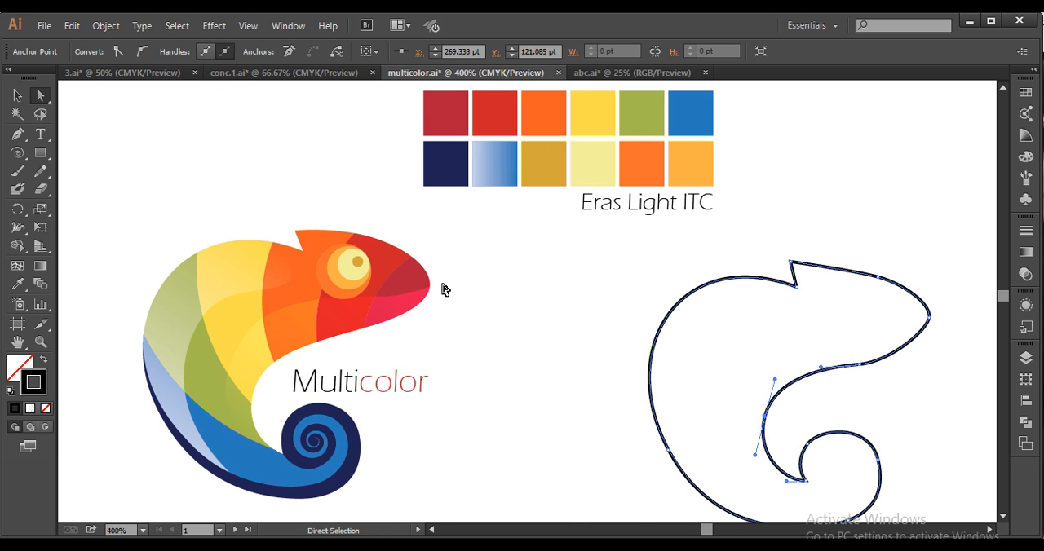
scroll(433, 303, up, 1)
drag(367, 261, 424, 265)
drag(938, 346, 481, 283)
drag(620, 306, 647, 312)
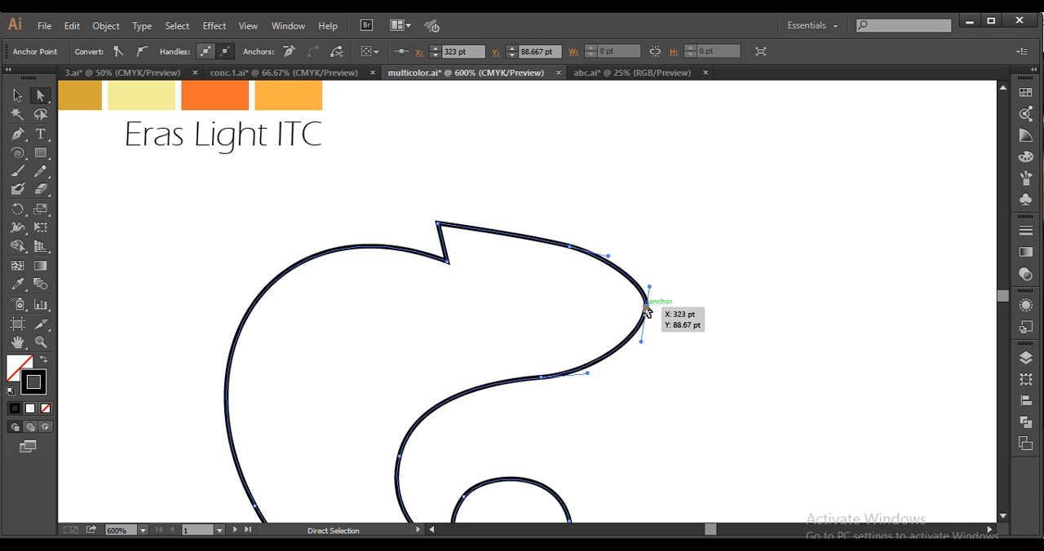
Nudge the snout-tip anchor down 1 pt and arch the forehead by adjusting the direction handles of the forehead and snout anchors
key(Down)
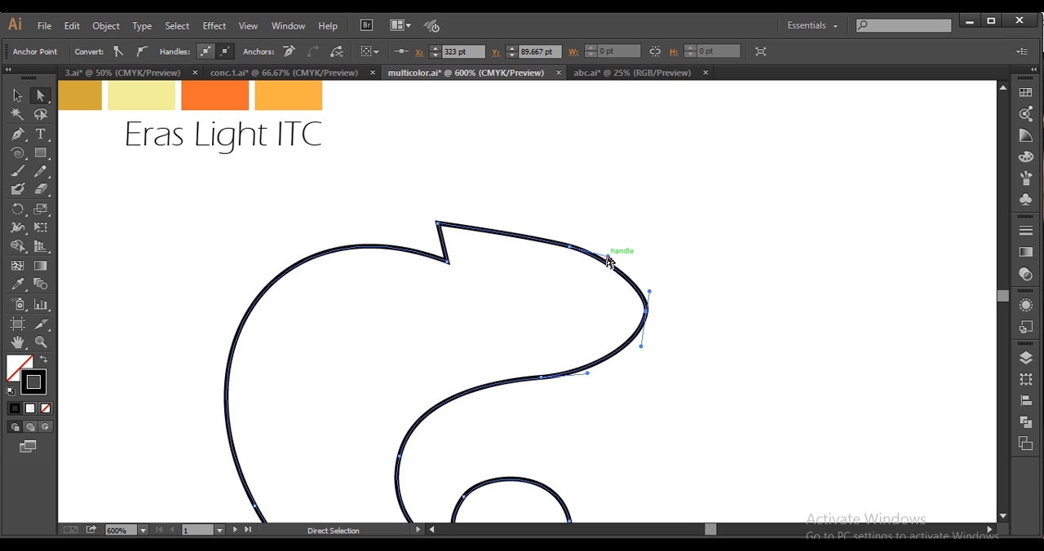
drag(609, 259, 508, 218)
click(569, 246)
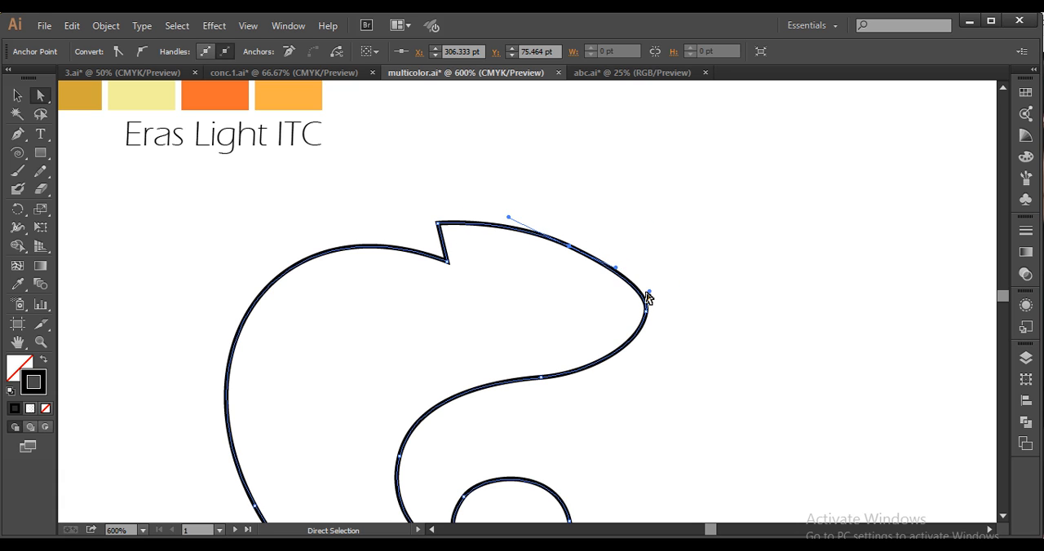
mouse_move(650, 296)
mouse_down()
mouse_move(643, 284)
mouse_move(644, 308)
mouse_up()
click(749, 354)
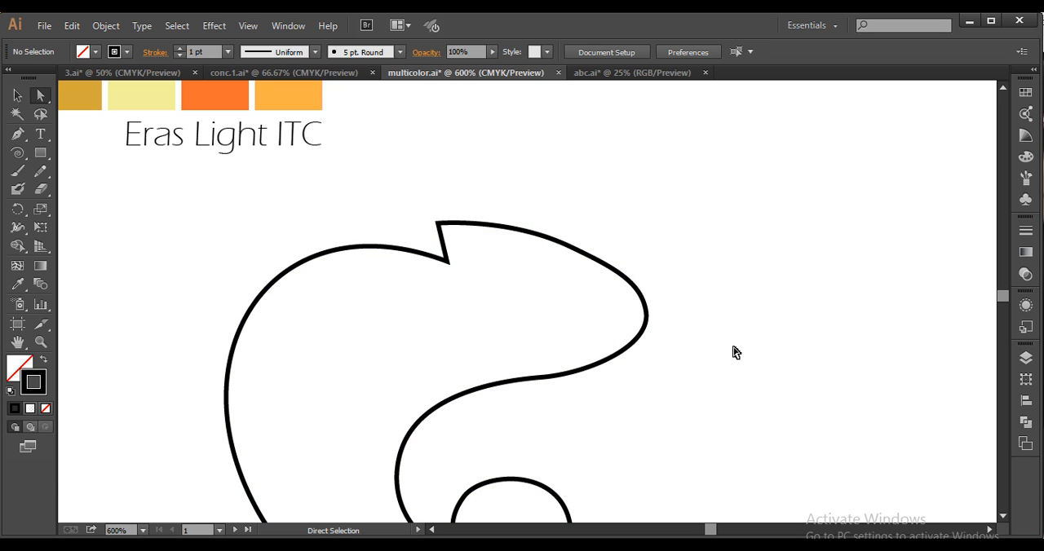
scroll(628, 373, down, 1)
drag(671, 382, 879, 324)
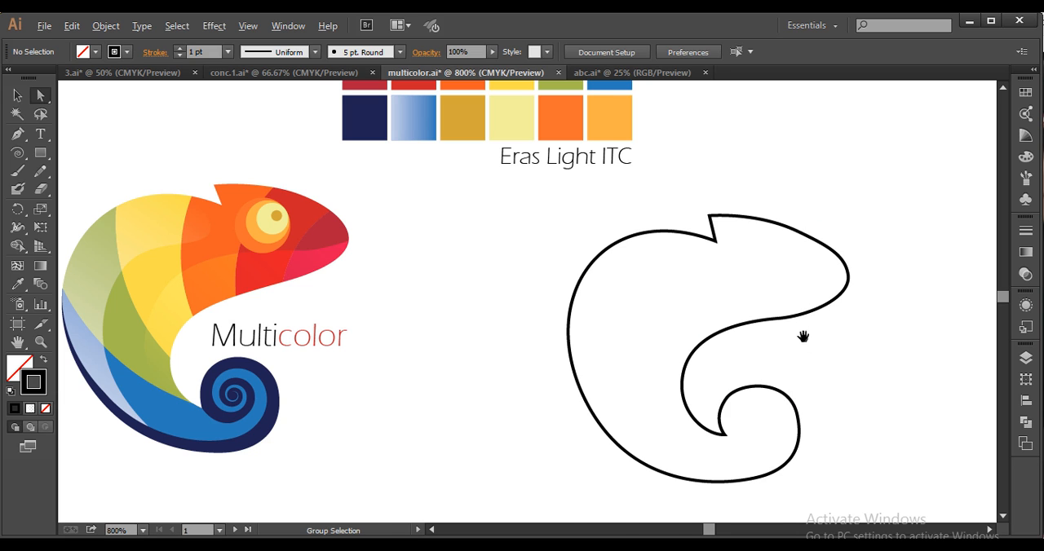
Smooth the underside of the head by tilting the throat anchor's direction handles up toward the snout
scroll(805, 335, up, 2)
click(768, 331)
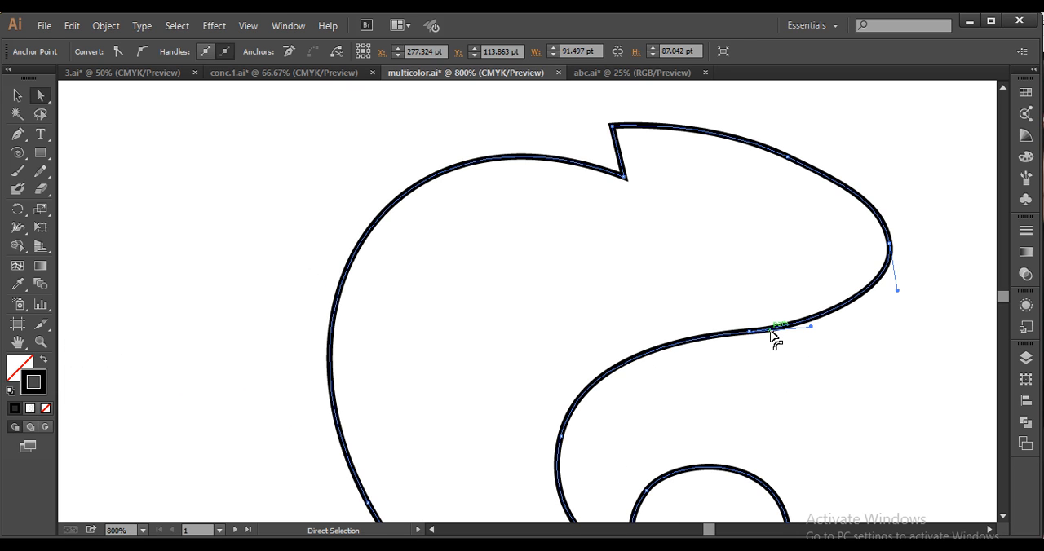
drag(750, 332, 825, 324)
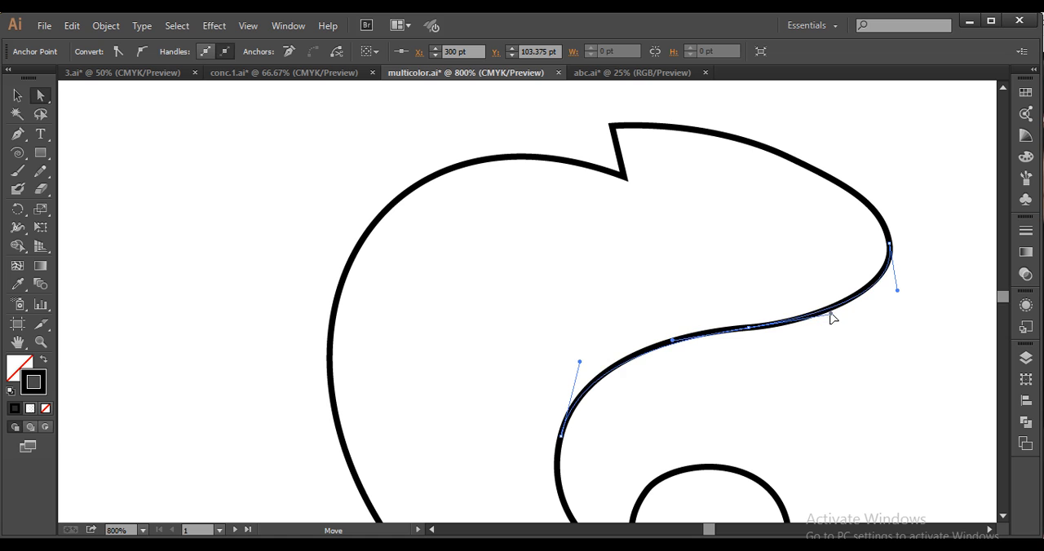
click(810, 395)
scroll(810, 396, down, 2)
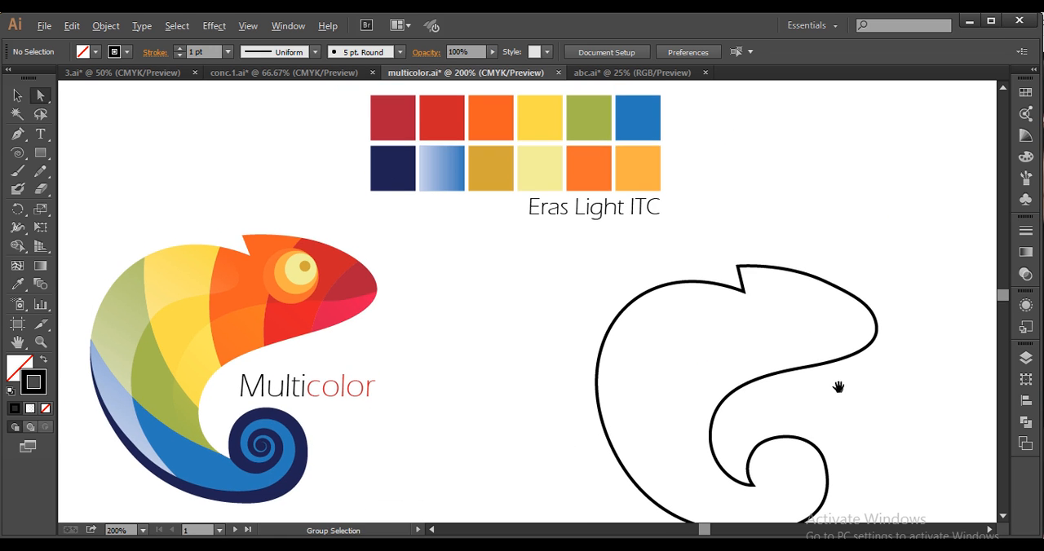
scroll(838, 386, down, 2)
Round the forehead by adjusting its anchor's direction handles and moving that anchor to about X 304.5 pt, Y 74.7 pt
scroll(838, 368, up, 3)
click(801, 355)
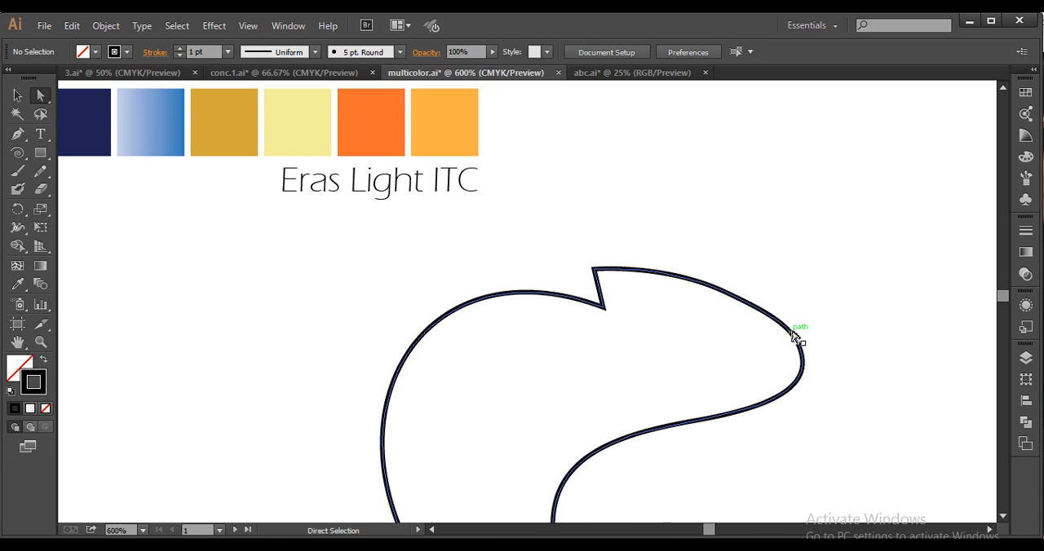
drag(728, 292, 763, 304)
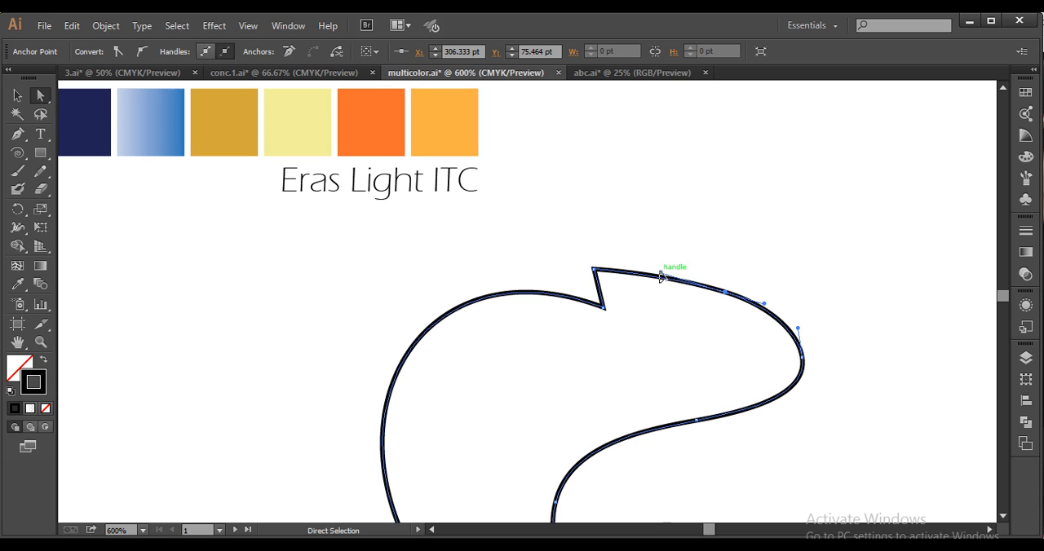
drag(662, 273, 669, 265)
drag(725, 294, 758, 306)
key(space)
drag(706, 343, 764, 352)
key(space)
drag(697, 381, 744, 318)
scroll(738, 317, down, 2)
key(space)
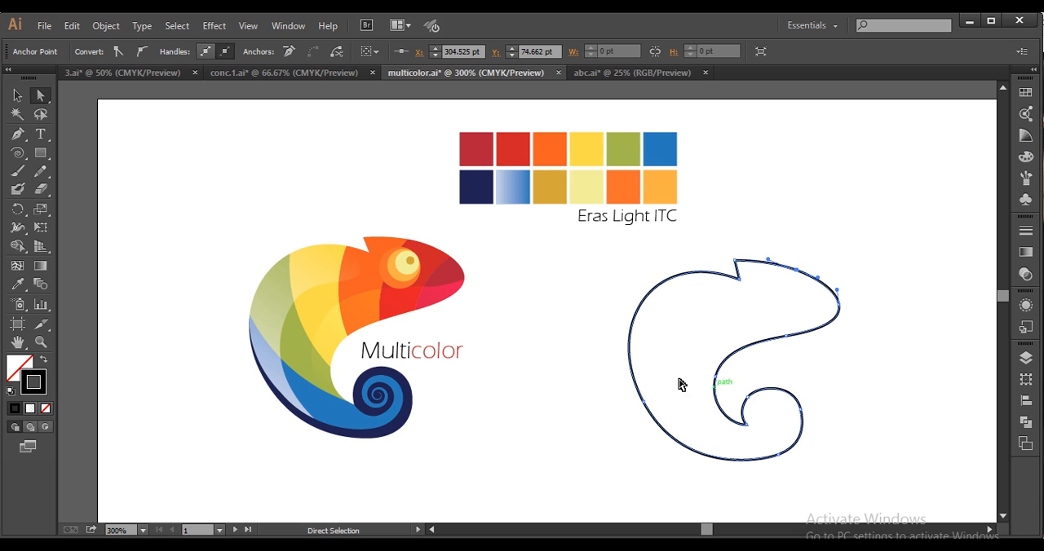
click(744, 237)
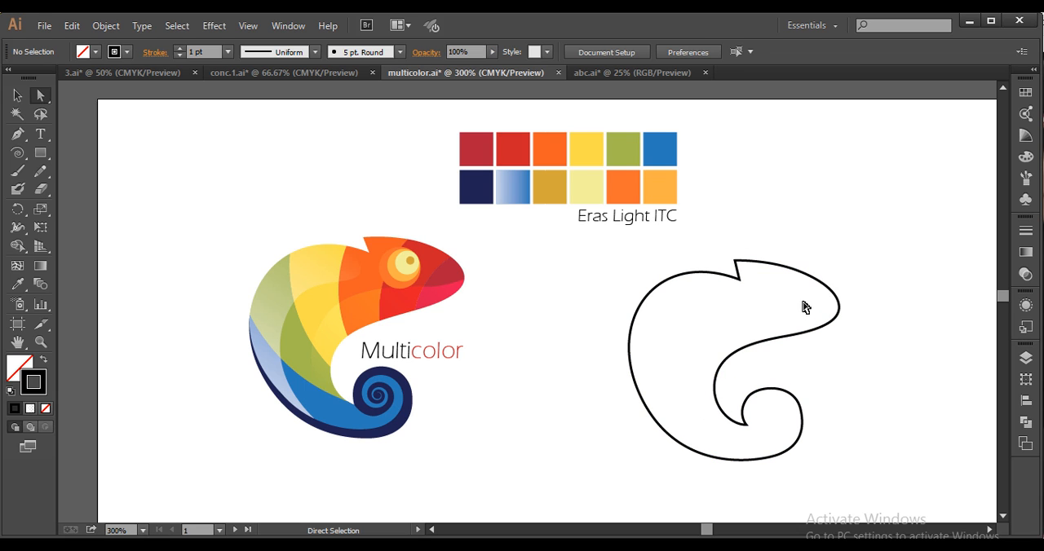
Slant the head crest by shifting its notch anchor toward the snout, and fine-tune that anchor upward by about 0.85 pt
key(space)
drag(781, 315, 764, 315)
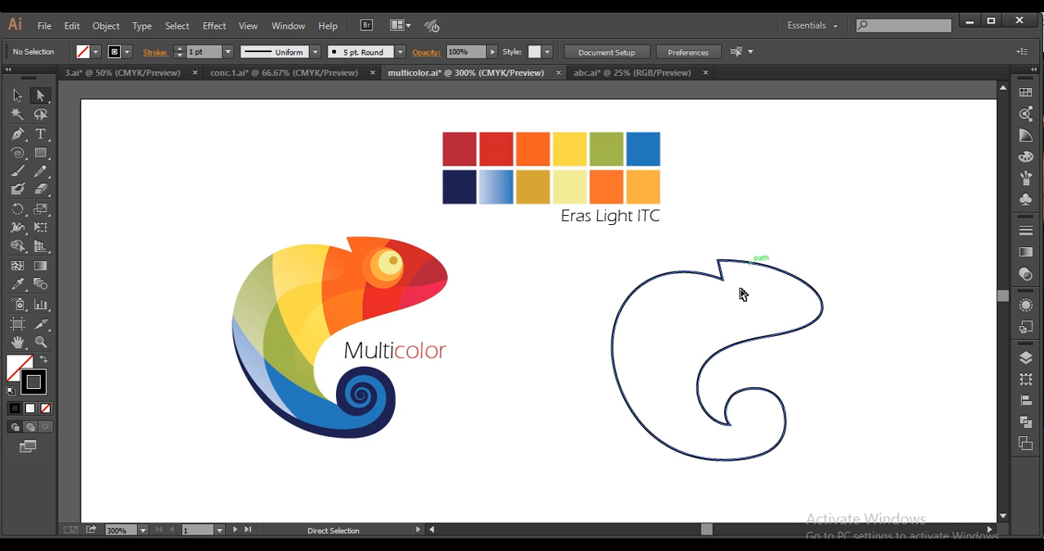
scroll(741, 300, up, 2)
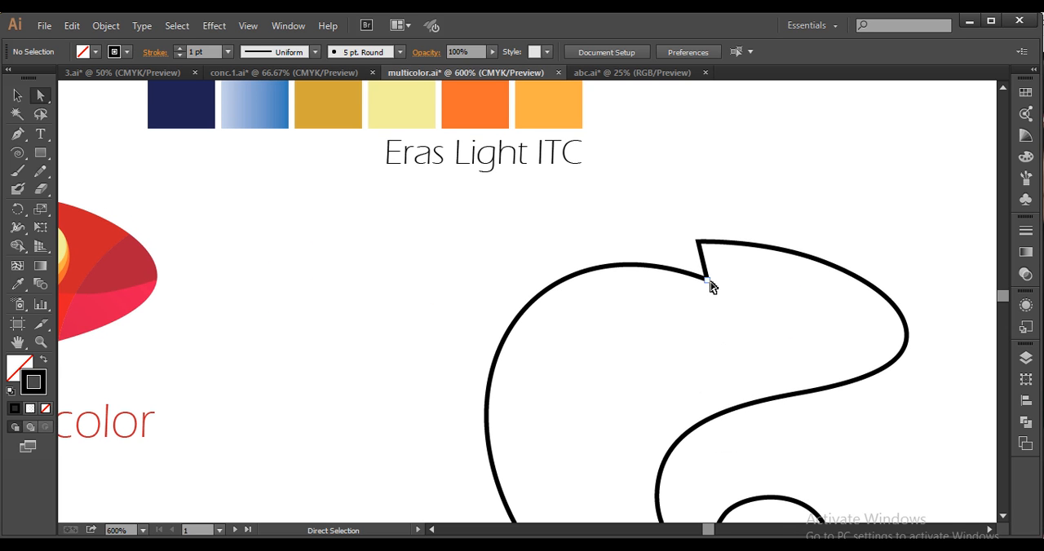
drag(710, 282, 714, 285)
click(764, 333)
scroll(766, 326, down, 1)
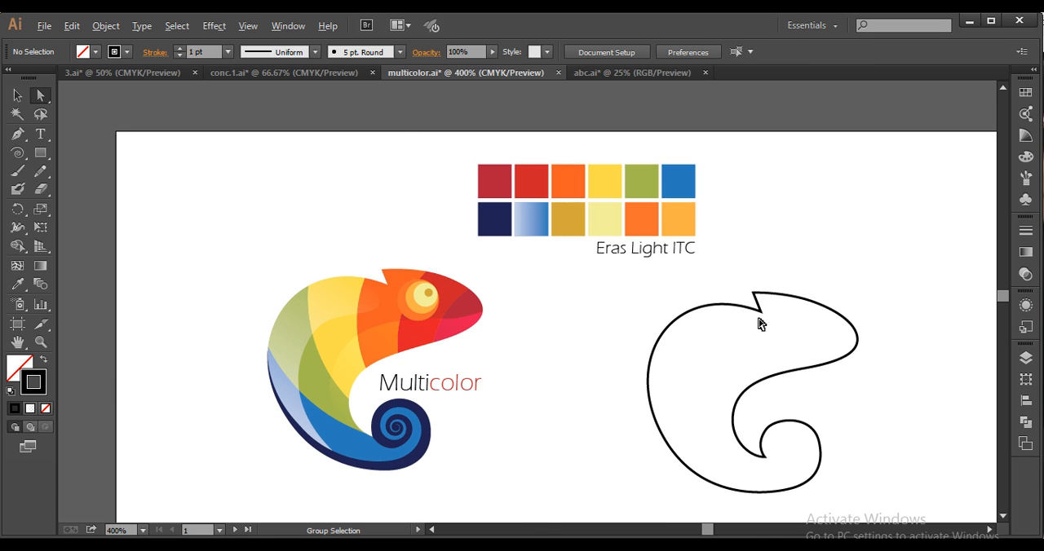
scroll(758, 325, up, 1)
drag(757, 312, 756, 310)
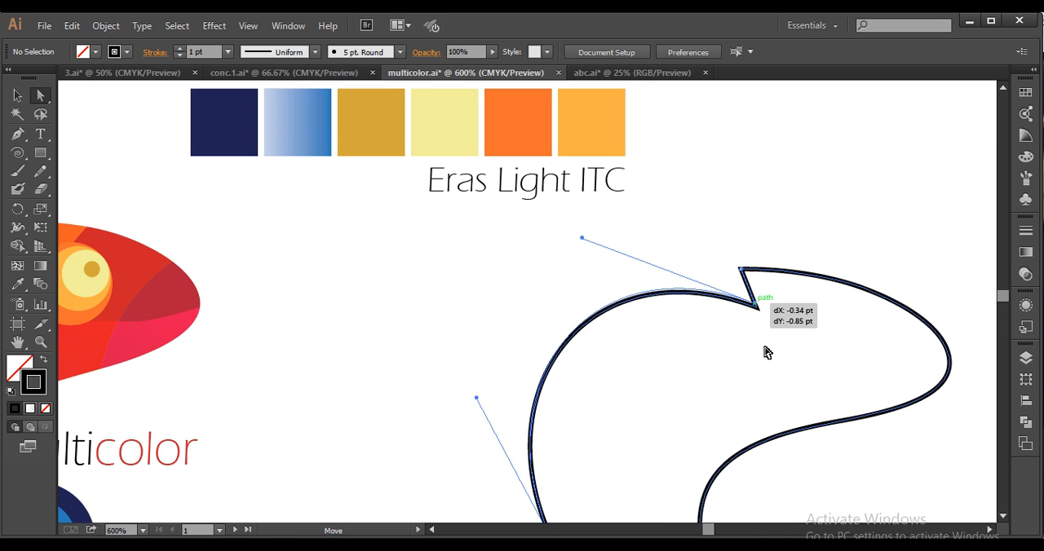
click(773, 393)
scroll(773, 393, down, 3)
Create a 20 by 20 pt circle with the Ellipse tool in the empty artboard area beside the chameleon outline
drag(787, 392, 749, 369)
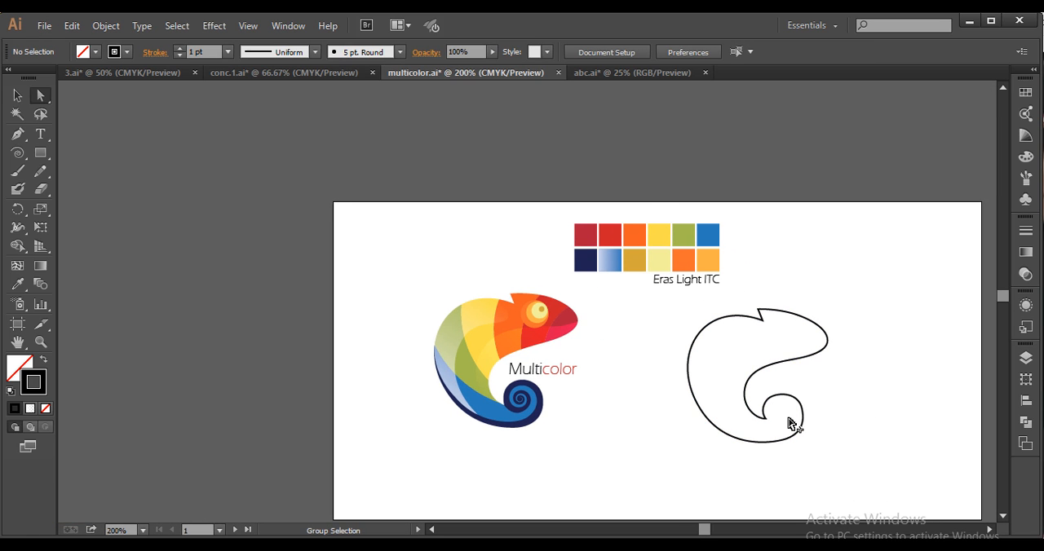
scroll(795, 424, up, 1)
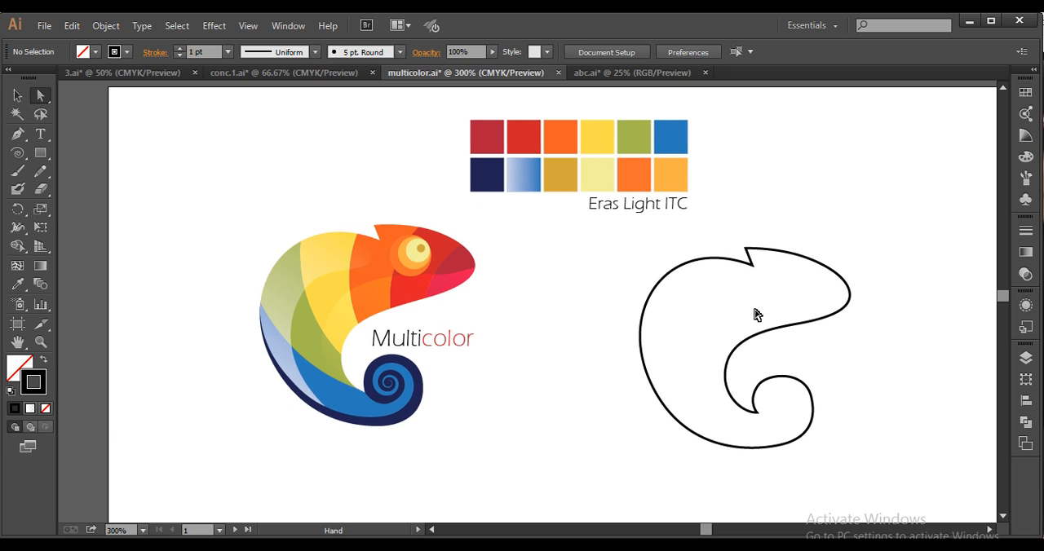
drag(757, 315, 707, 305)
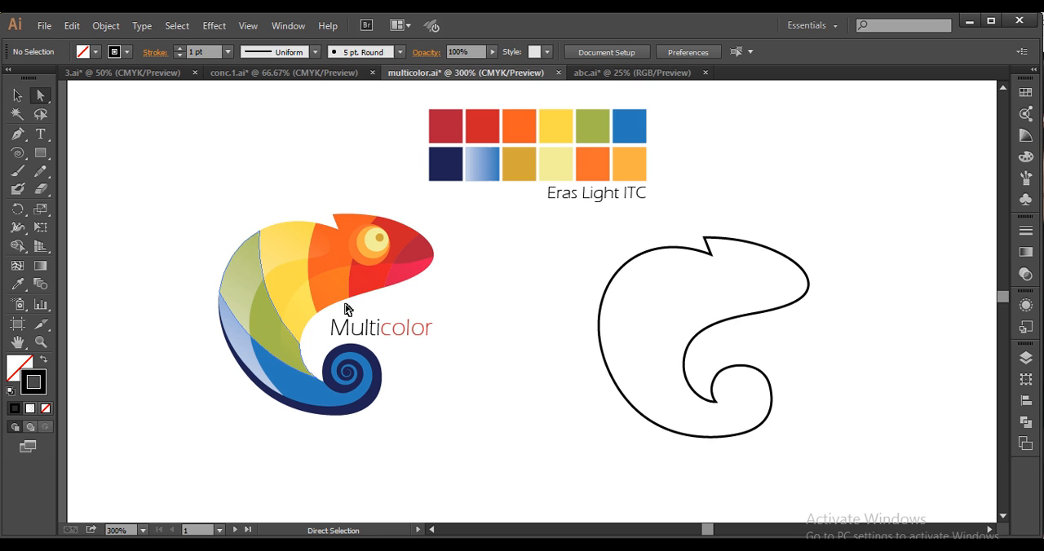
drag(569, 301, 503, 284)
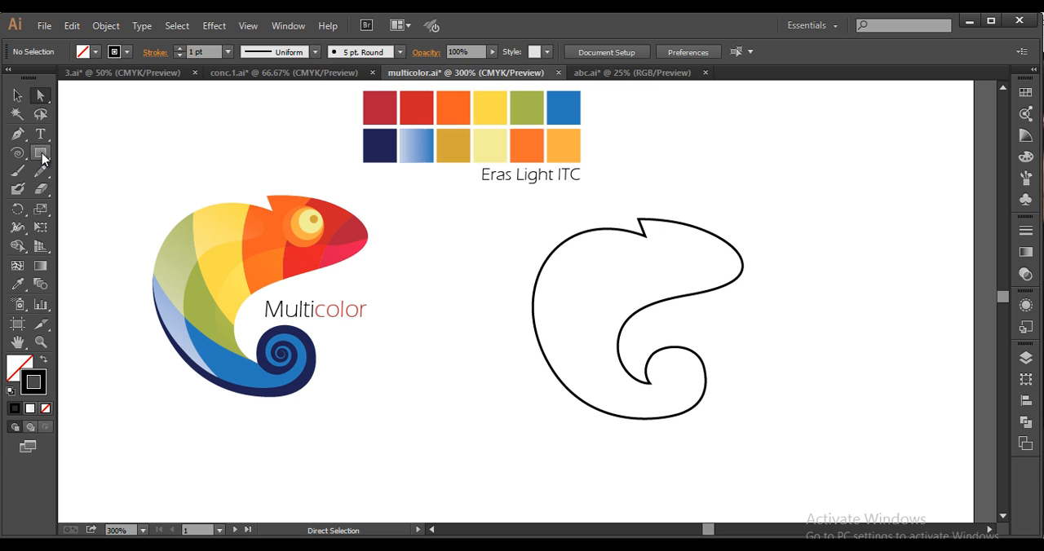
drag(40, 152, 95, 192)
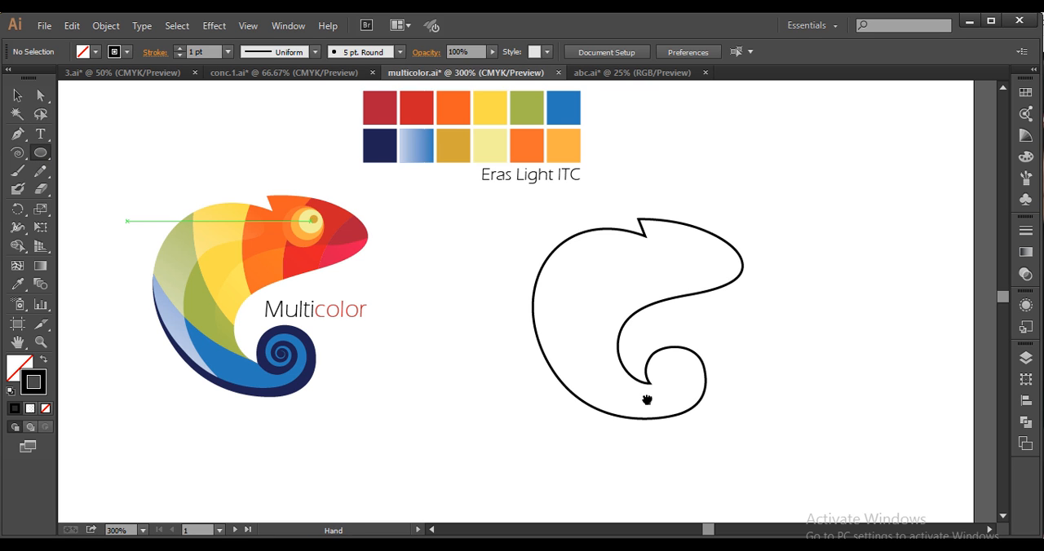
drag(641, 410, 450, 314)
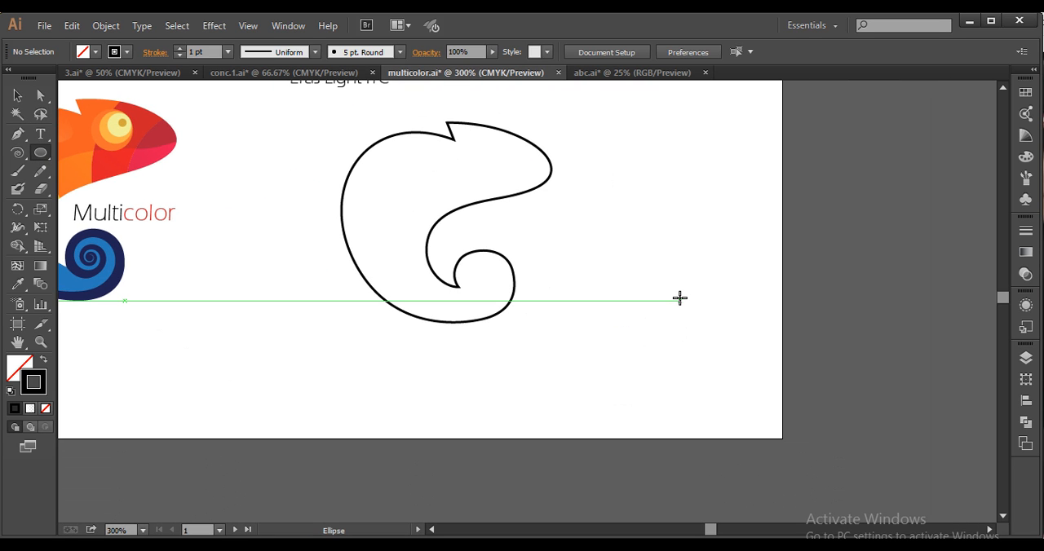
click(679, 298)
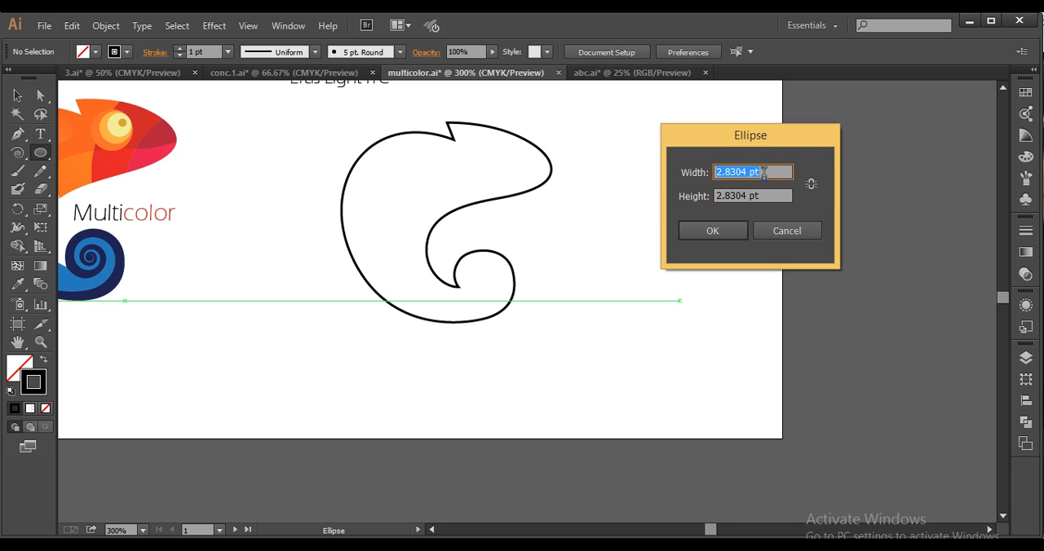
key(Tab)
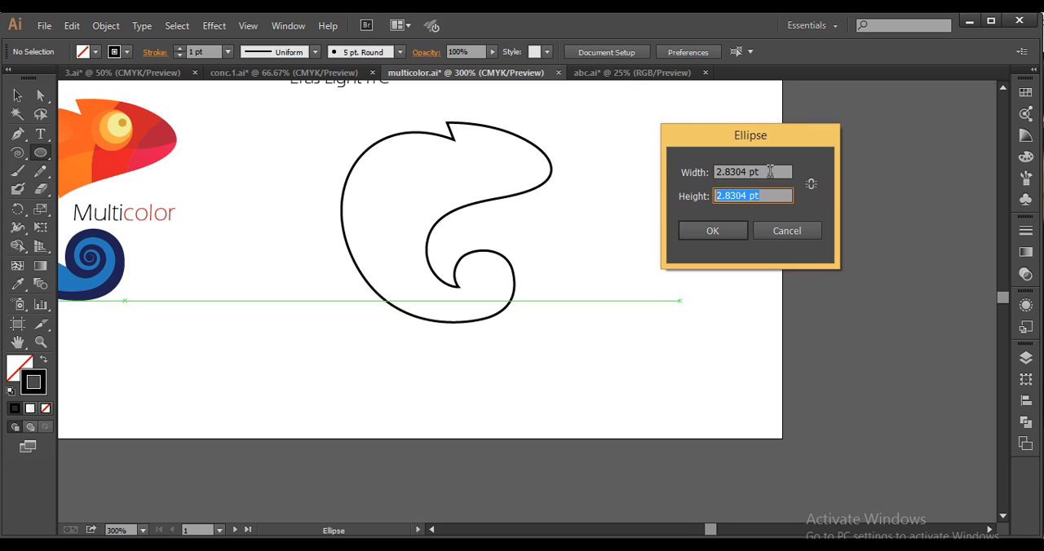
click(770, 171)
text(20)
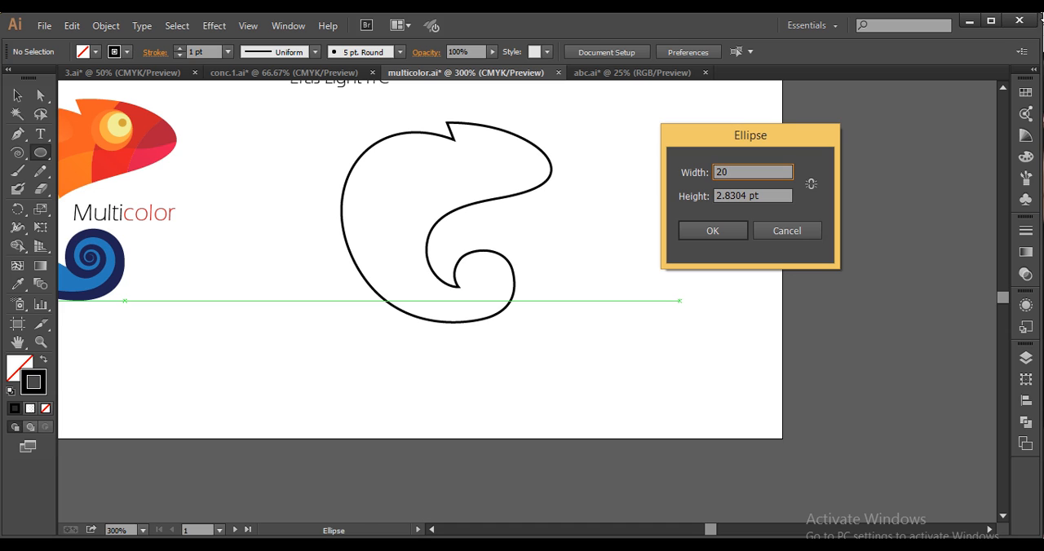
click(764, 196)
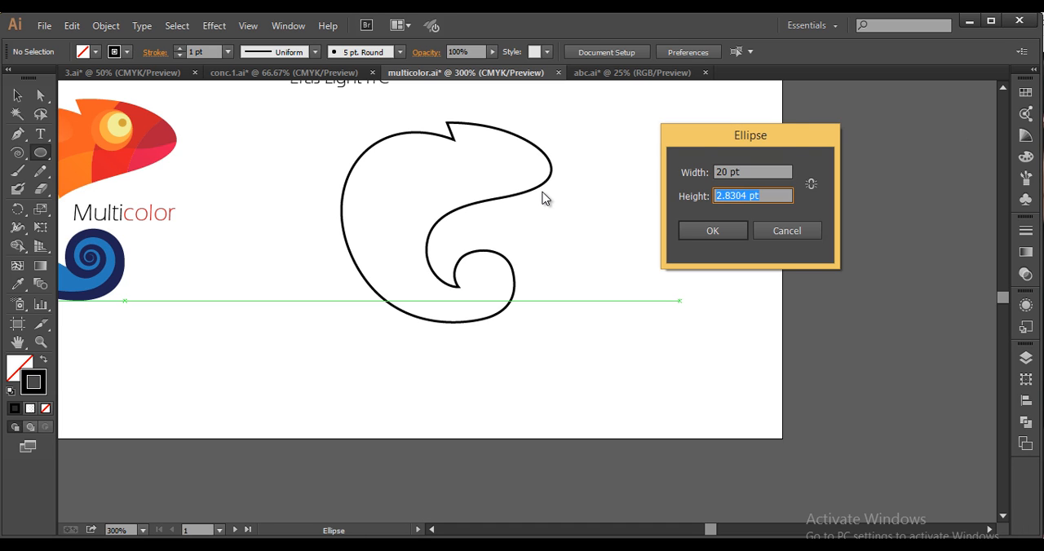
text(20)
click(721, 233)
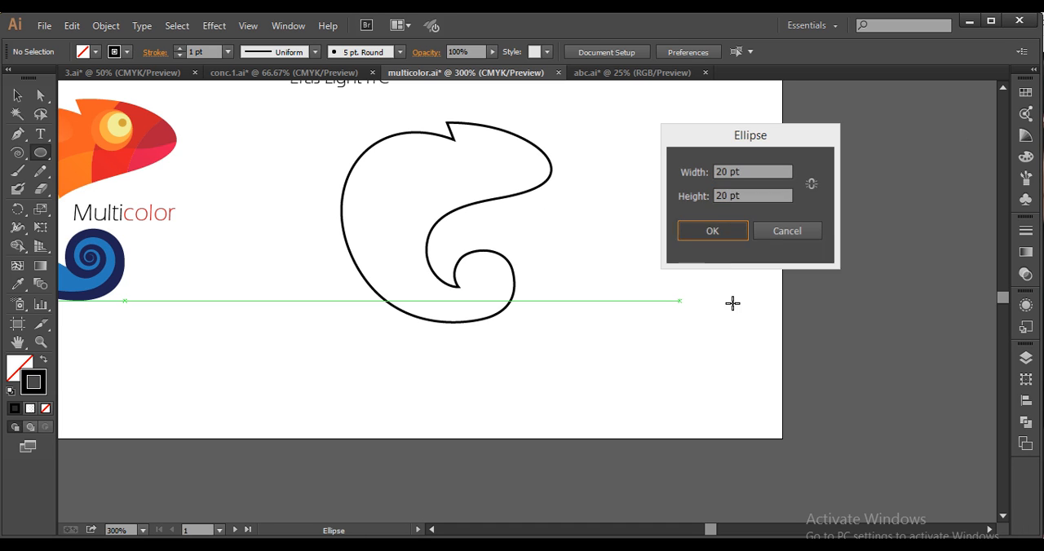
Paste a copy of the circle in front and enlarge it proportionally toward the upper left from its fixed lower-right corner
click(17, 95)
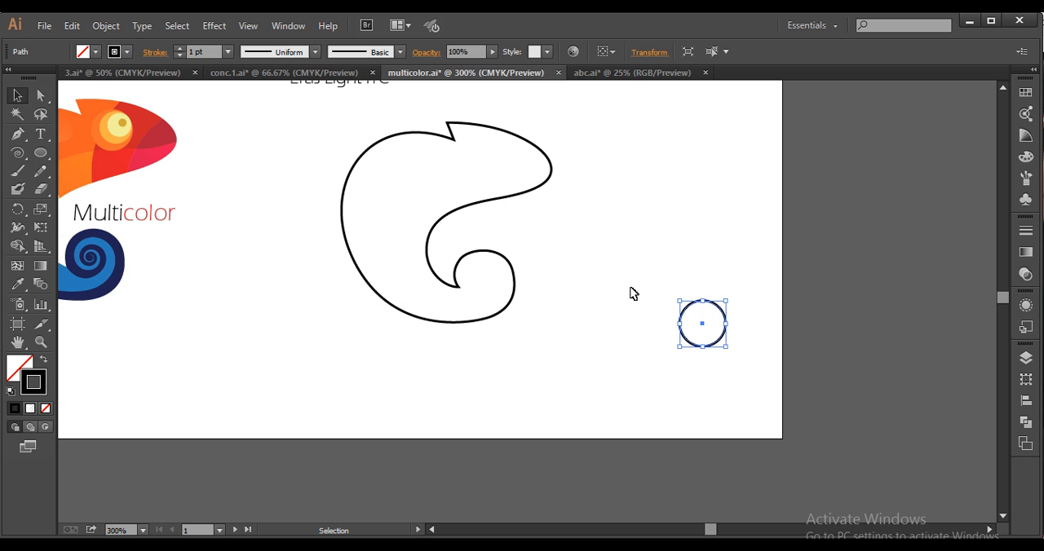
key(a)
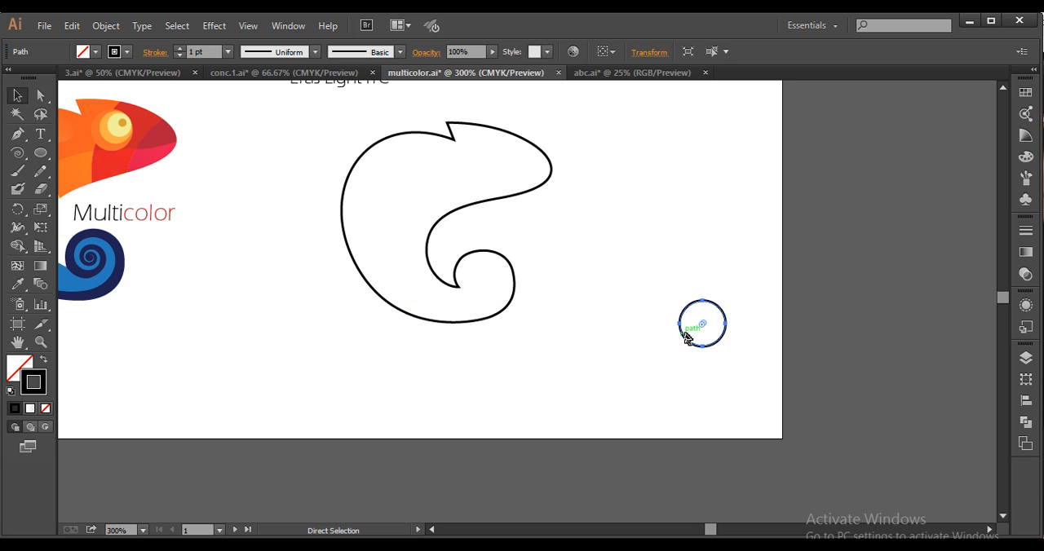
key(ctrl+f)
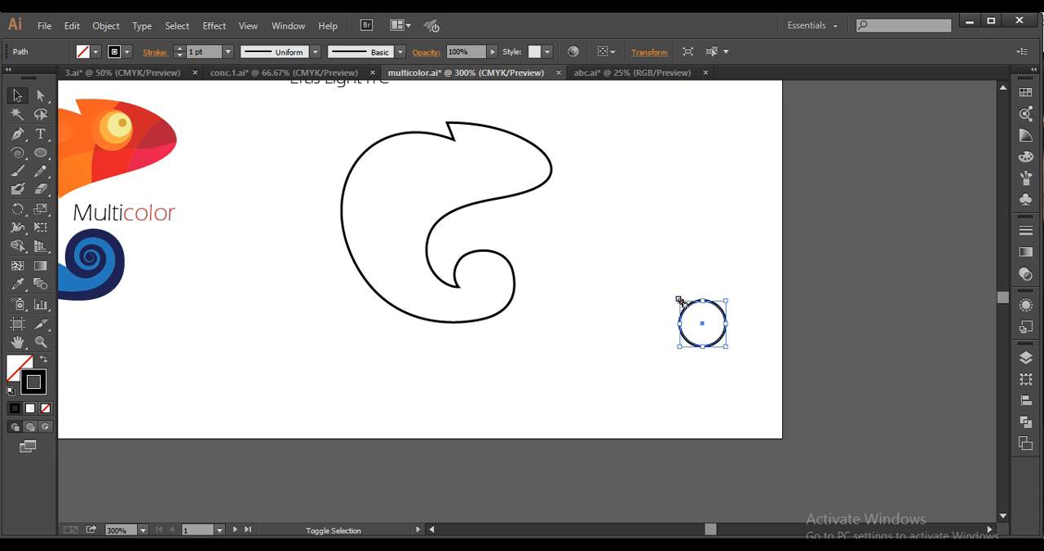
drag(679, 302, 667, 290)
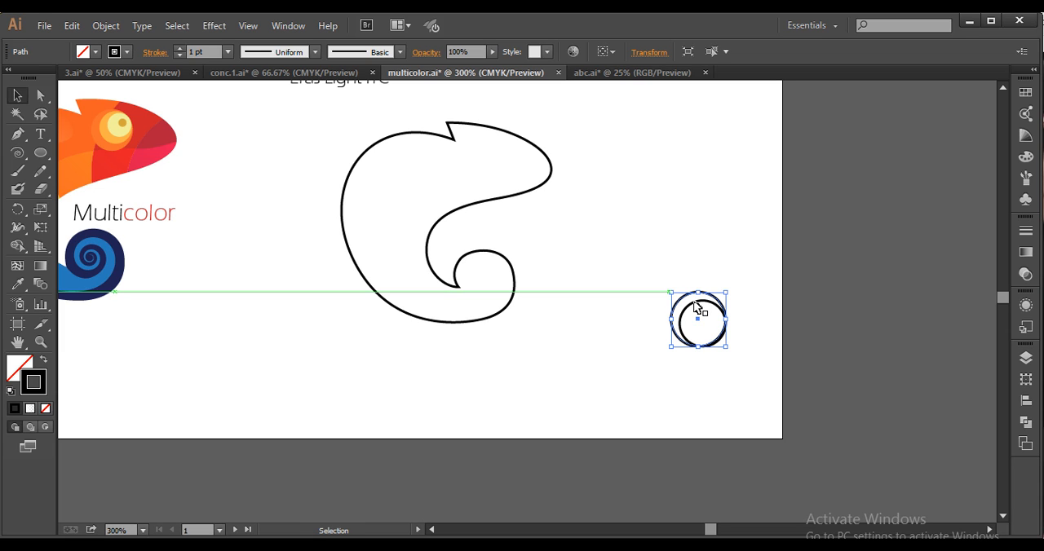
drag(706, 324, 680, 299)
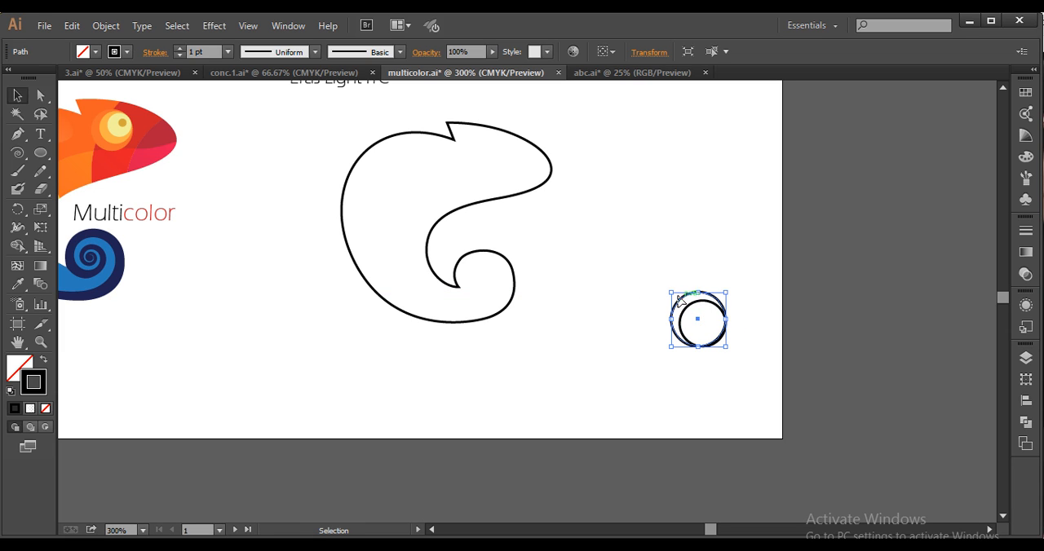
Repeat the copy-and-enlarge transformation three times to build a series of progressively larger circles sharing the lower-right corner
key(ctrl+c)
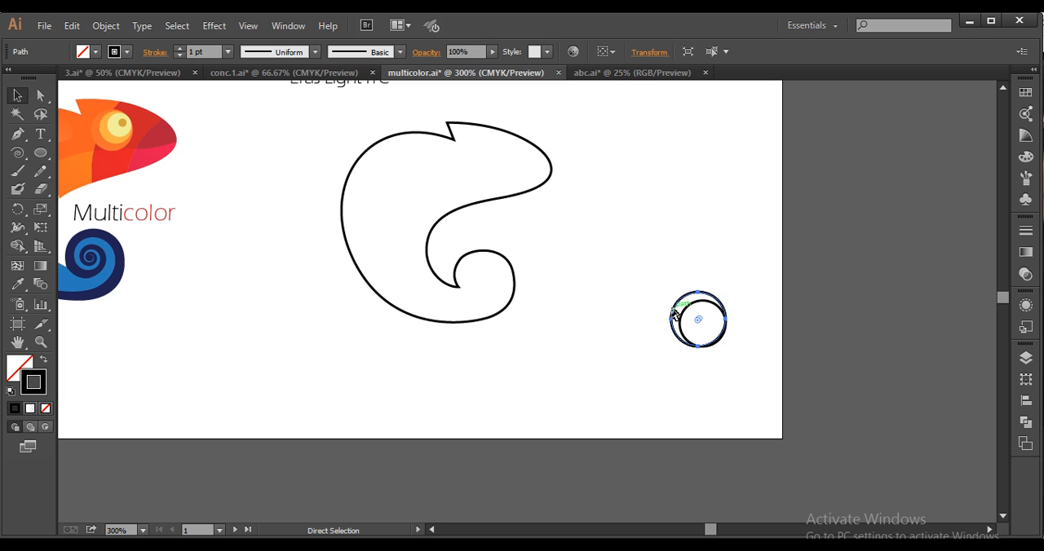
key(ctrl+d)
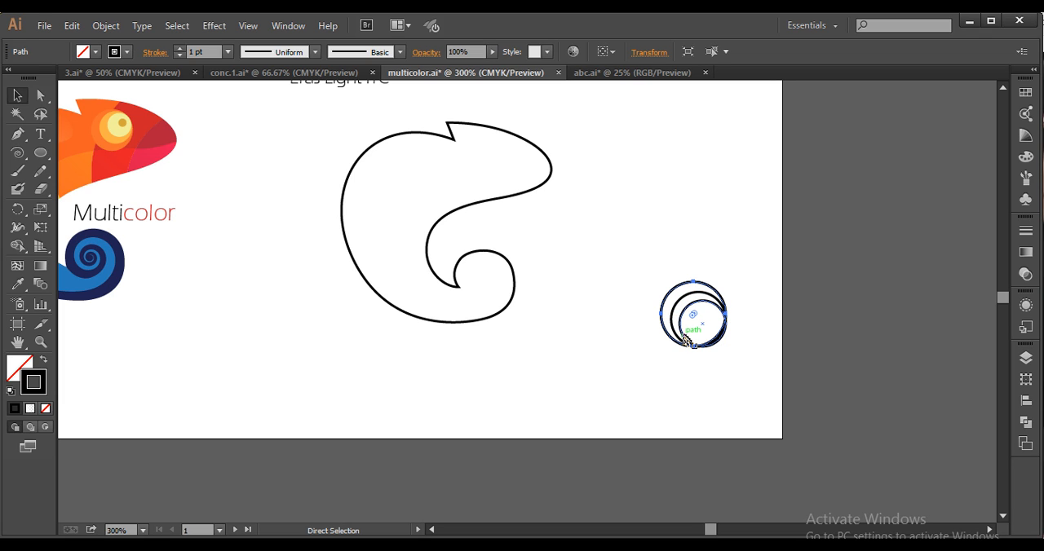
key(ctrl+d)
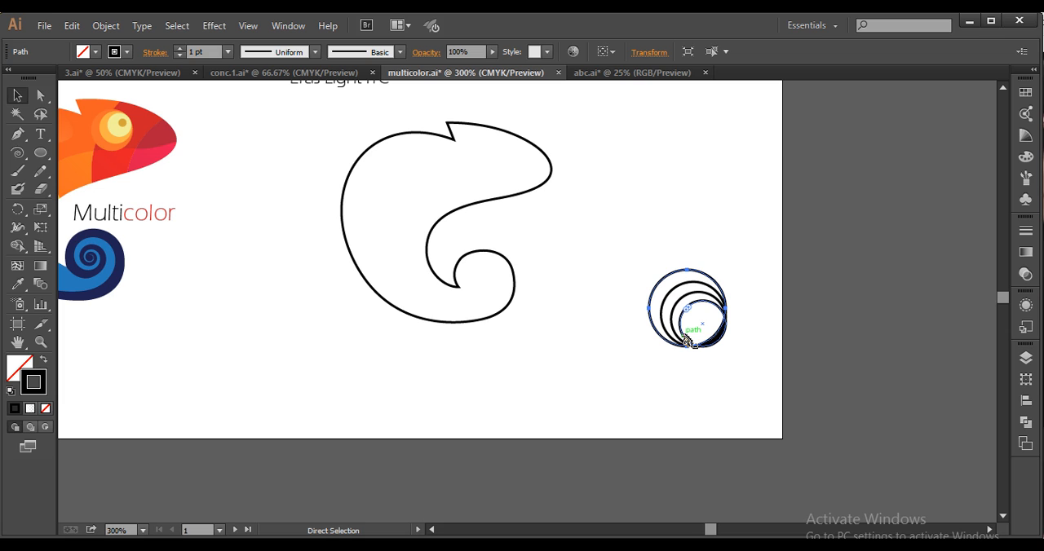
key(ctrl+d)
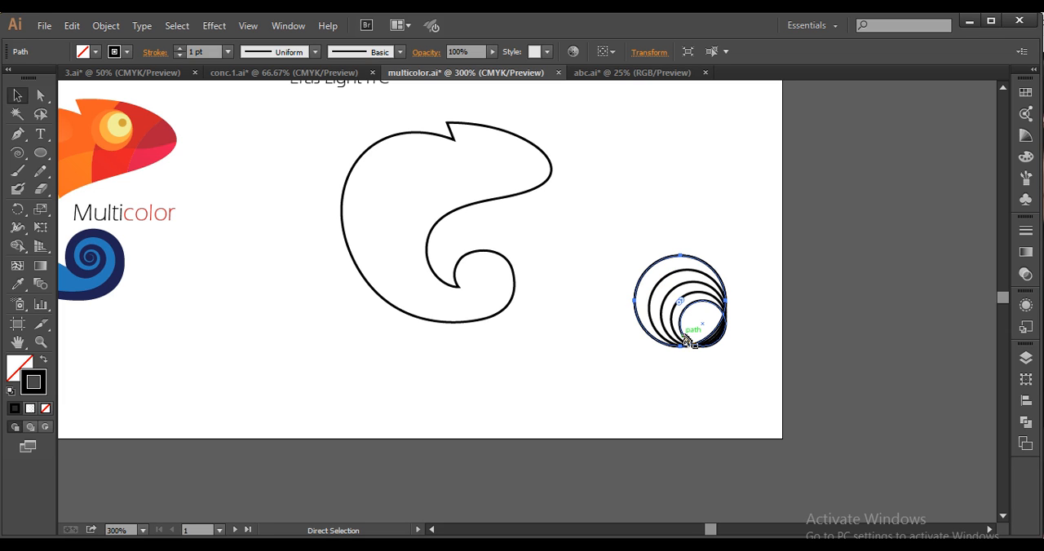
Repeat the copy-and-enlarge transformation seven more times to extend the series of circles sharing the lower-right corner
key(ctrl+d)
key(ctrl+d)
key(ctrl+d)
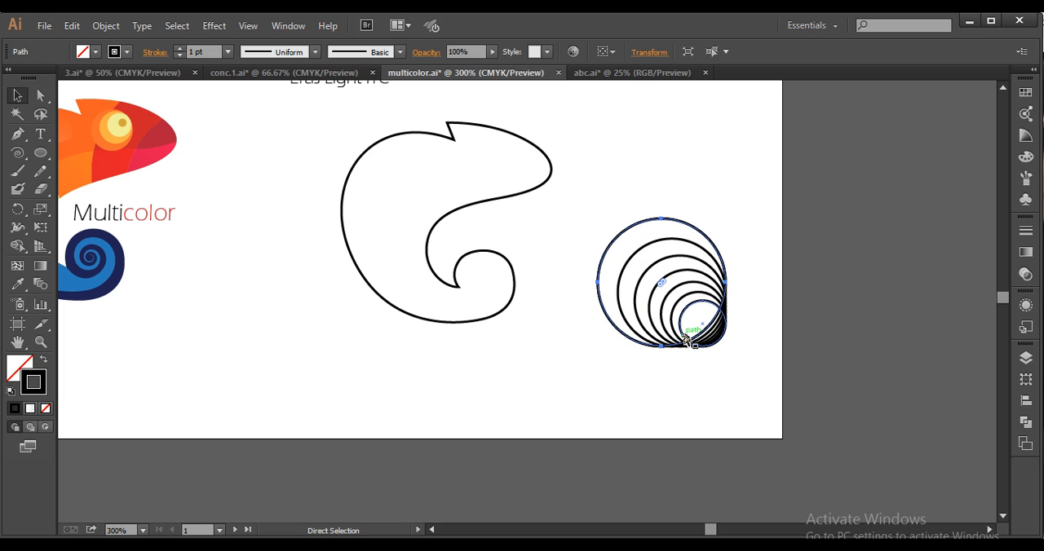
key(ctrl+d)
key(ctrl+d)
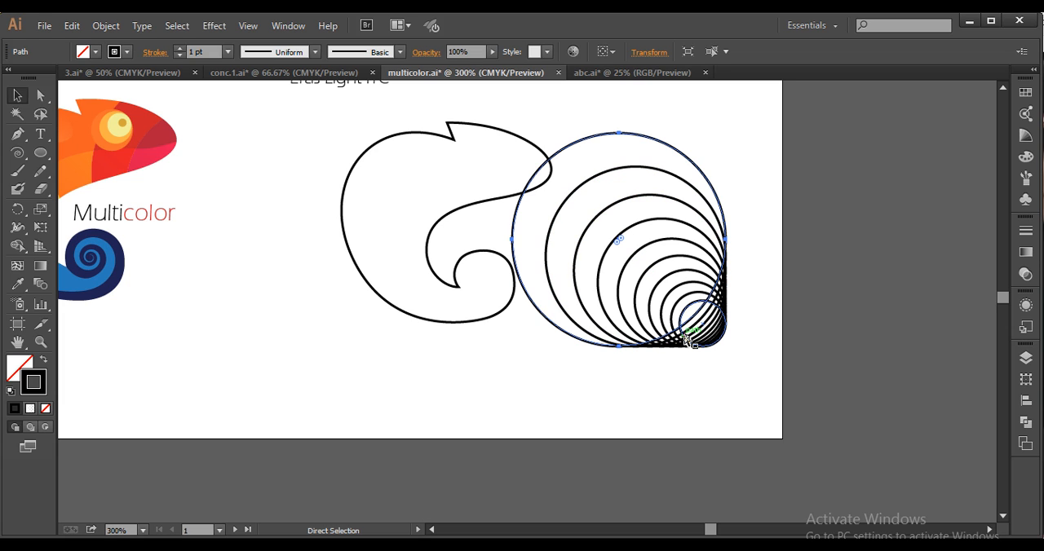
key(ctrl+d)
key(ctrl+d)
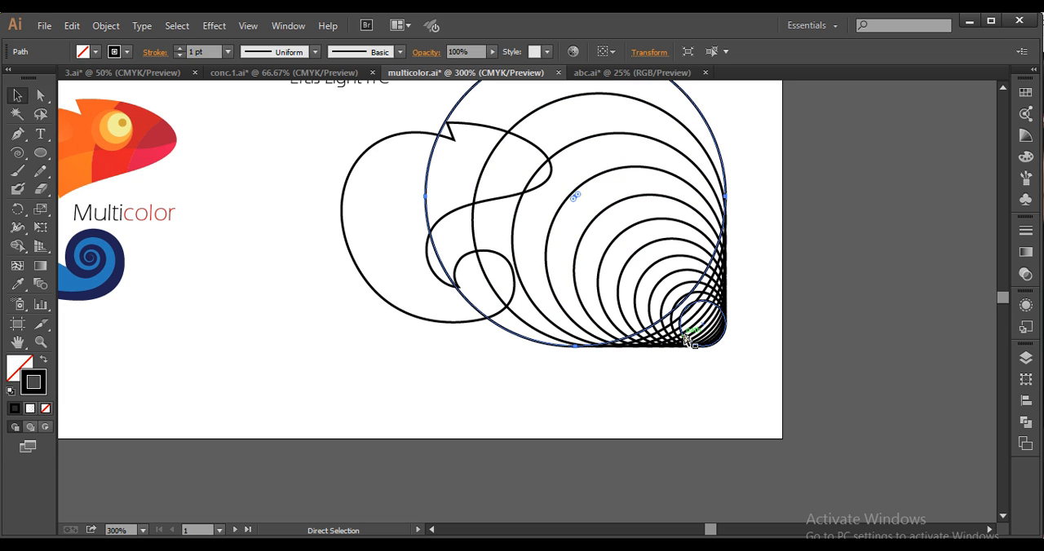
Group all the nested circles and move the group up and left over the chameleon outline
drag(760, 409, 827, 412)
key(ctrl)
key(ctrl+g)
key(space)
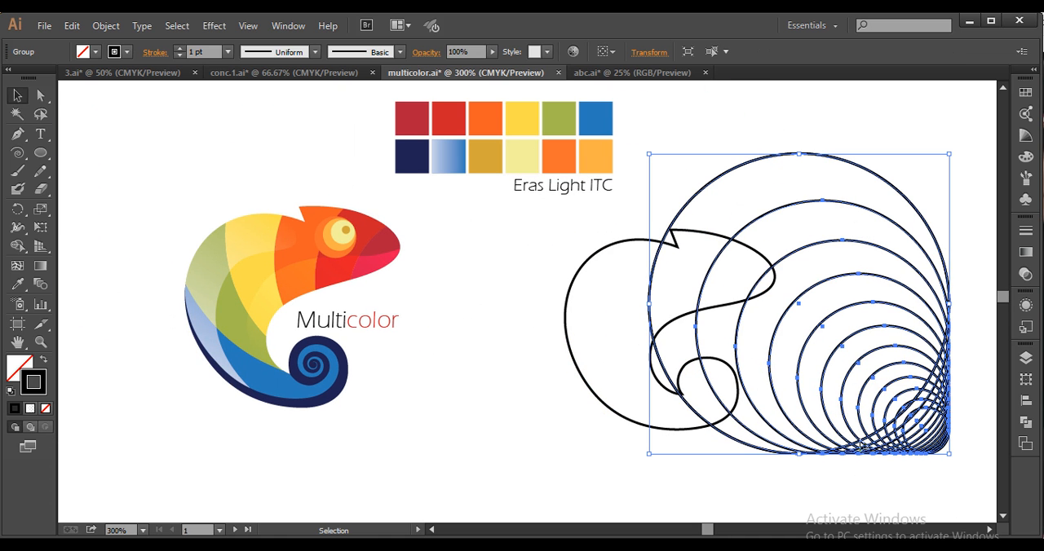
drag(890, 450, 748, 397)
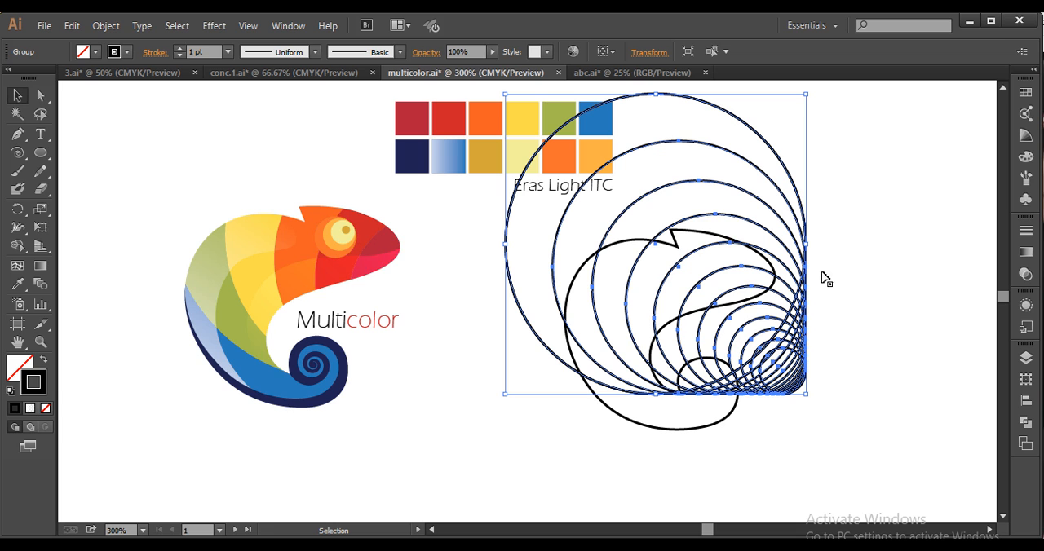
Nudge the circle group to the right until its largest circle's left edge lines up with the chameleon's back
key(Right)
key(Right)
key(Right)
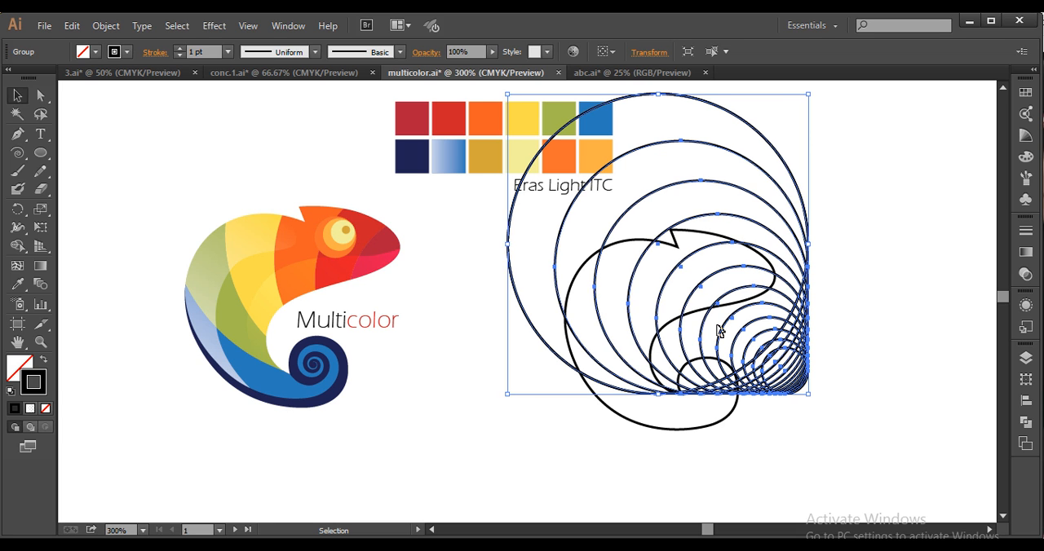
key(Right)
key(Right)
key(Right)
key(Right)
key(Right)
key(Right)
key(Right)
key(Right)
key(Right)
key(Right)
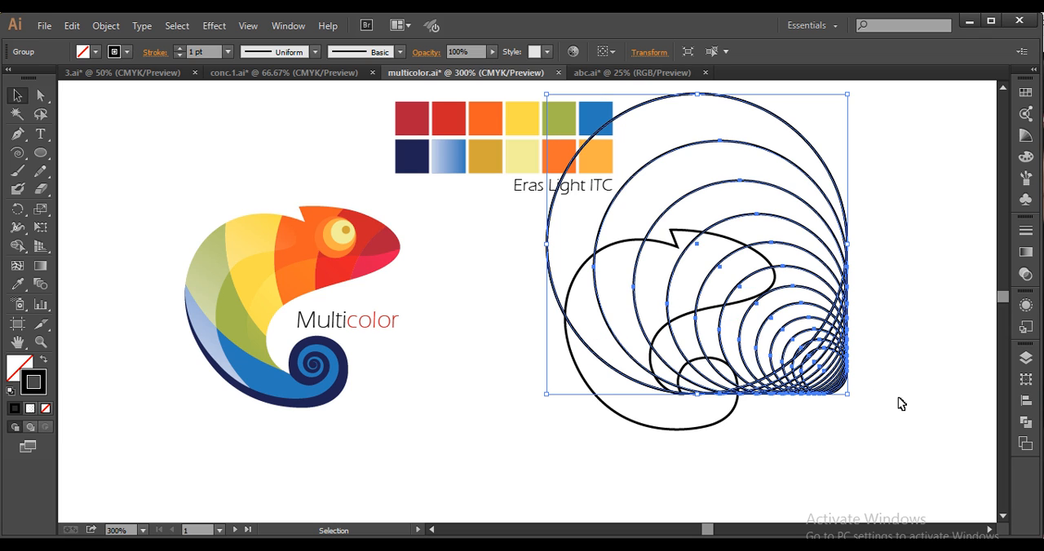
key(Right)
key(Right)
key(Right)
key(Right)
key(Right)
key(Right)
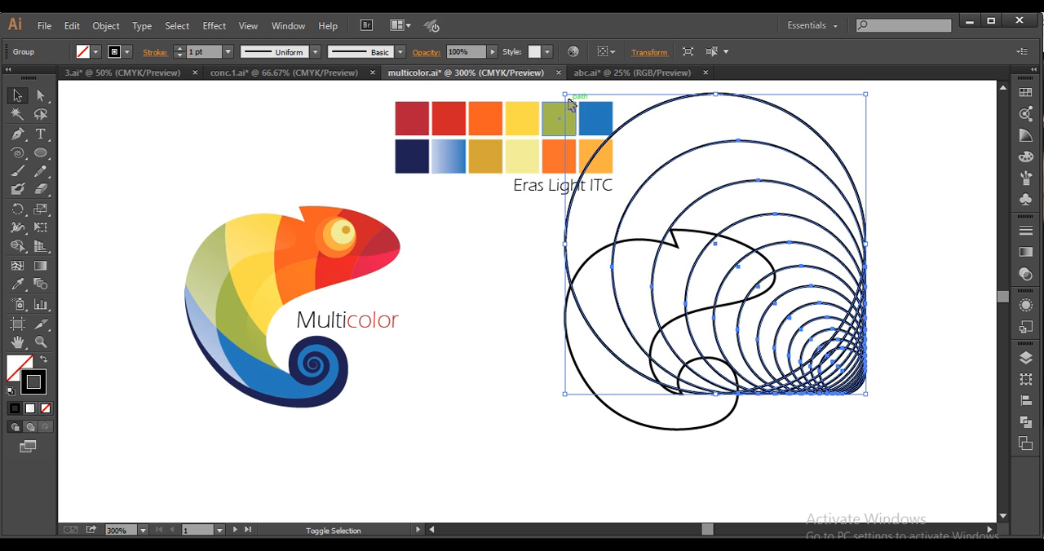
Enlarge the circle group proportionally toward the upper left, and nudge it slightly down over the outline
drag(564, 95, 541, 79)
key(space)
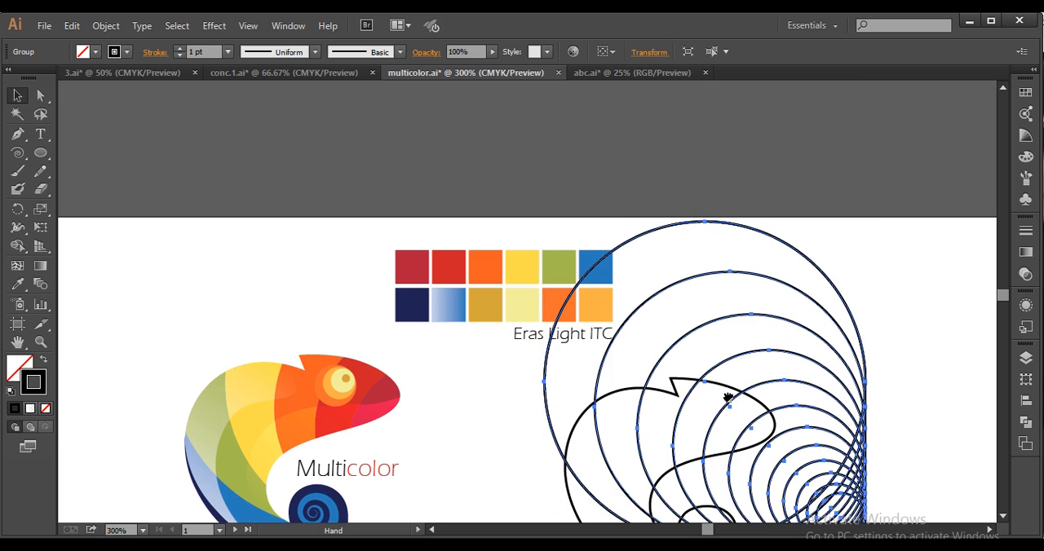
drag(727, 401, 715, 278)
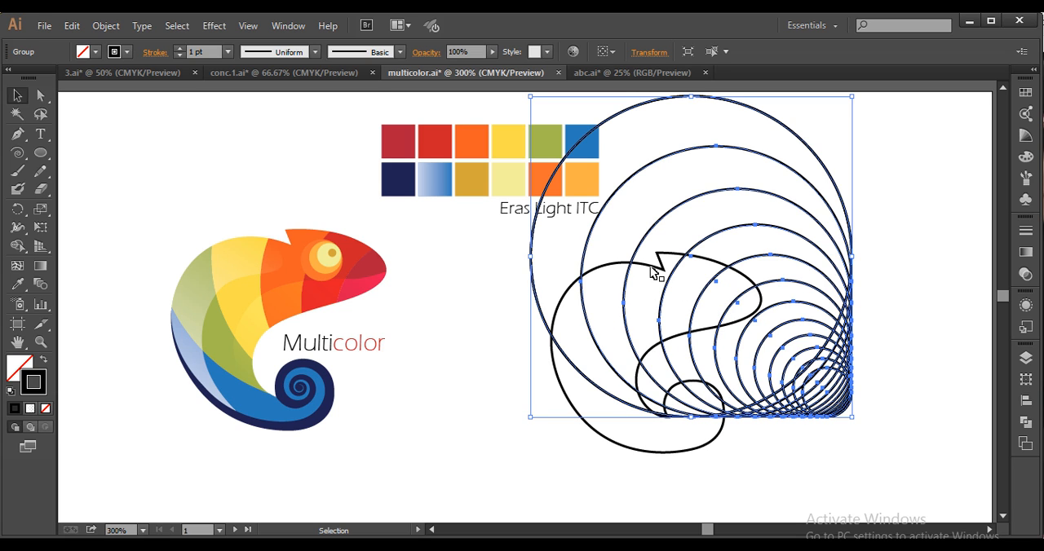
key(Down)
key(Down)
key(Down)
key(Down)
key(Down)
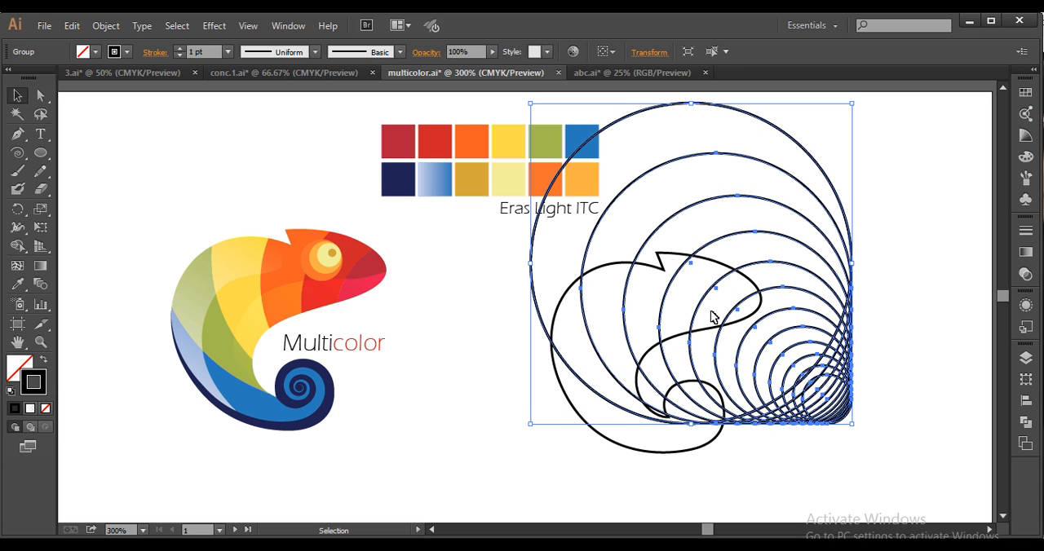
Undo the last nudges and scale the circle group up further, fine-tuning its vertical position over the chameleon outline
key(ctrl+z)
key(ctrl+z)
key(ctrl+z)
key(ctrl+z)
key(ctrl+z)
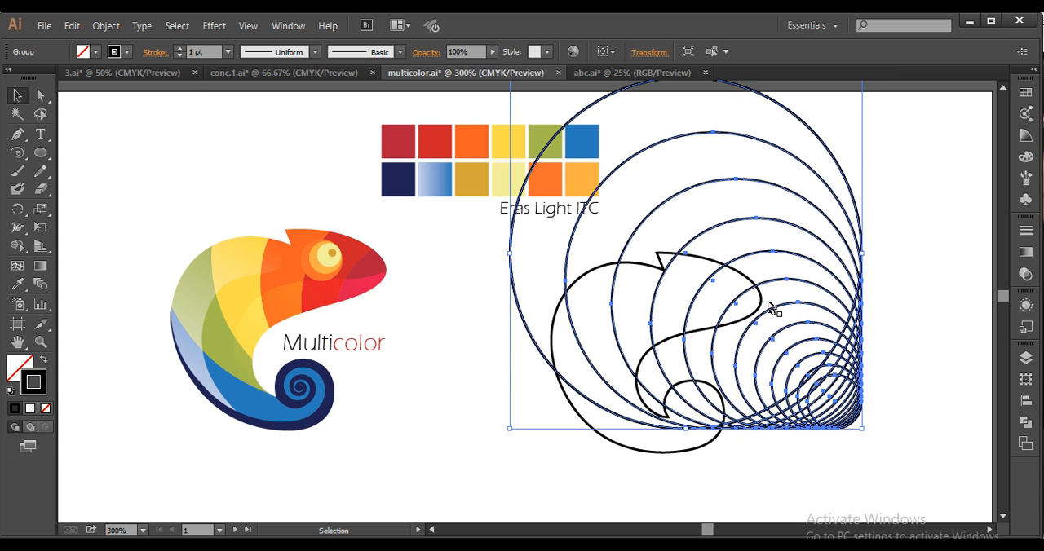
key(Up)
key(Up)
key(Up)
key(Up)
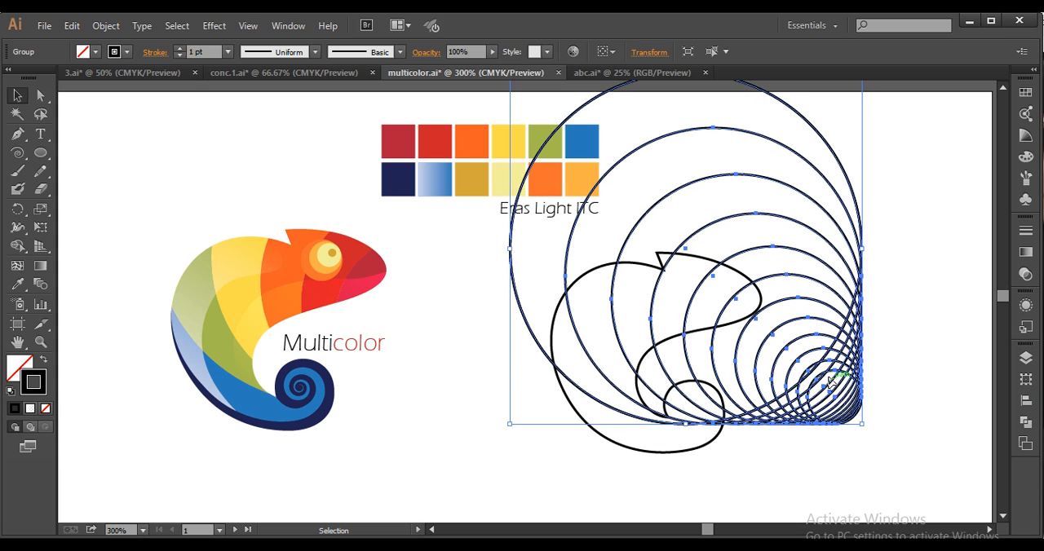
key(Down)
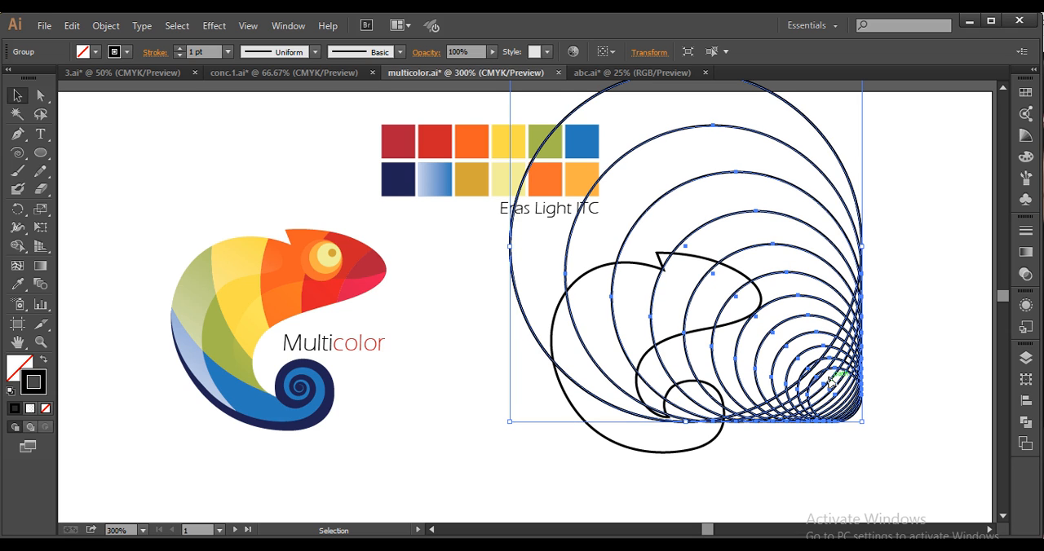
key(Down)
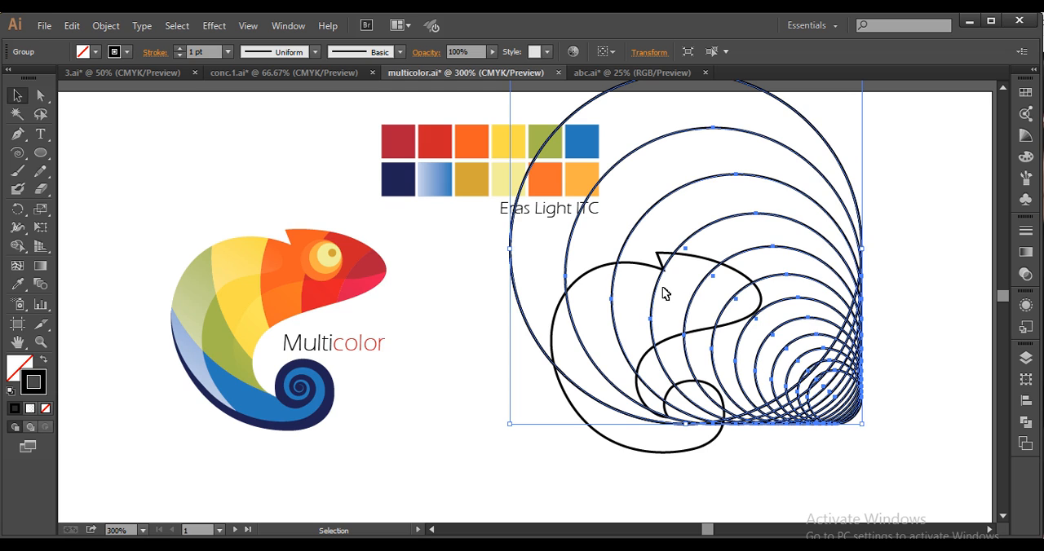
alt+scroll(779, 376, down, 1)
key(Down)
key(Down)
key(Down)
key(Down)
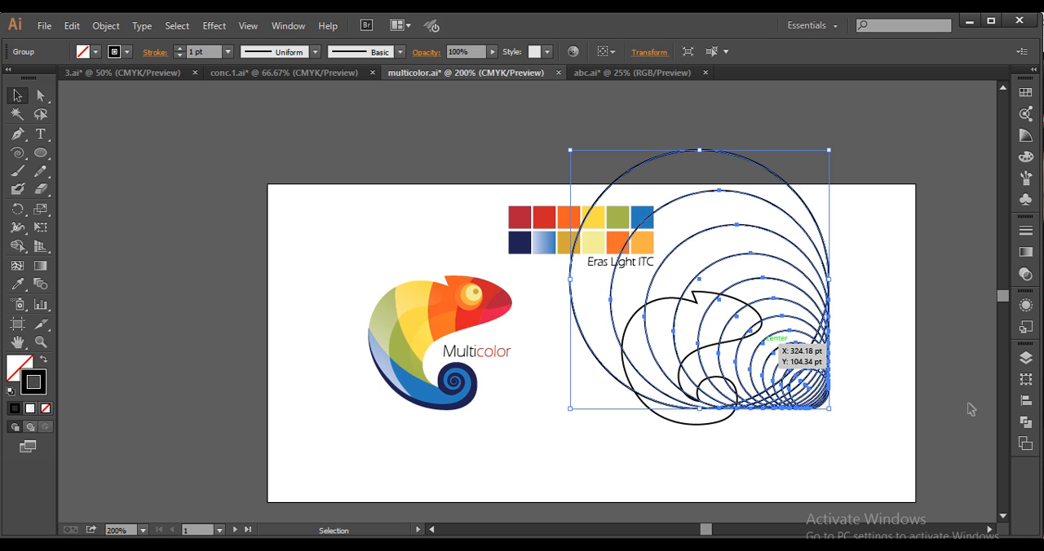
Shift the circle group up and to the right, and lower it slightly so its arcs divide the chameleon's head and body into bands
key(Up)
key(Up)
key(Up)
key(Up)
key(Up)
key(Up)
key(Up)
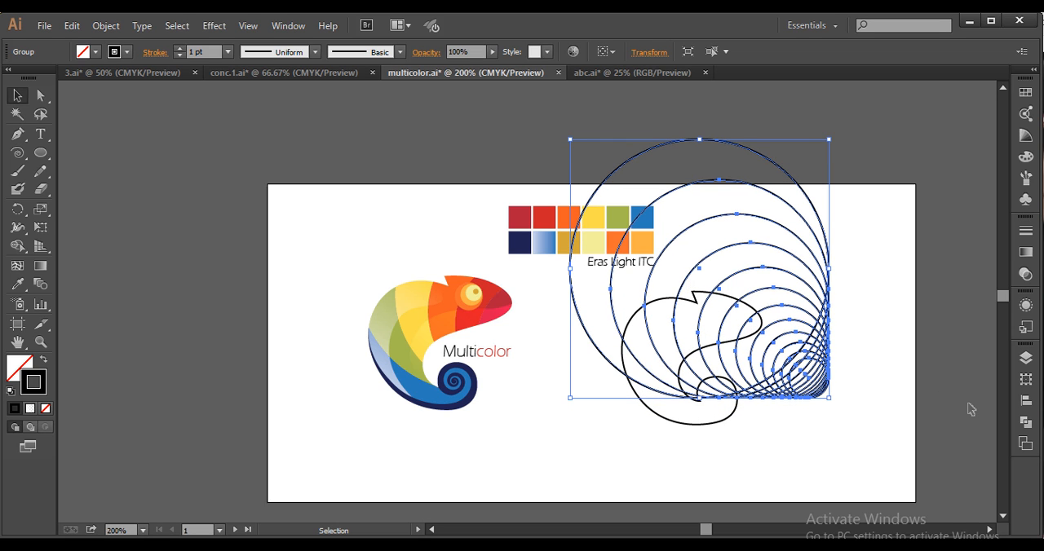
key(Right)
key(Right)
key(Right)
key(Right)
key(Right)
key(Right)
key(Down)
key(Down)
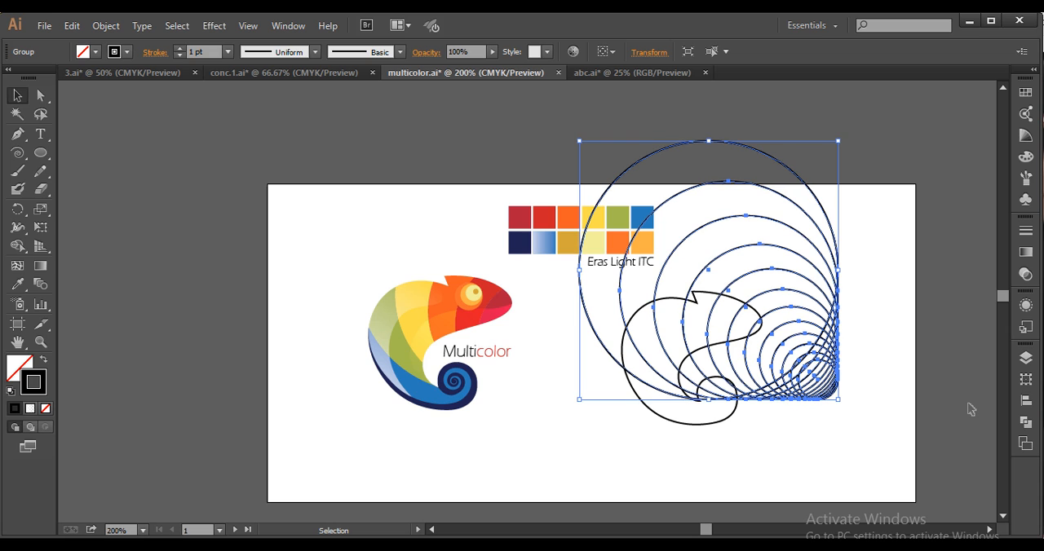
key(Down)
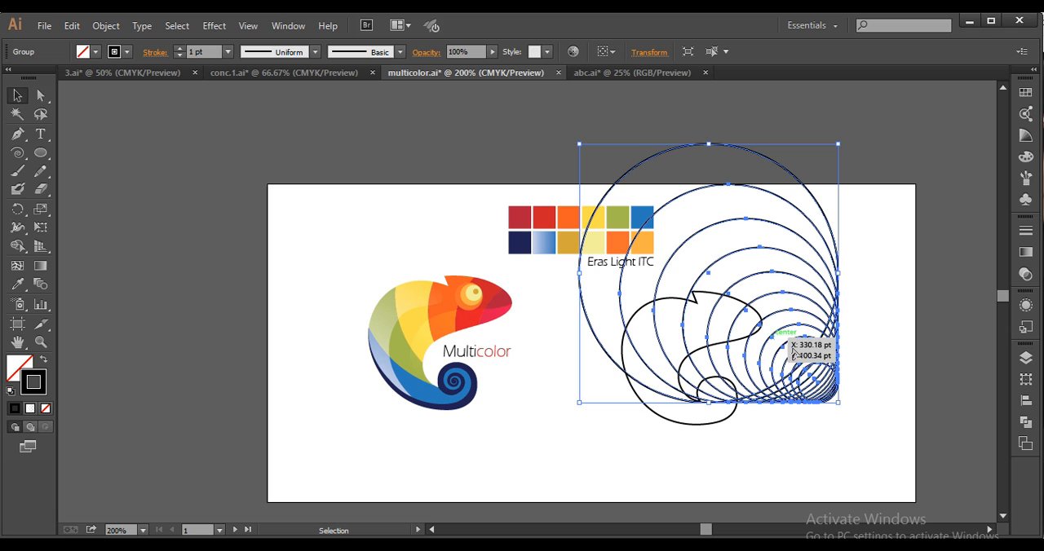
drag(840, 381, 841, 383)
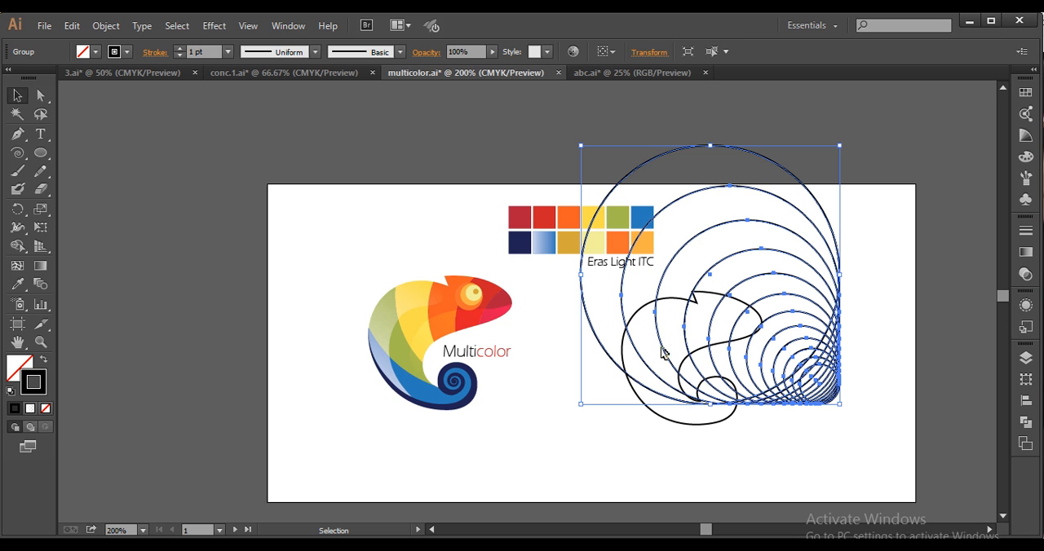
Select the chameleon outline together with the circle group, and separate the snout-tip region with the Shape Builder tool
drag(877, 458, 596, 292)
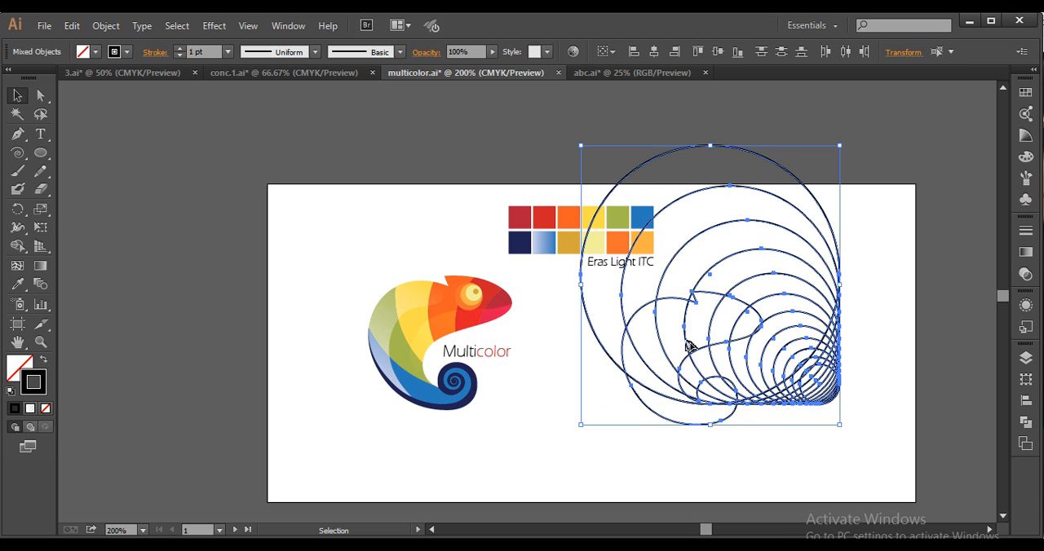
key(ctrl+plus)
drag(685, 350, 643, 323)
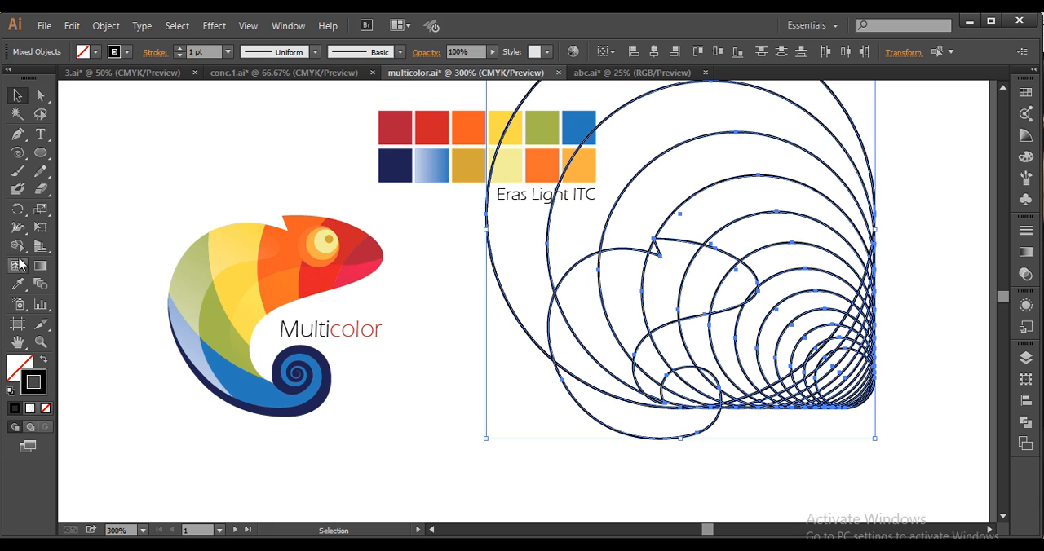
click(18, 246)
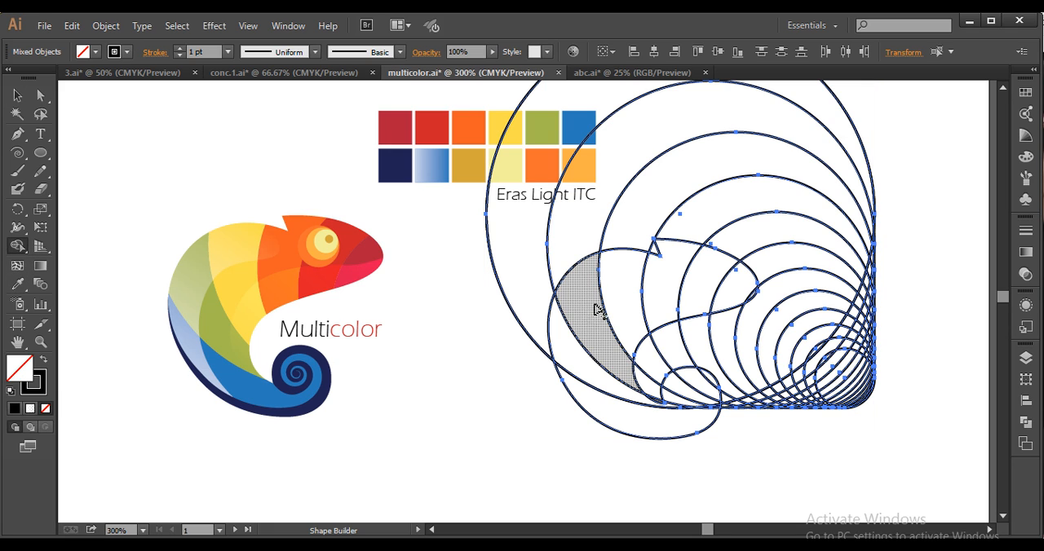
click(750, 295)
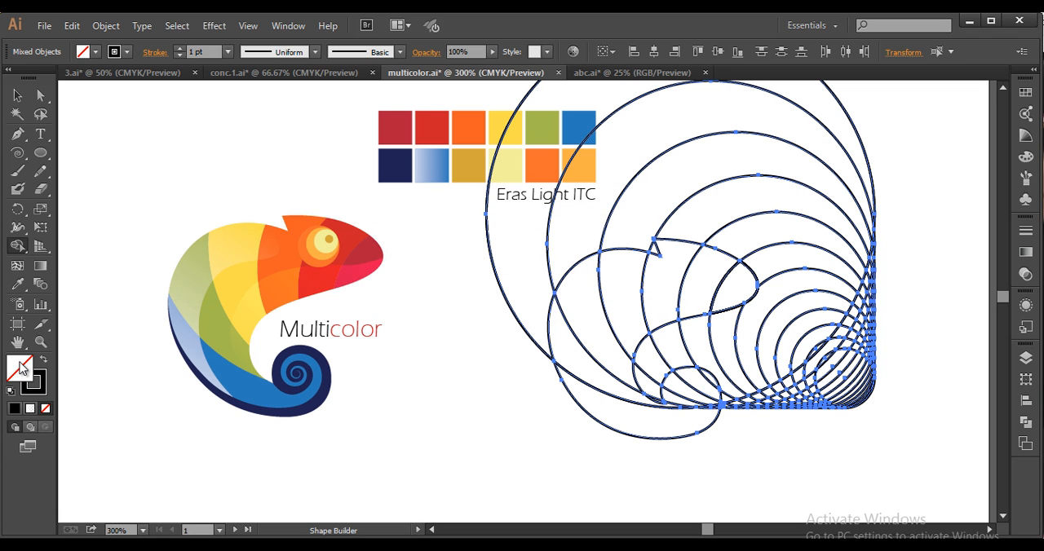
Swap fill and stroke, set the fill to red FF0000, and fill the snout-tip region with Shape Builder
click(44, 362)
double_click(29, 374)
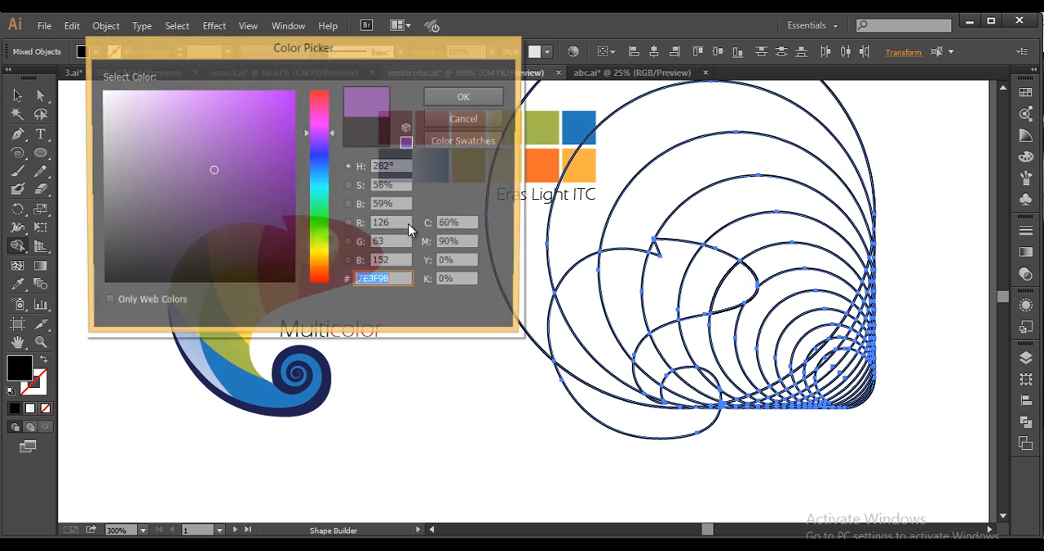
drag(242, 163, 327, 87)
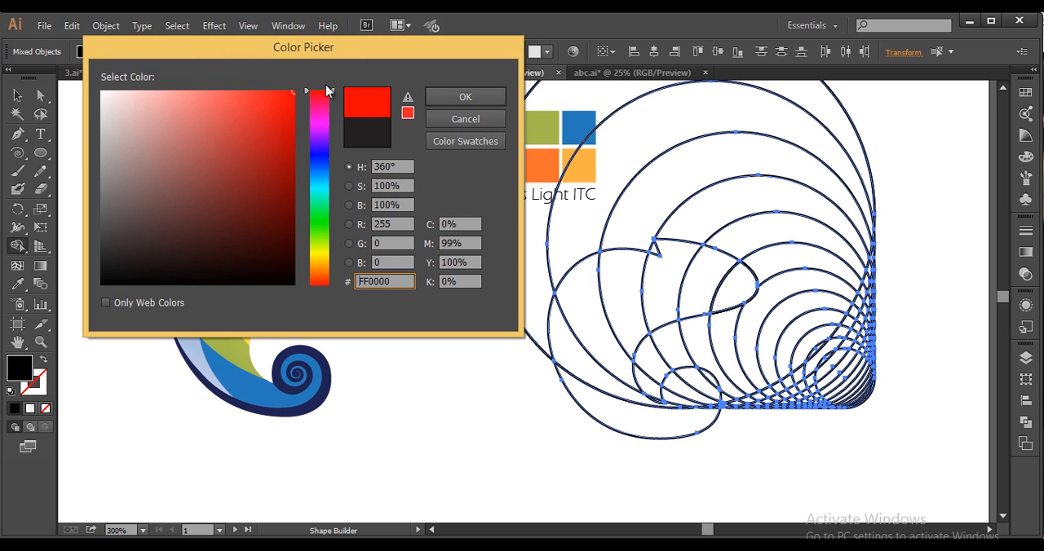
click(462, 99)
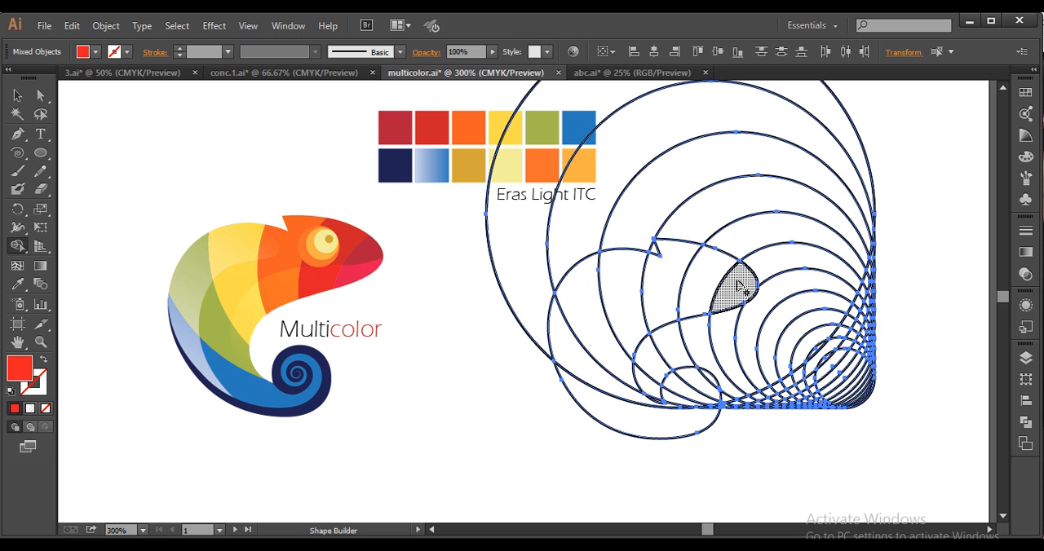
click(738, 287)
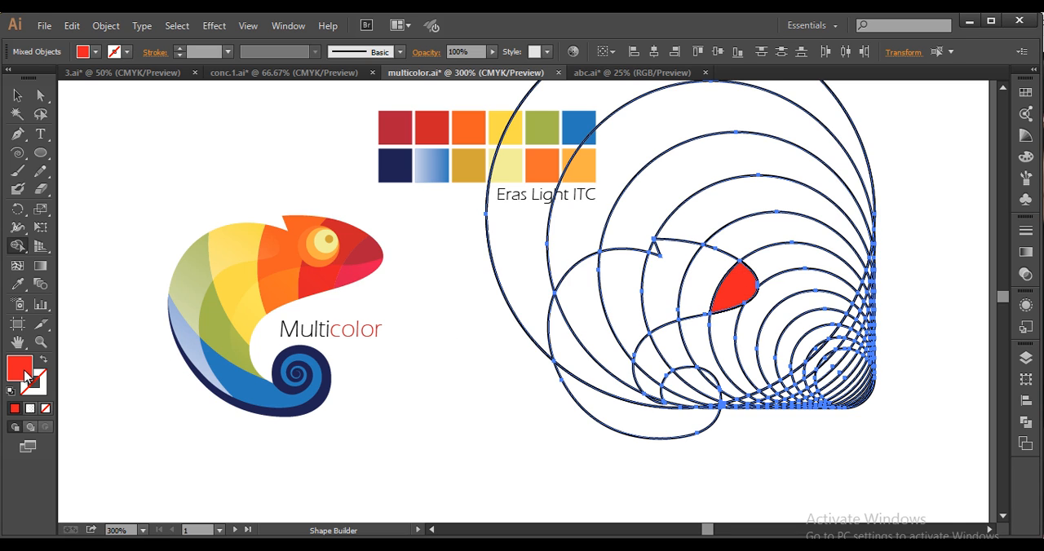
Change the fill to orange FF8B00 and apply it to the head band directly behind the red snout tip
double_click(25, 373)
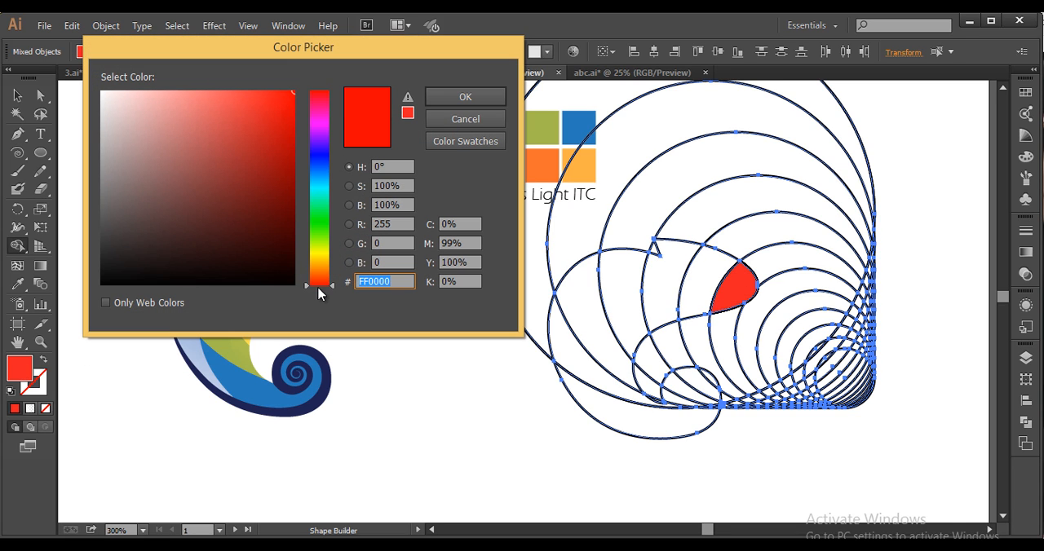
drag(320, 294, 320, 268)
click(462, 97)
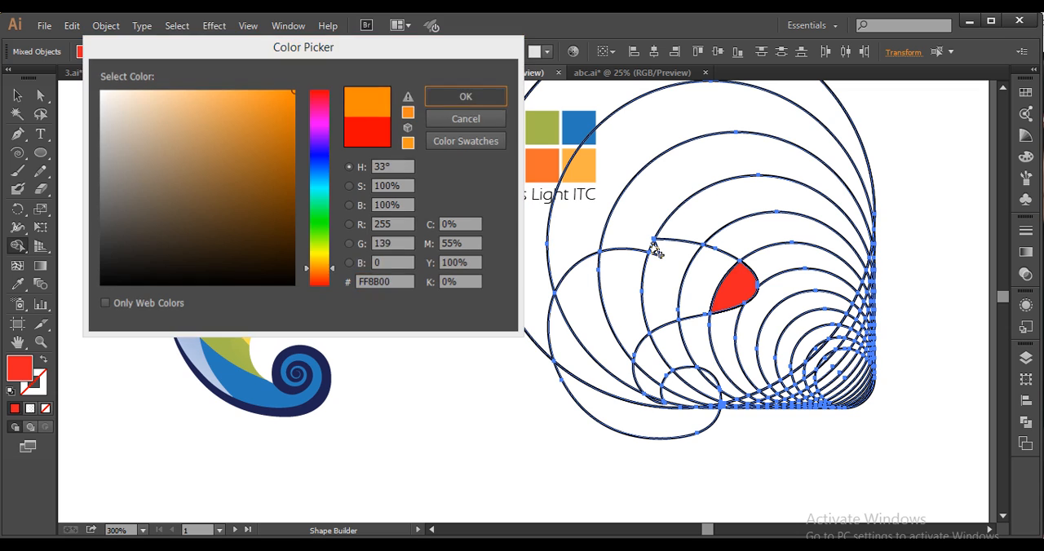
click(697, 279)
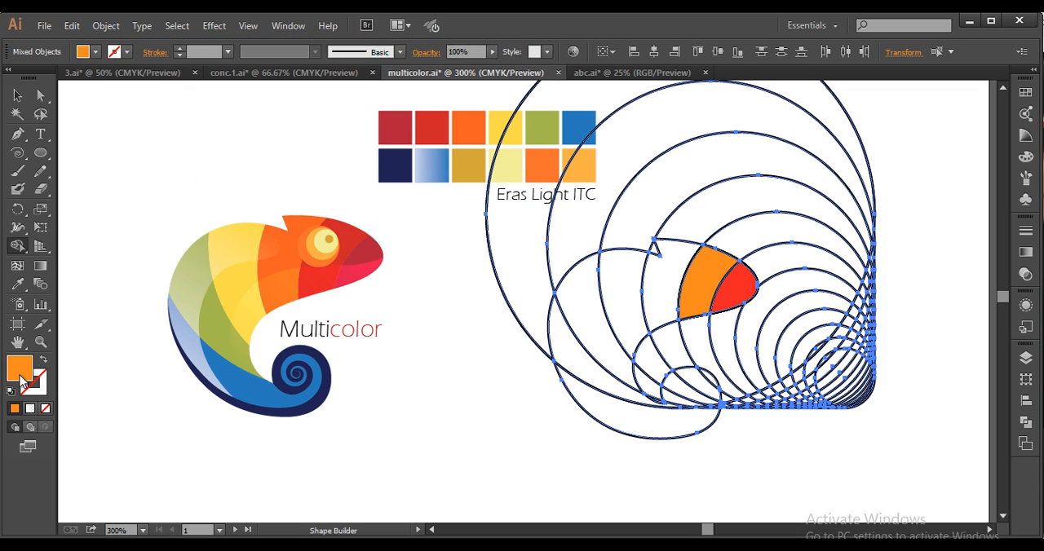
Change the fill to yellow E7FF00 and apply it to the band between the head crest and the orange region
double_click(19, 369)
click(319, 252)
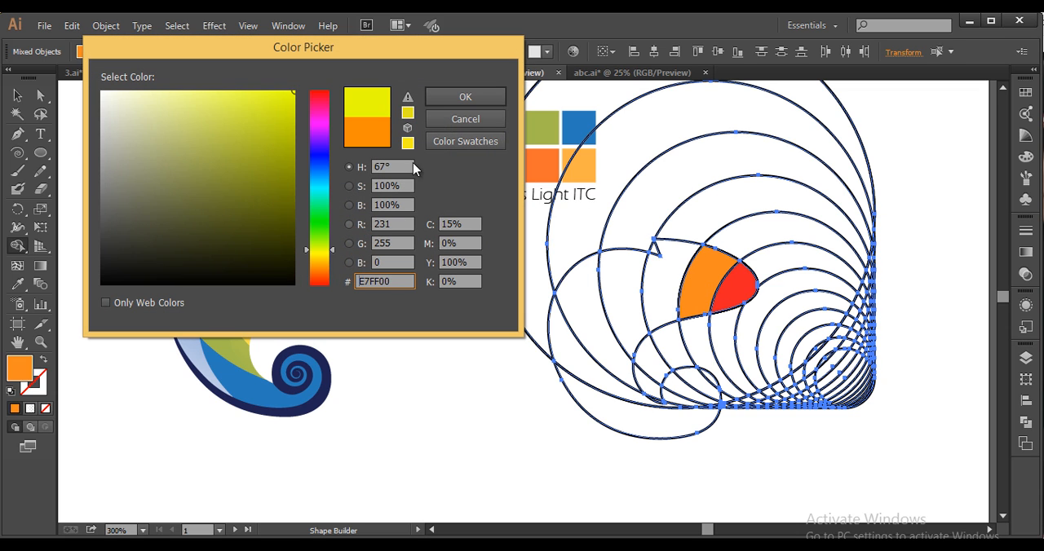
click(444, 100)
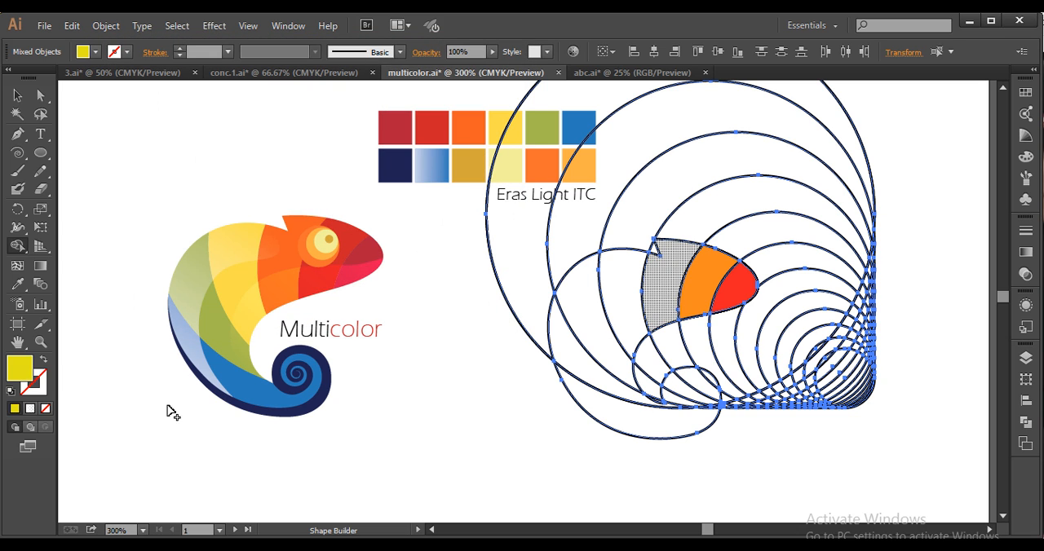
Change the fill to green 5EFF00 and apply it to the body band directly behind the yellow band
double_click(21, 370)
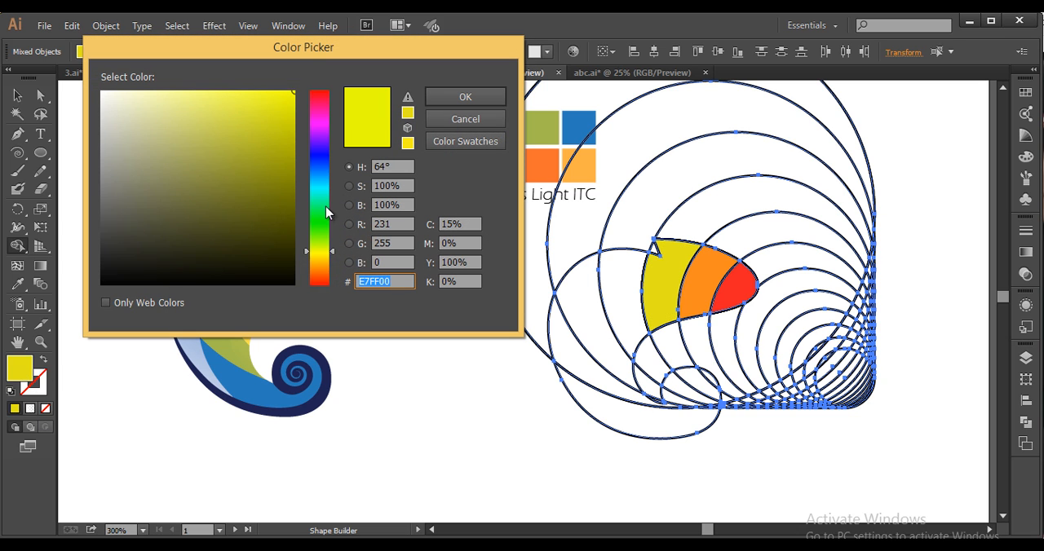
click(322, 233)
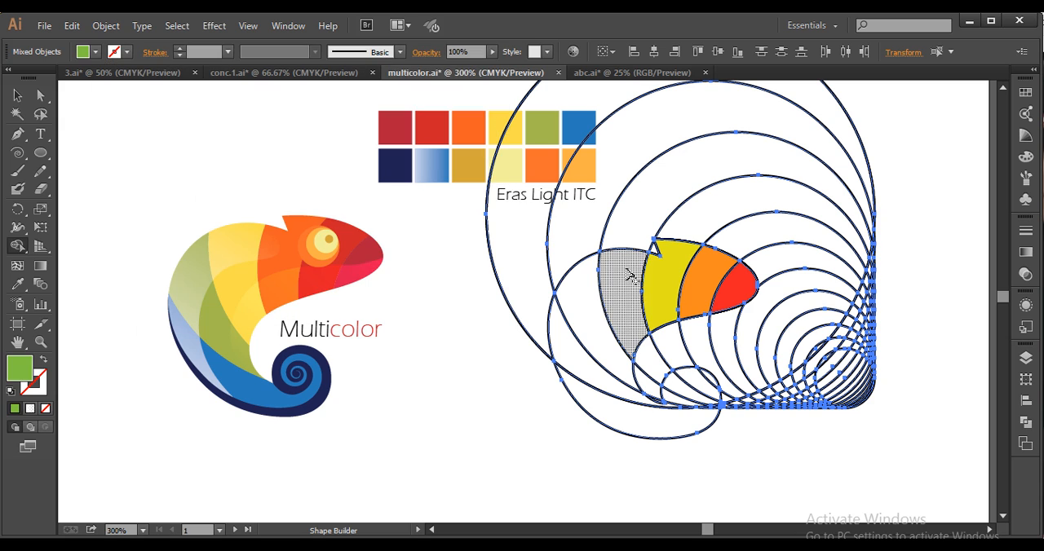
click(538, 291)
Change the fill to blue-green 00FF7F and apply it to the back band next to the green one
double_click(25, 373)
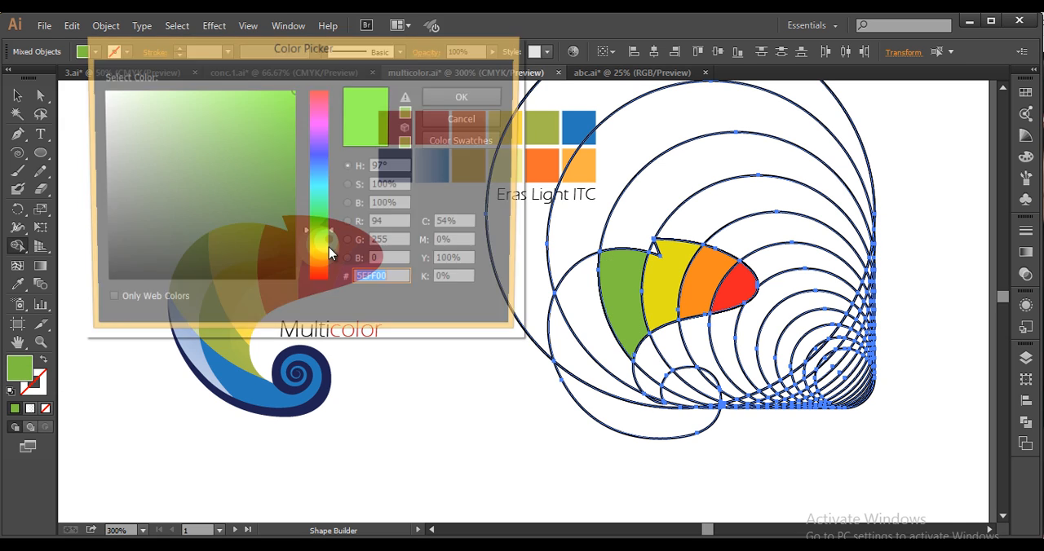
click(317, 216)
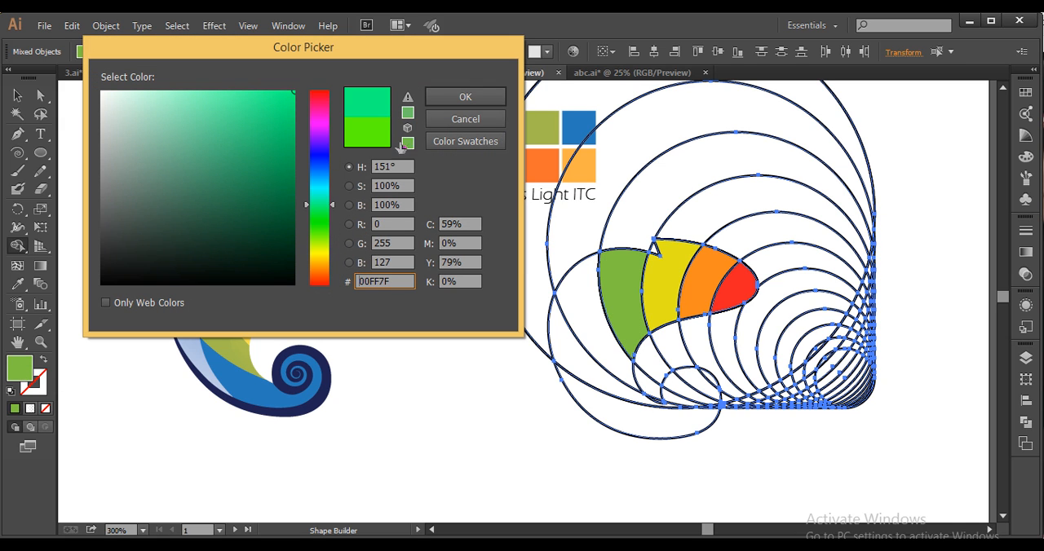
click(440, 98)
click(575, 302)
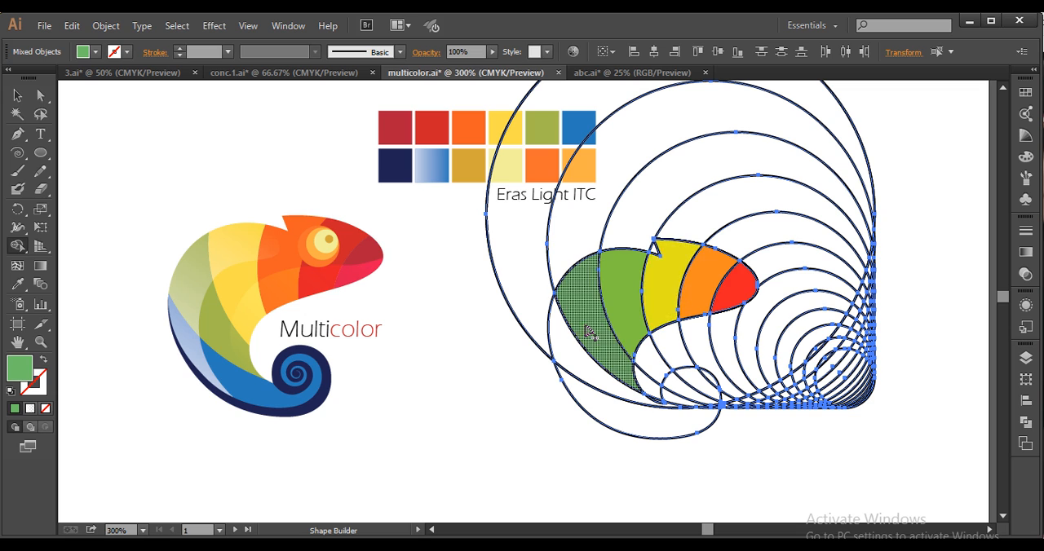
Ungroup the circle construction and delete all leftover circle segments outside the chameleon body
key(v)
drag(931, 476, 799, 320)
right_click(675, 277)
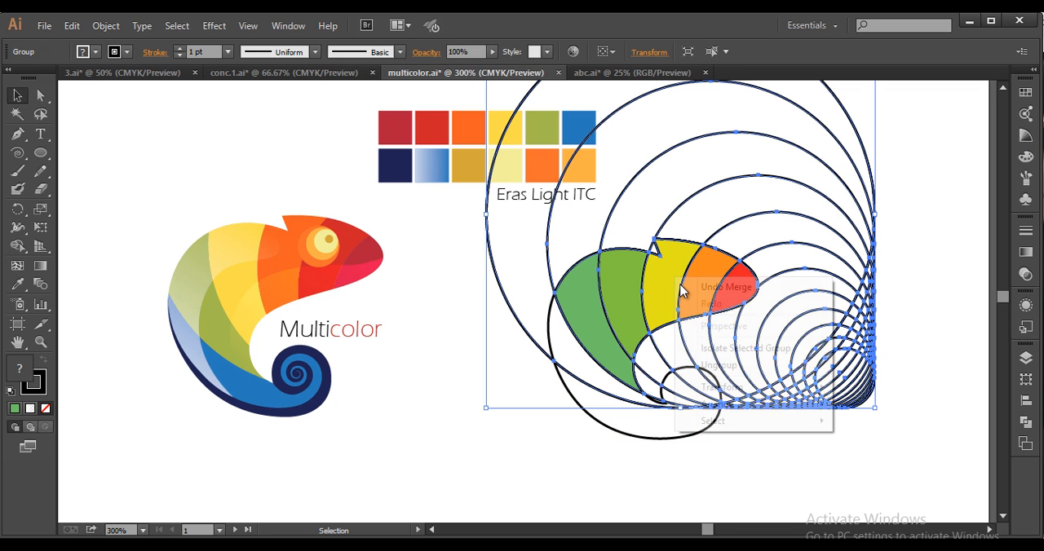
click(725, 360)
click(944, 467)
drag(944, 467, 790, 205)
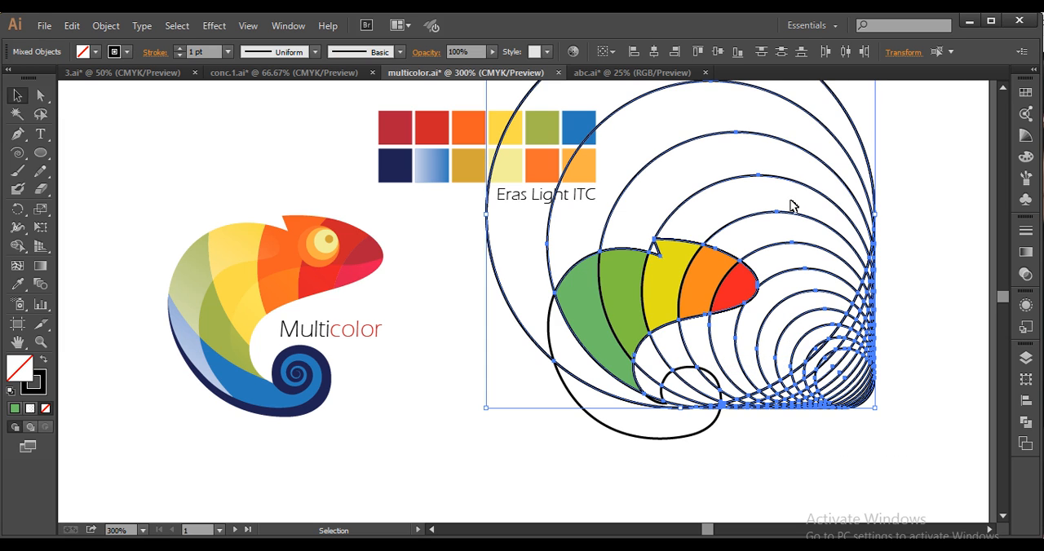
key(Delete)
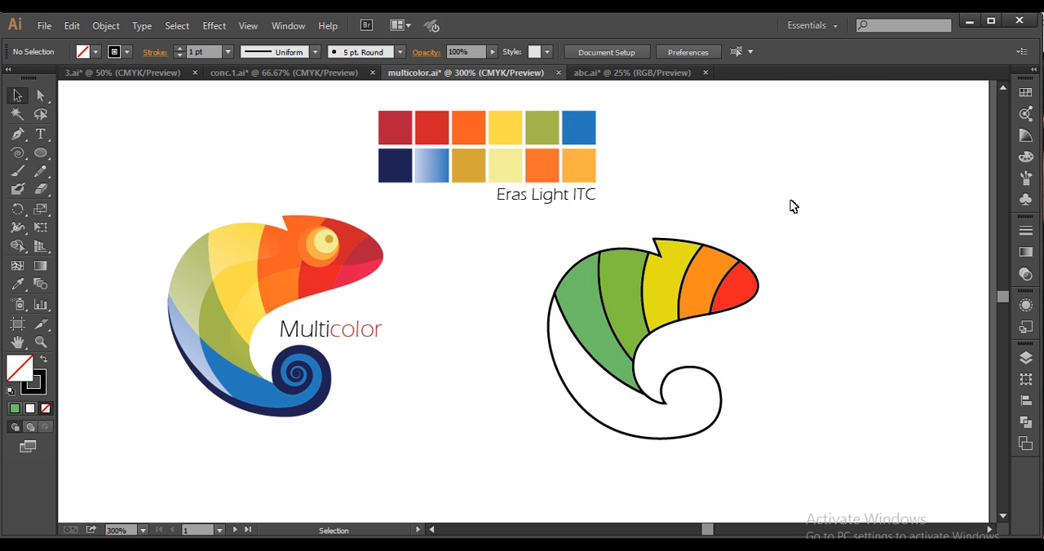
Recolour the snout-tip region by sampling the dark crimson palette swatch with the Eyedropper
scroll(761, 316, down, 1)
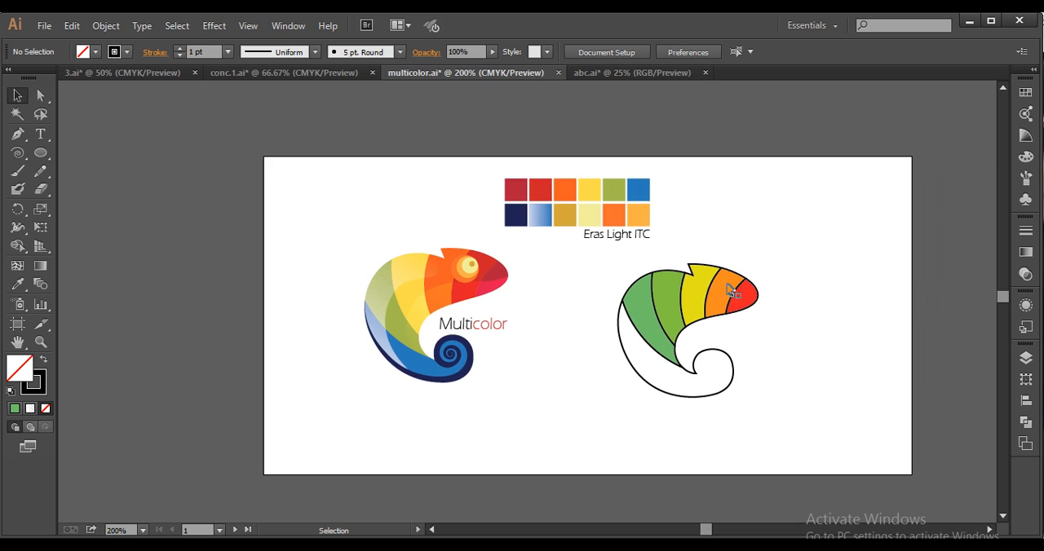
scroll(758, 346, down, 1)
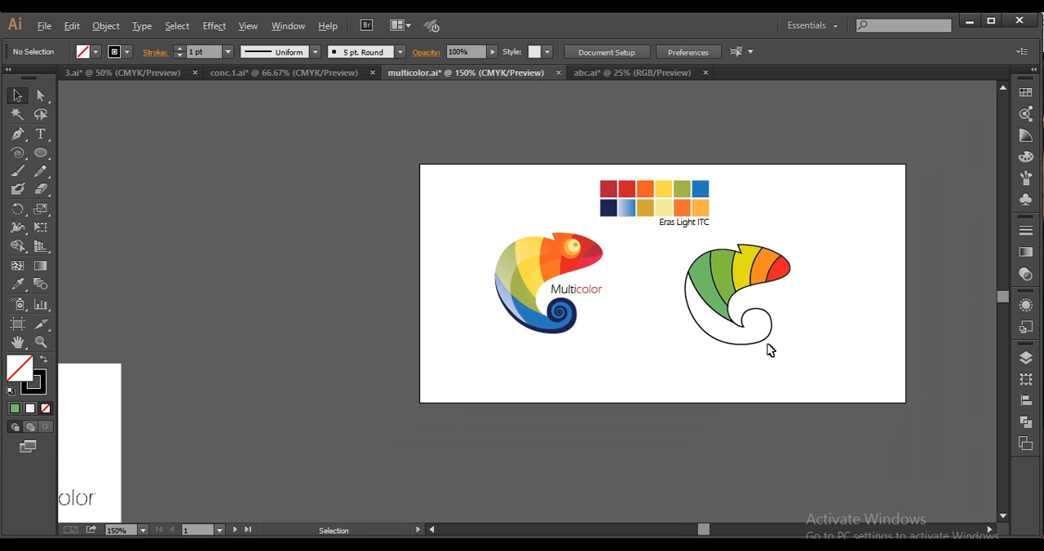
scroll(769, 349, up, 2)
drag(805, 377, 827, 403)
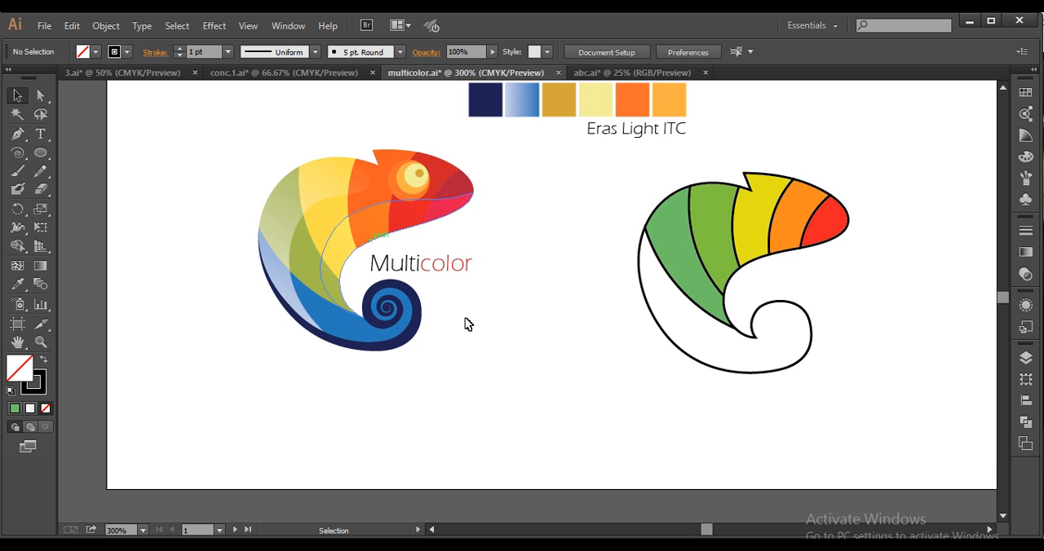
drag(516, 307, 521, 349)
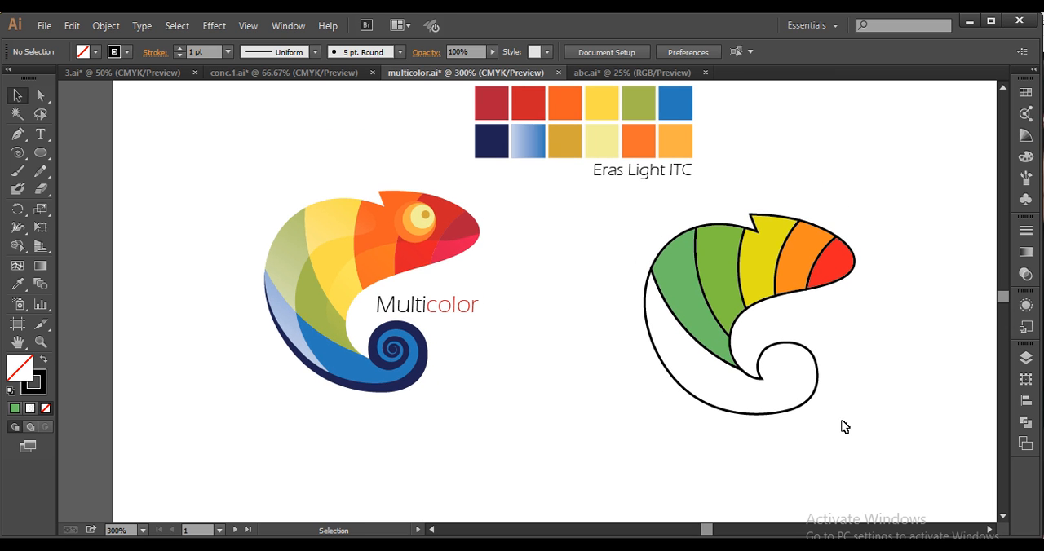
click(833, 271)
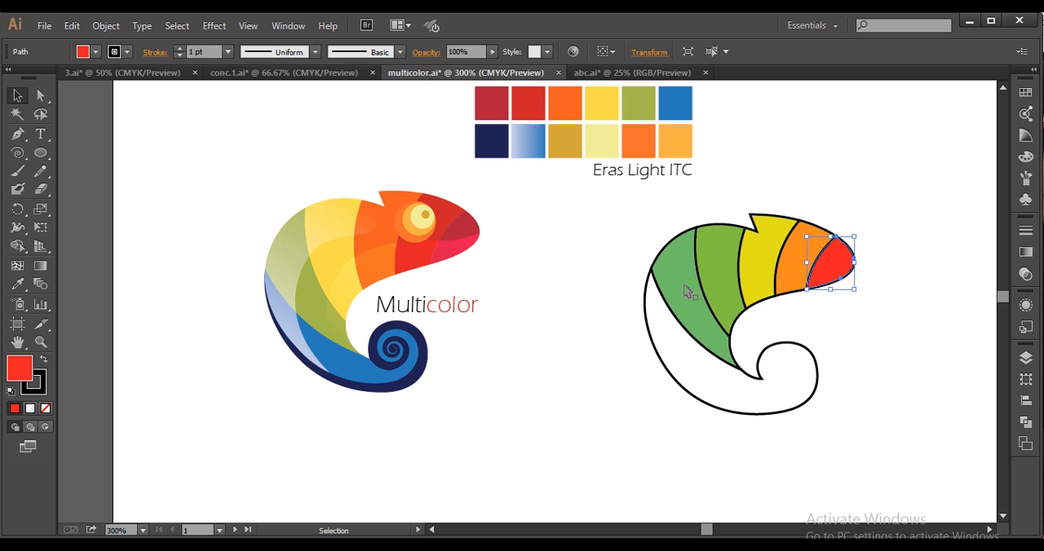
drag(712, 264, 717, 328)
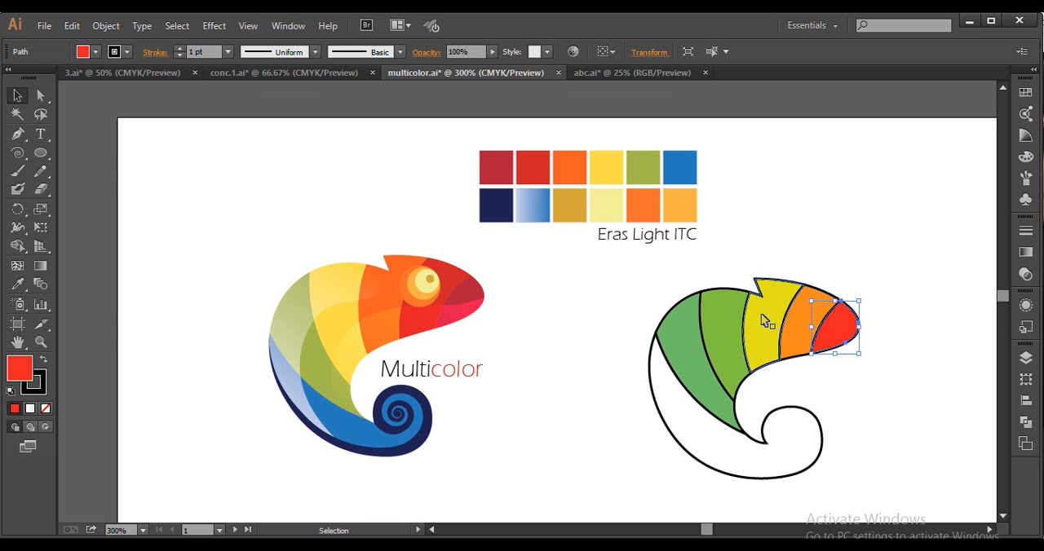
key(i)
click(504, 162)
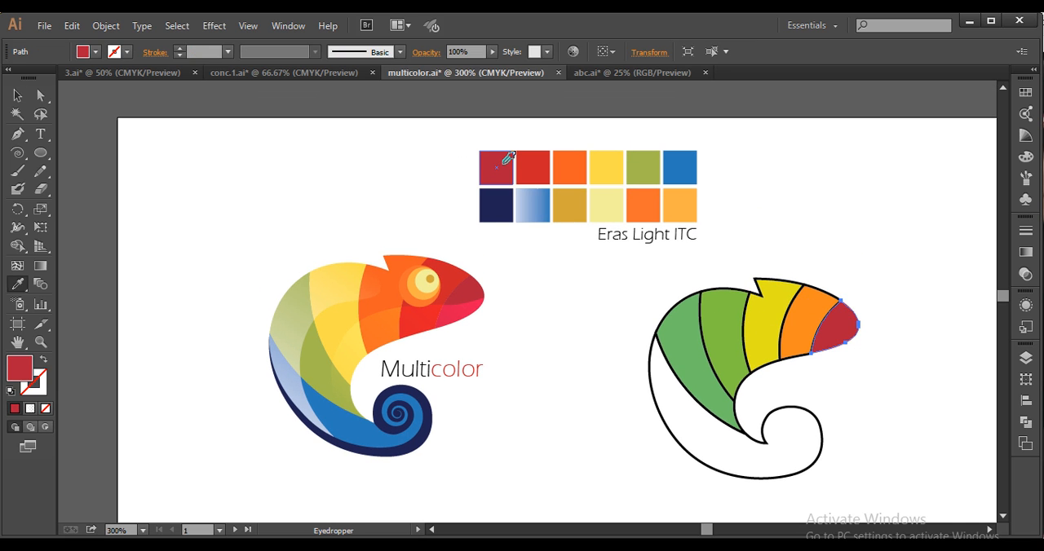
key(v)
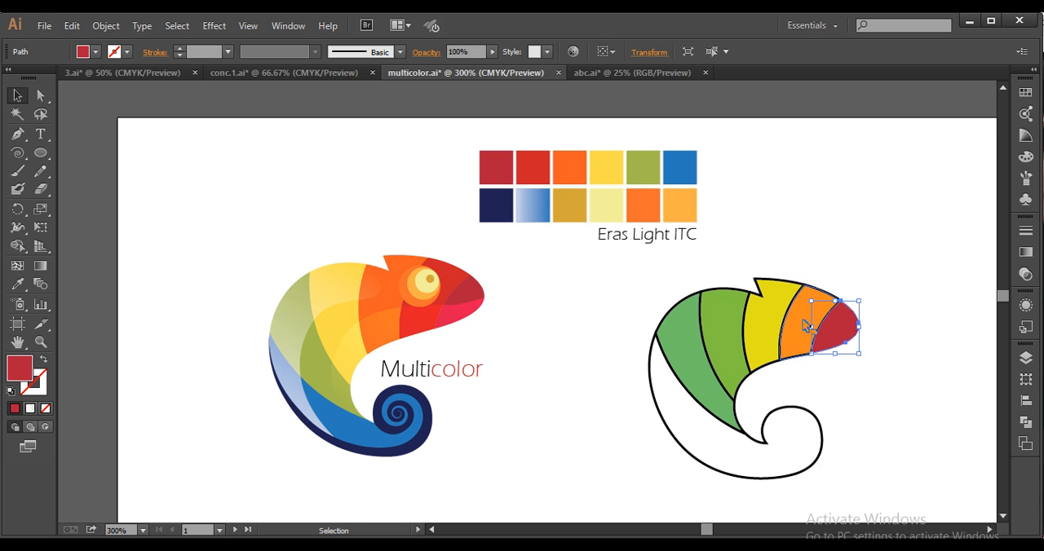
Recolour the band behind the snout with the red palette swatch and the crest band with the orange swatch
click(806, 326)
key(i)
click(532, 168)
key(v)
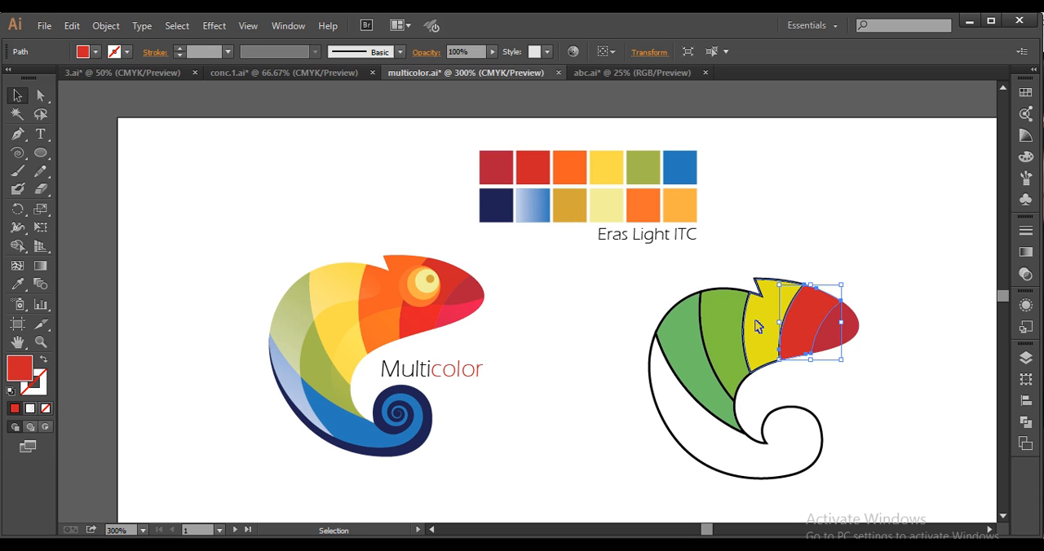
click(757, 326)
key(i)
click(570, 168)
key(v)
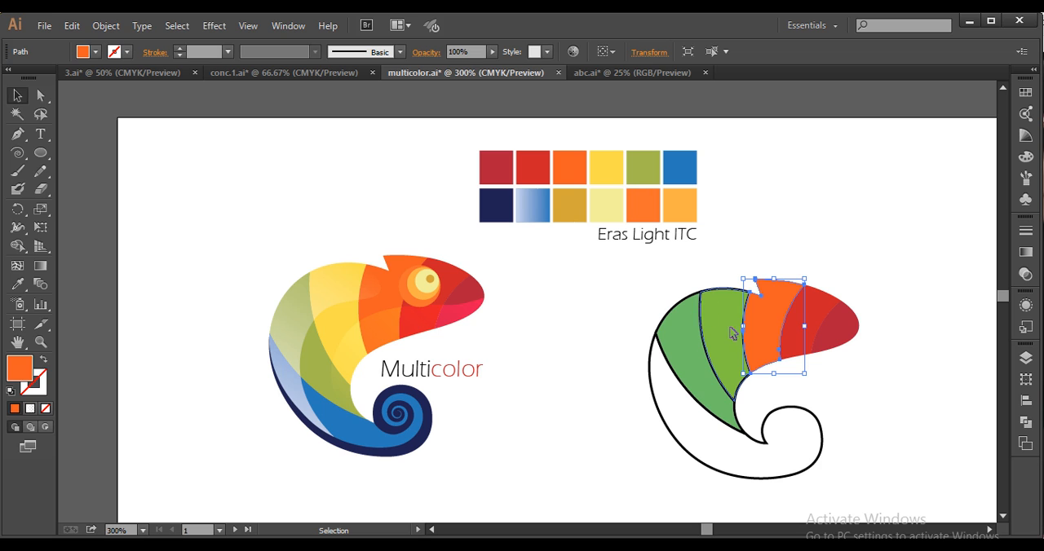
Recolour the band behind the crest with the yellow palette swatch and the rearmost back band with the olive green swatch
click(731, 333)
key(i)
click(608, 174)
key(v)
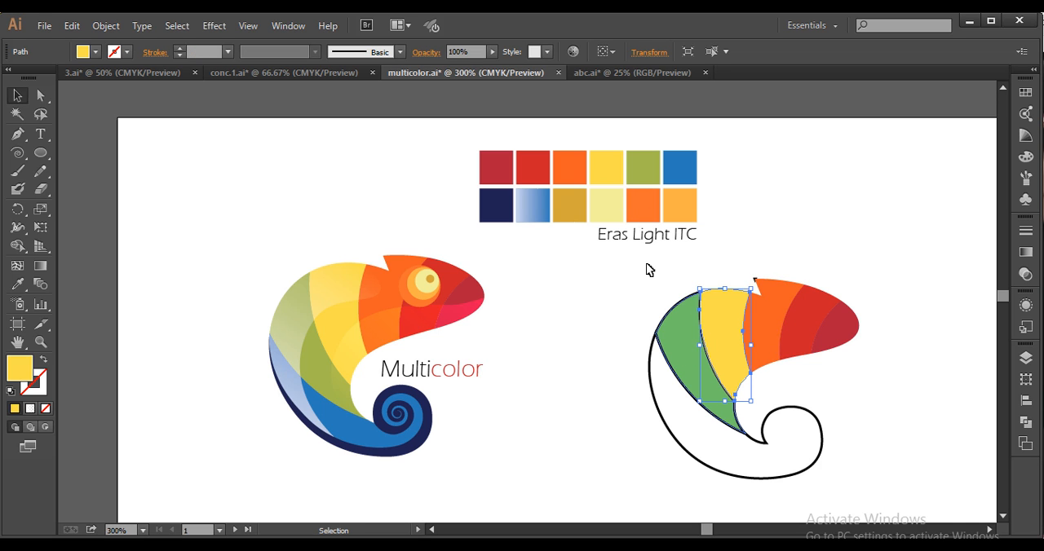
click(676, 334)
key(i)
click(643, 167)
key(v)
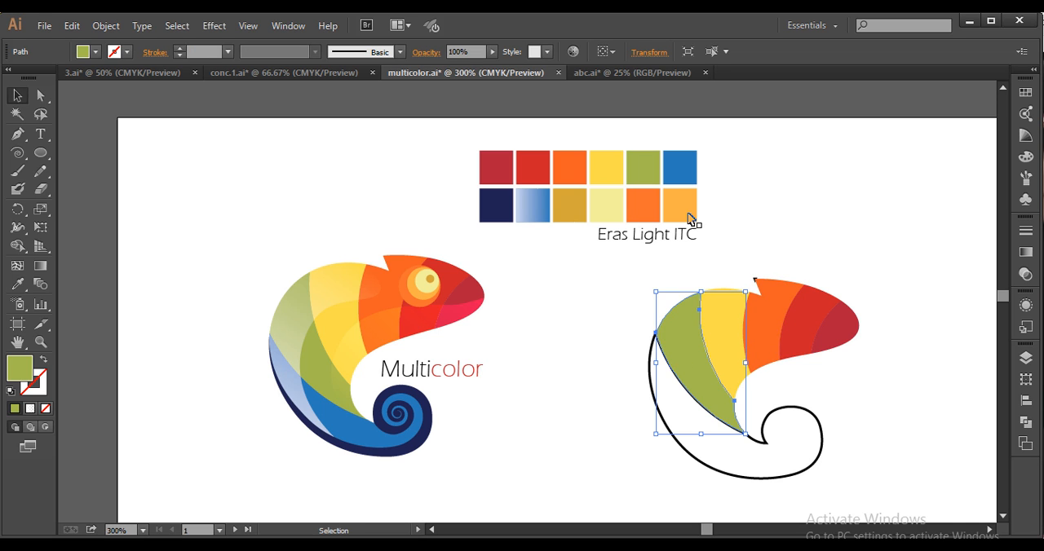
Select the unfilled tail region, try the blue palette swatch on it, and recolour it with the dark navy swatch
click(792, 476)
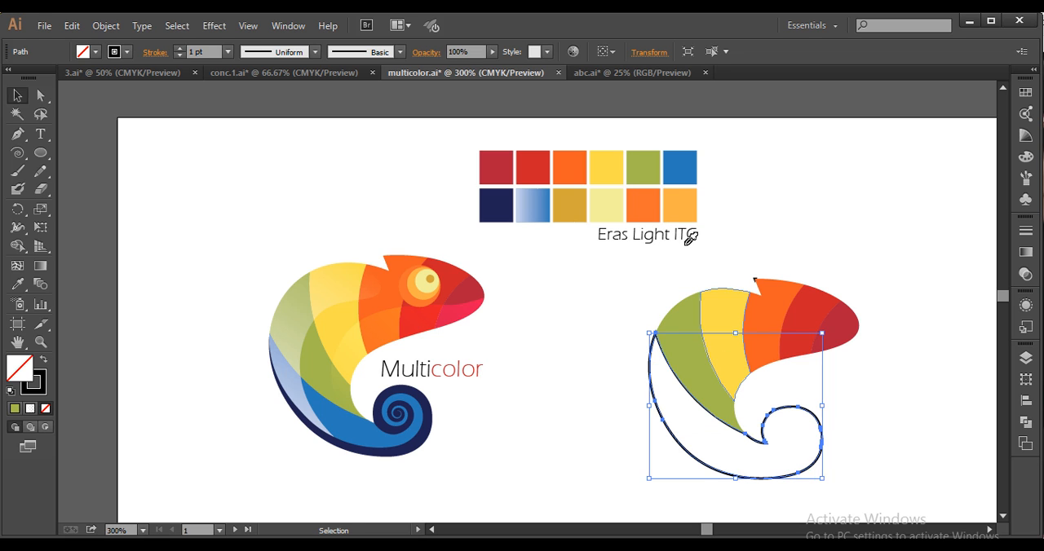
key(i)
click(677, 168)
click(17, 95)
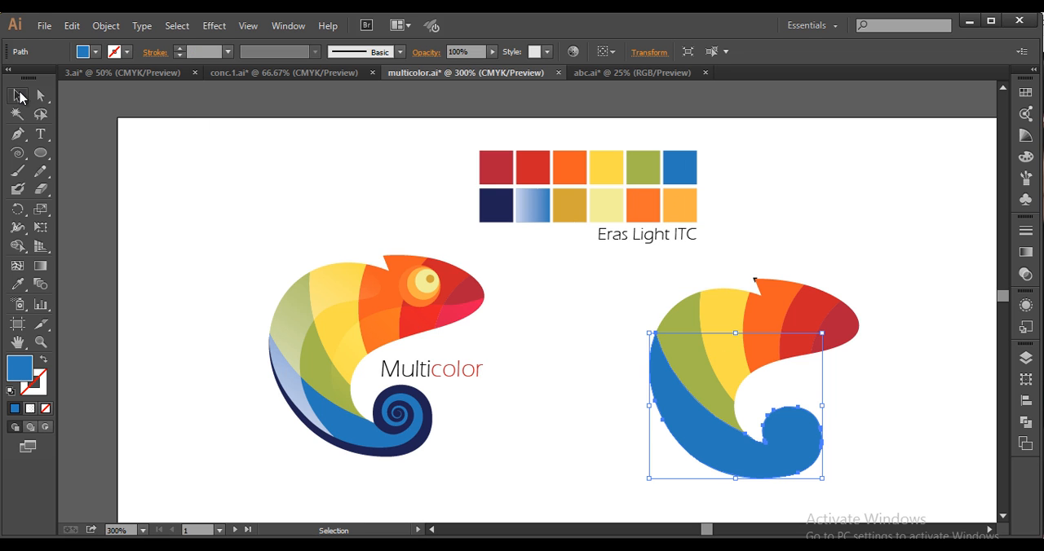
key(i)
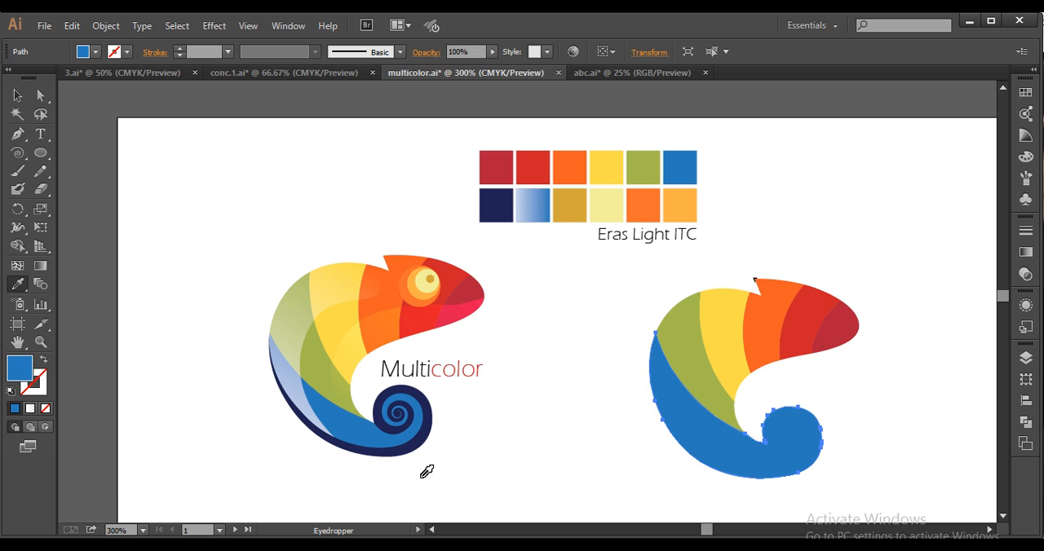
click(495, 207)
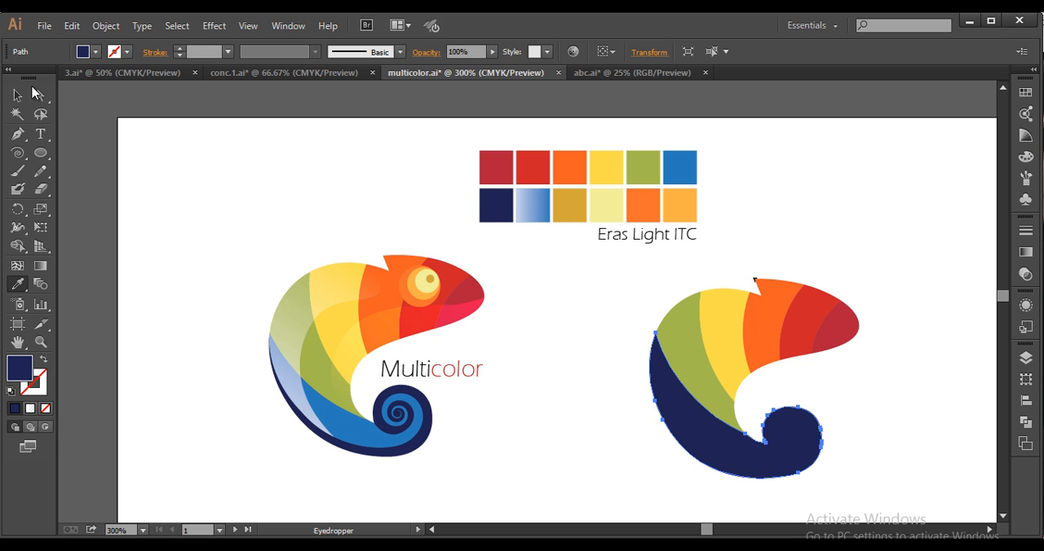
click(17, 96)
click(564, 313)
Delete the tiny leftover black fragment at the tip of the chameleon's crest
scroll(737, 261, up, 4)
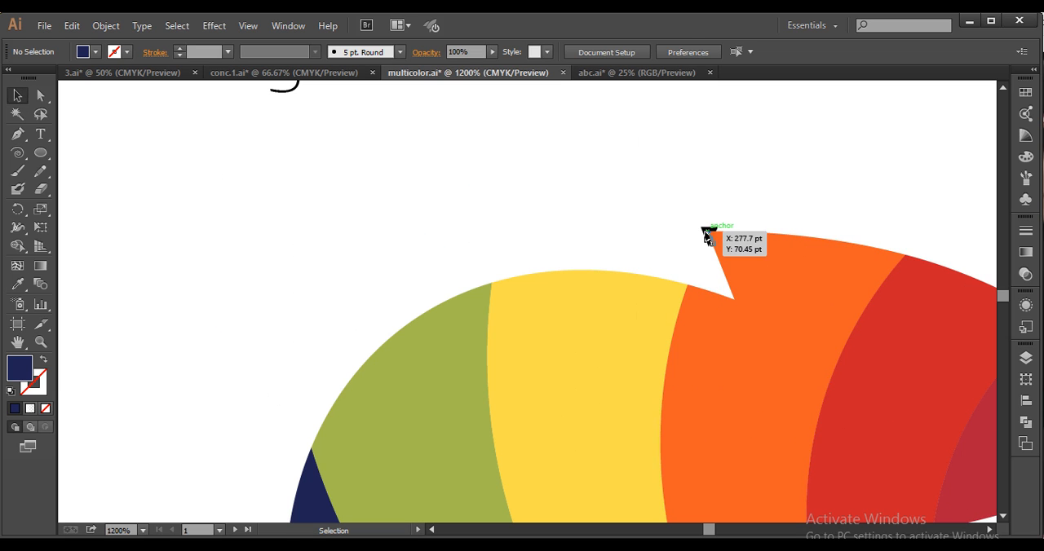
click(706, 236)
click(715, 268)
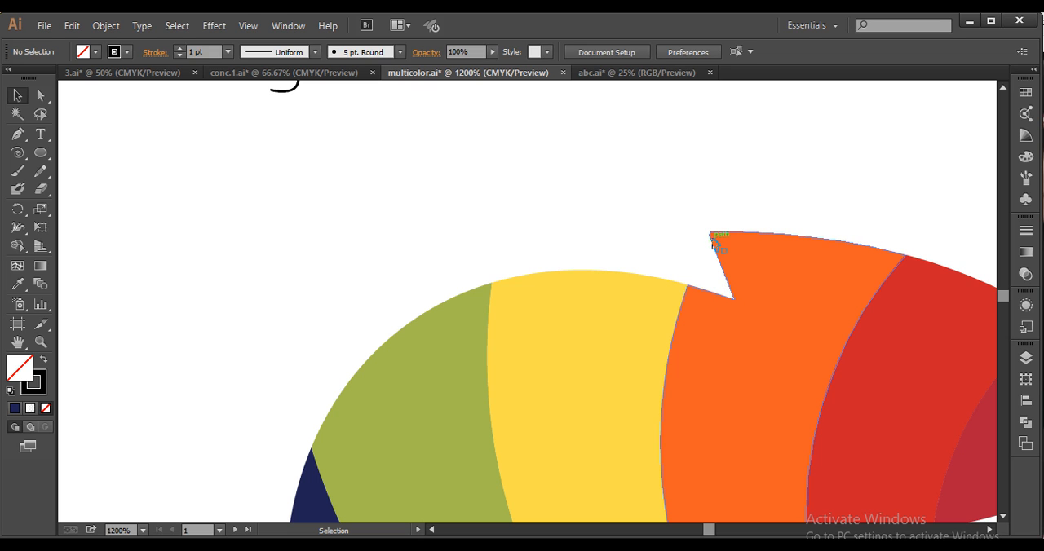
Select the orange crest band and remove the extra anchor point beside its tip with the Pen tool
click(713, 240)
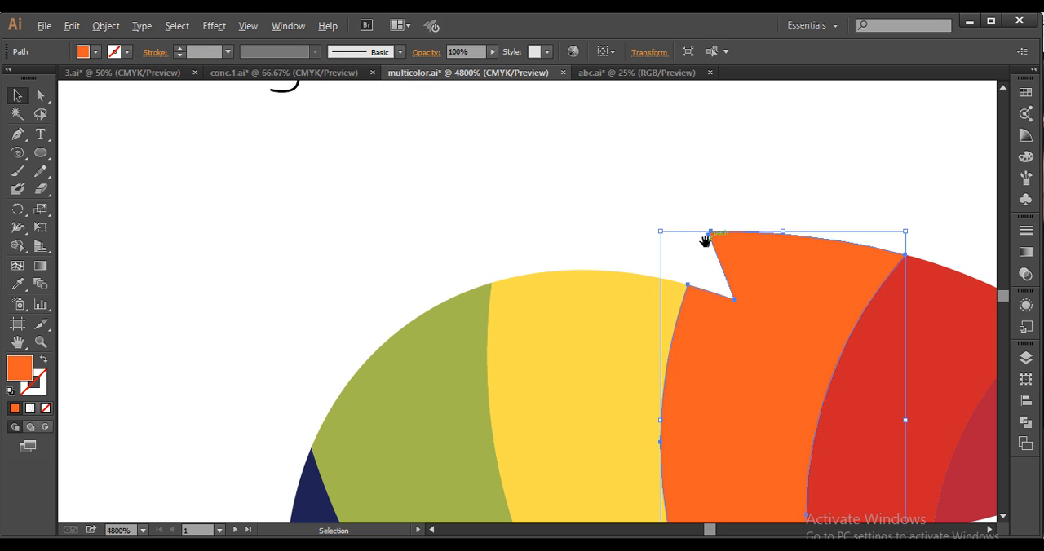
scroll(709, 236, up, 4)
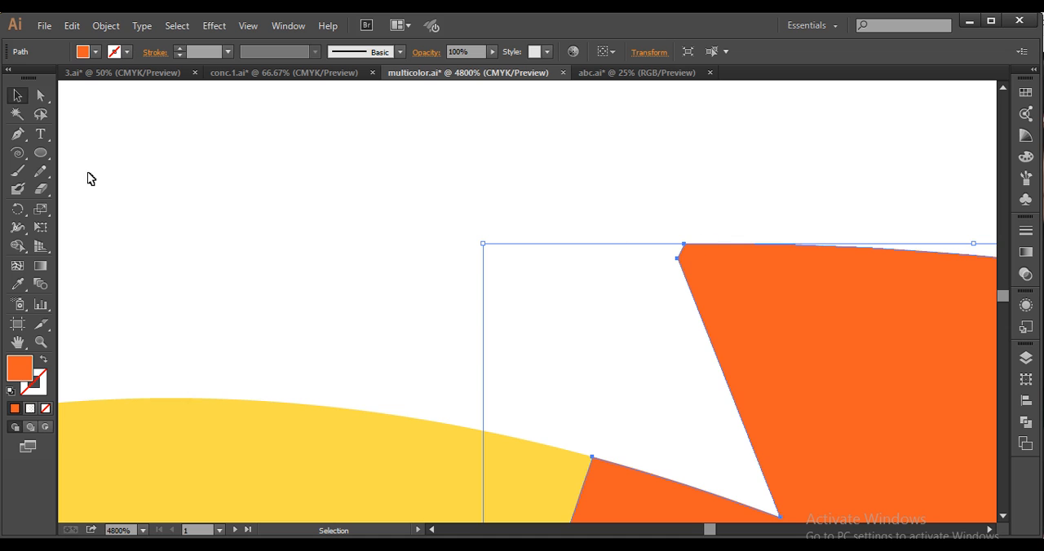
click(17, 134)
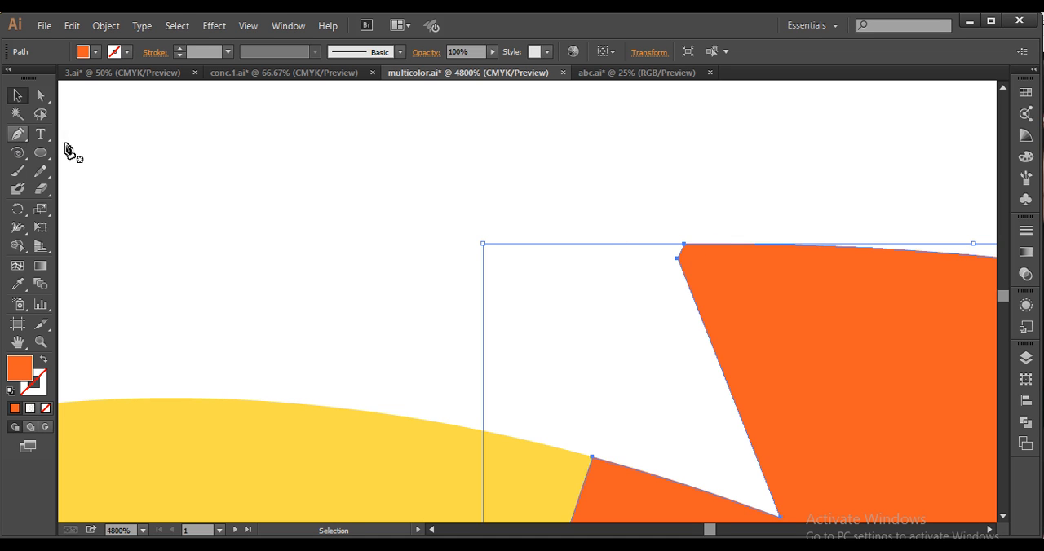
click(677, 259)
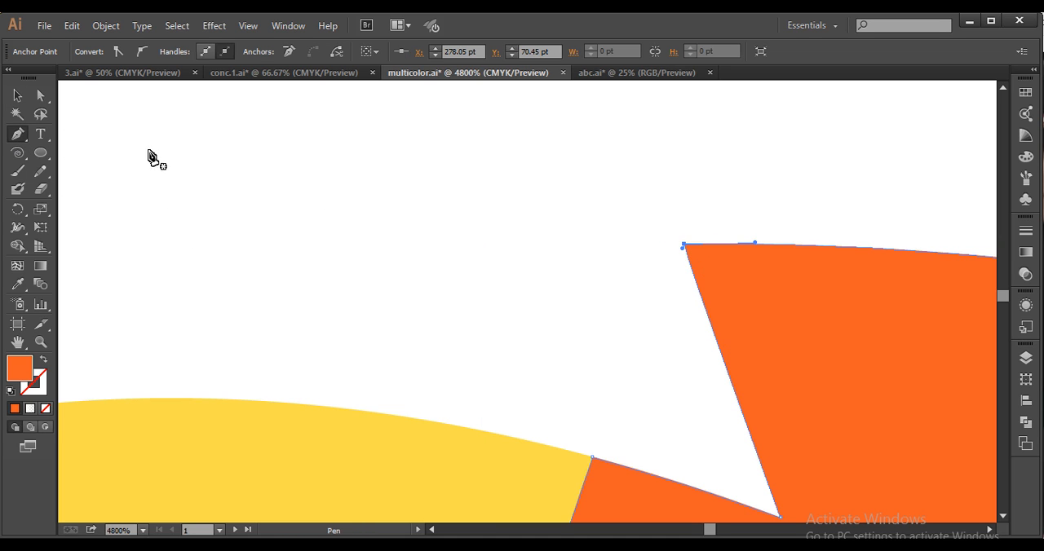
Pull the crest tip's anchor handle outward with Direct Selection to curve the back edge of the crest
click(40, 95)
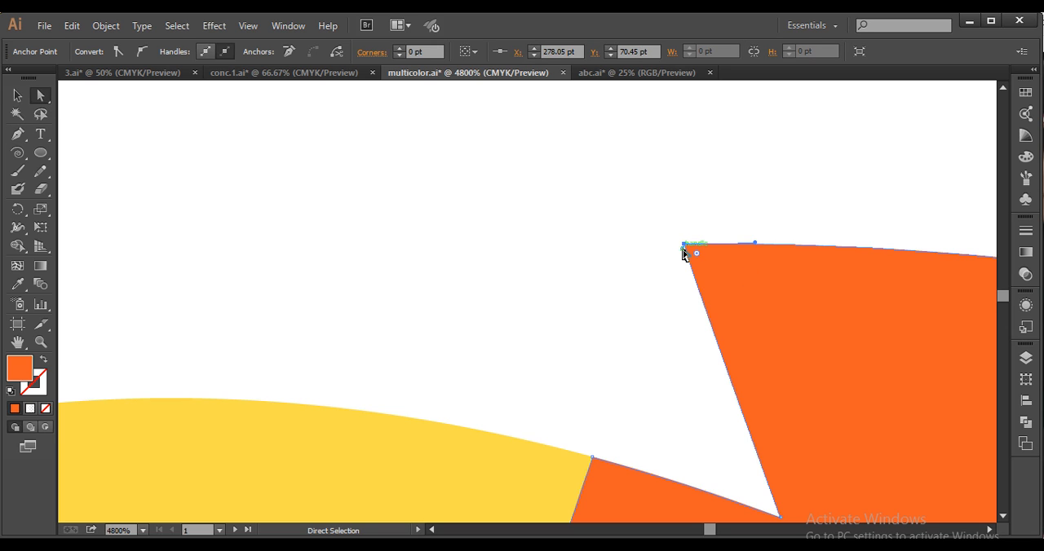
drag(683, 251, 646, 244)
click(763, 216)
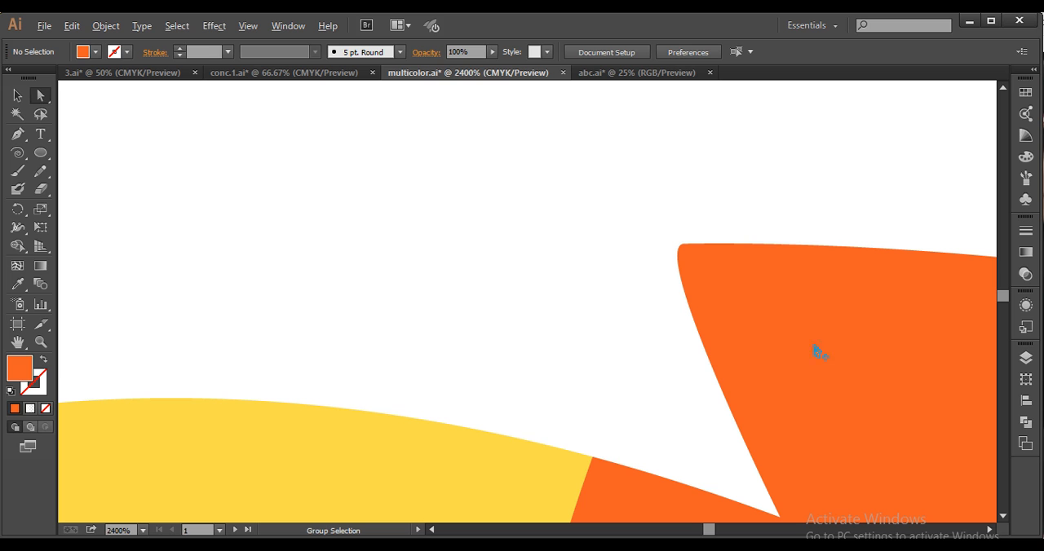
Compare the reference logo's tail spiral with the plain navy tail and activate the Spiral tool
scroll(838, 400, down, 7)
drag(840, 406, 715, 383)
scroll(737, 381, up, 1)
scroll(707, 384, up, 1)
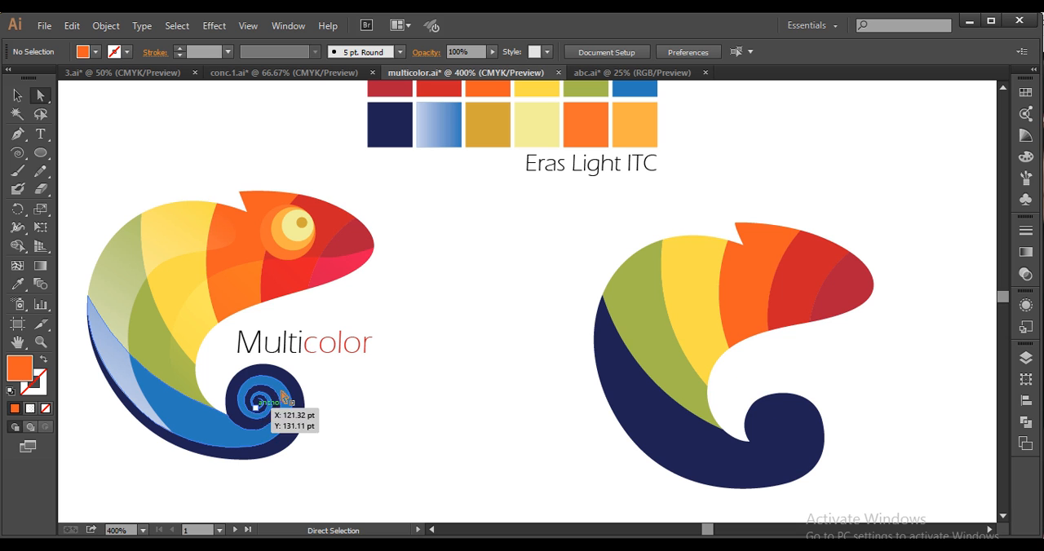
key(space)
drag(597, 330, 551, 268)
drag(743, 376, 732, 361)
scroll(742, 376, up, 1)
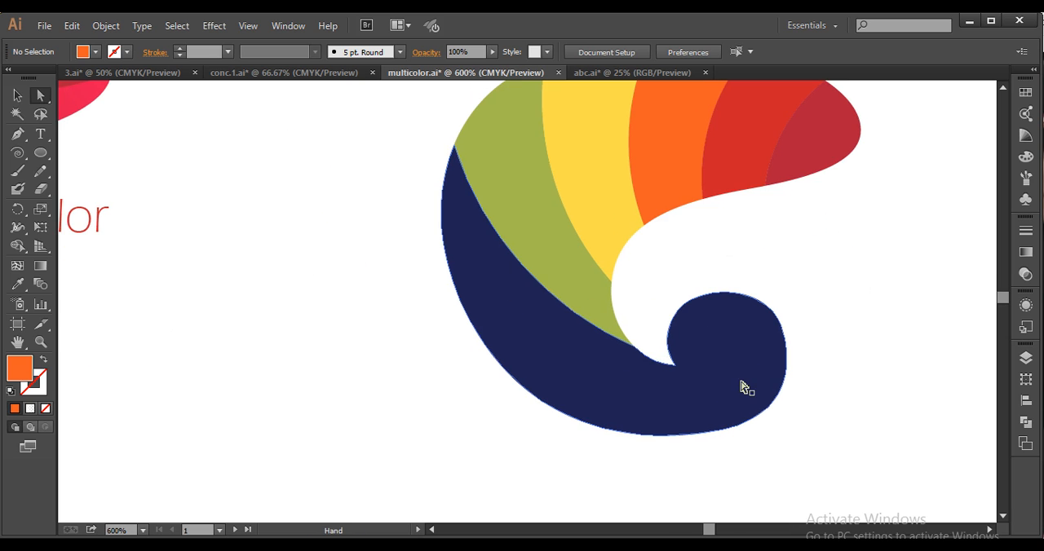
click(20, 155)
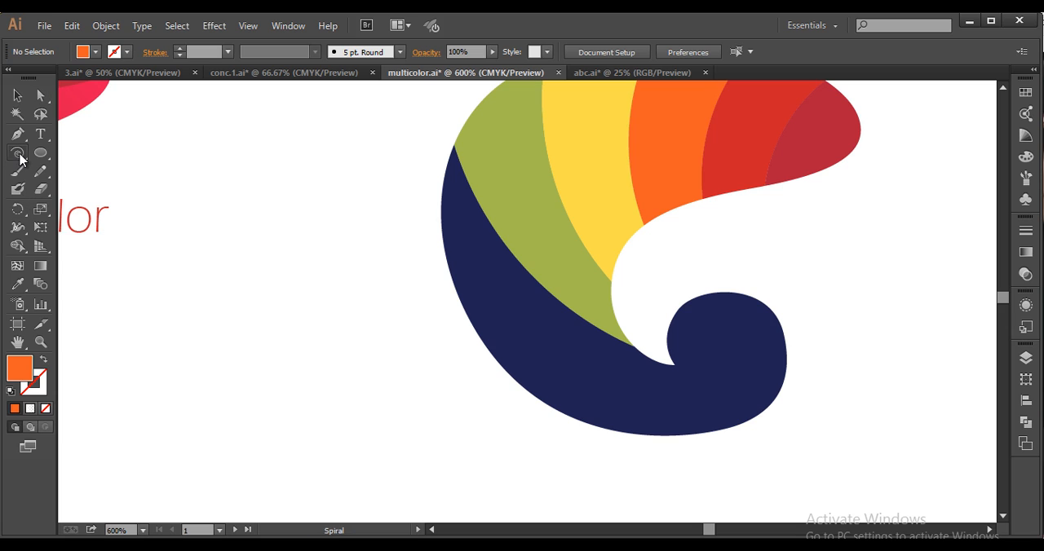
click(326, 243)
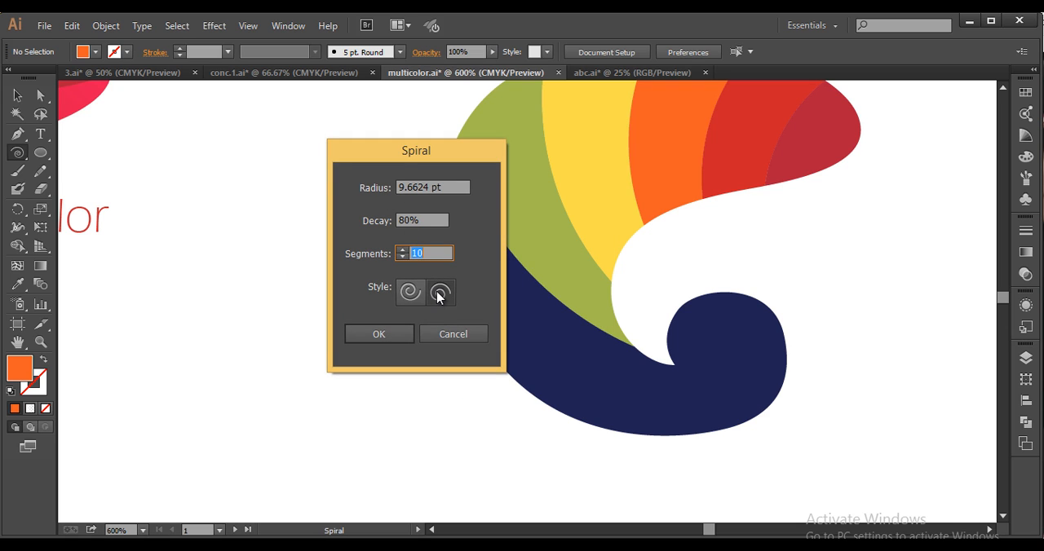
click(440, 297)
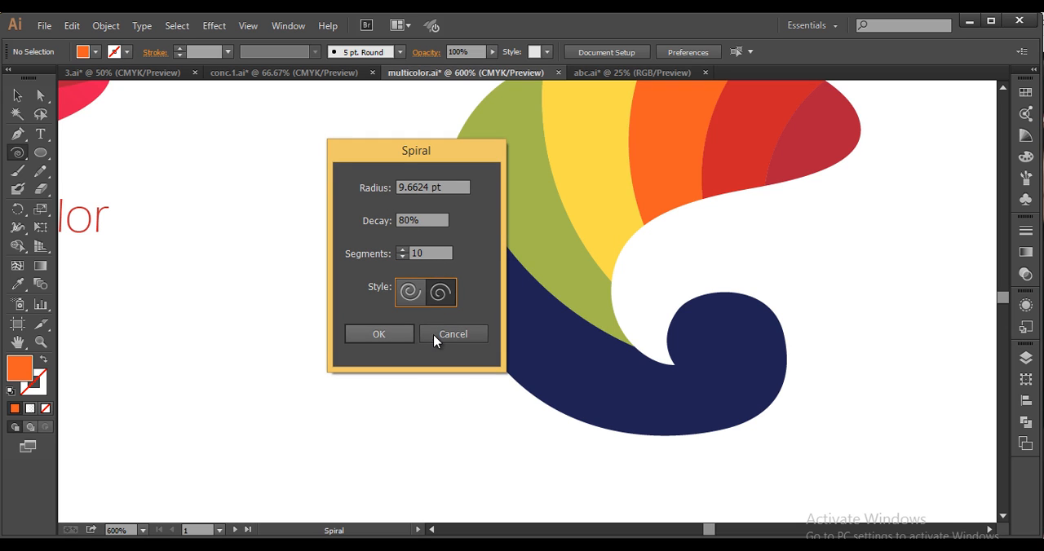
click(461, 329)
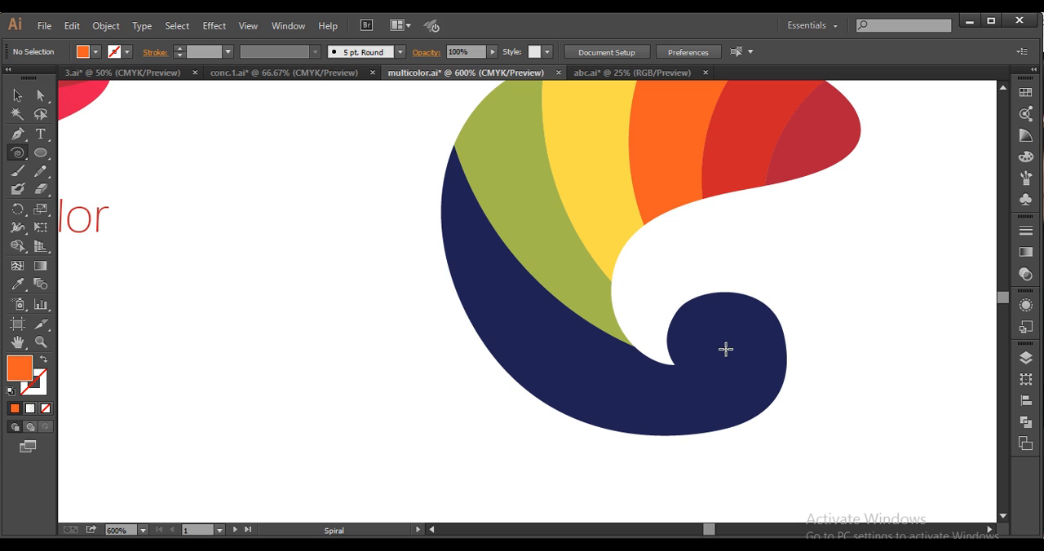
drag(720, 346, 732, 400)
key(ctrl+z)
Draw an unfilled, orange-stroked spiral about 14 by 18 pt in the tail curl and extend its outer end with the Pen tool to the green band
click(44, 362)
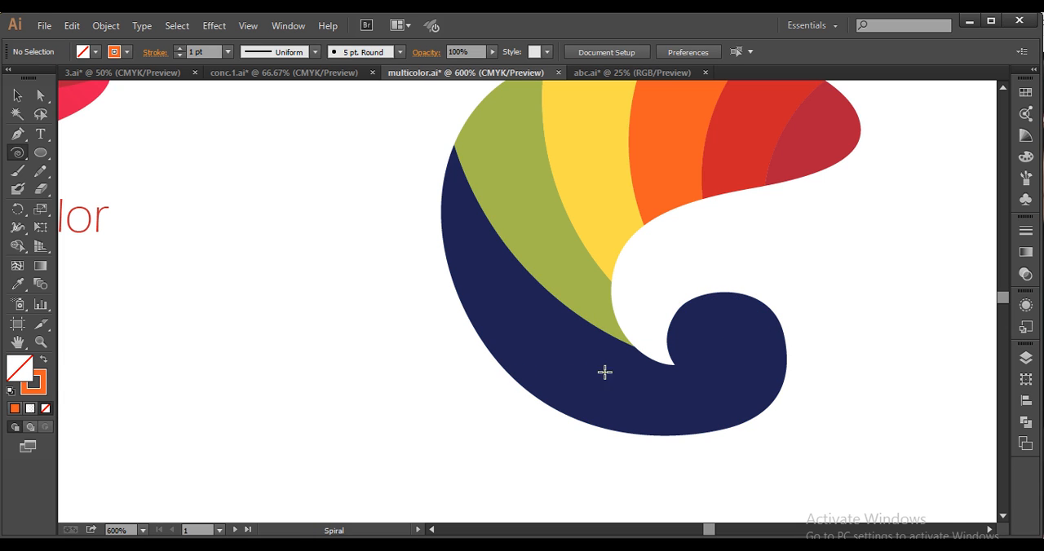
drag(719, 346, 718, 395)
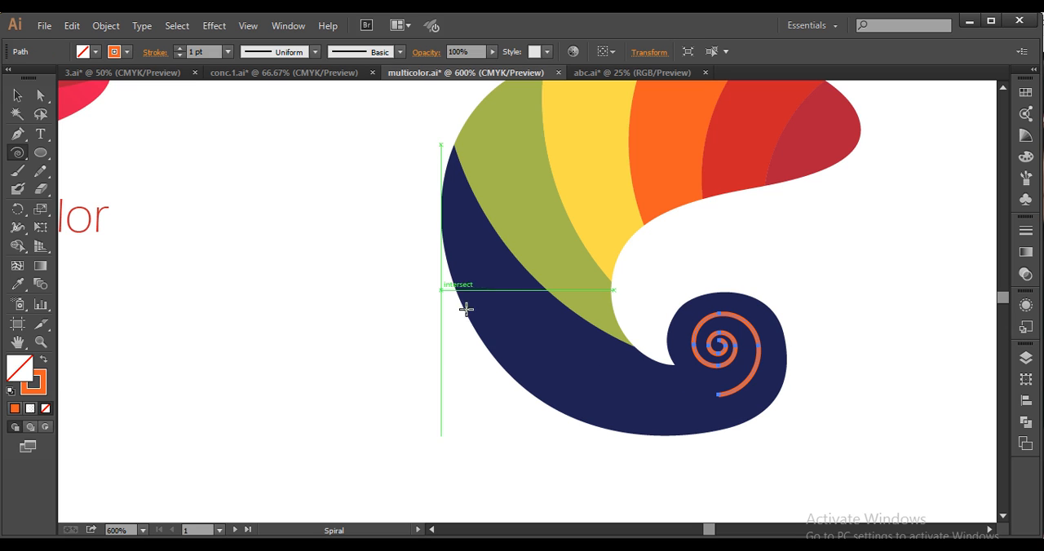
click(18, 134)
scroll(716, 404, up, 1)
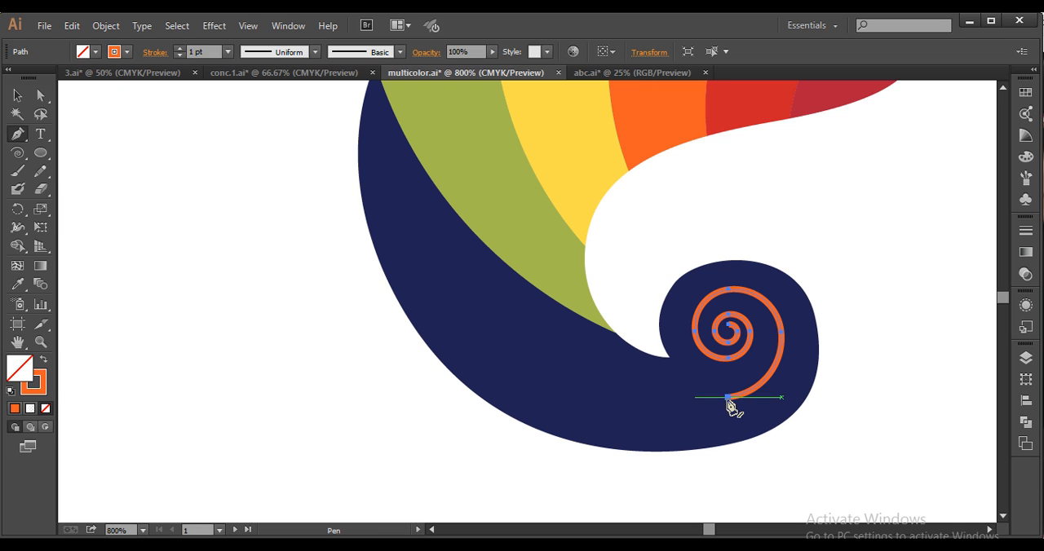
click(728, 398)
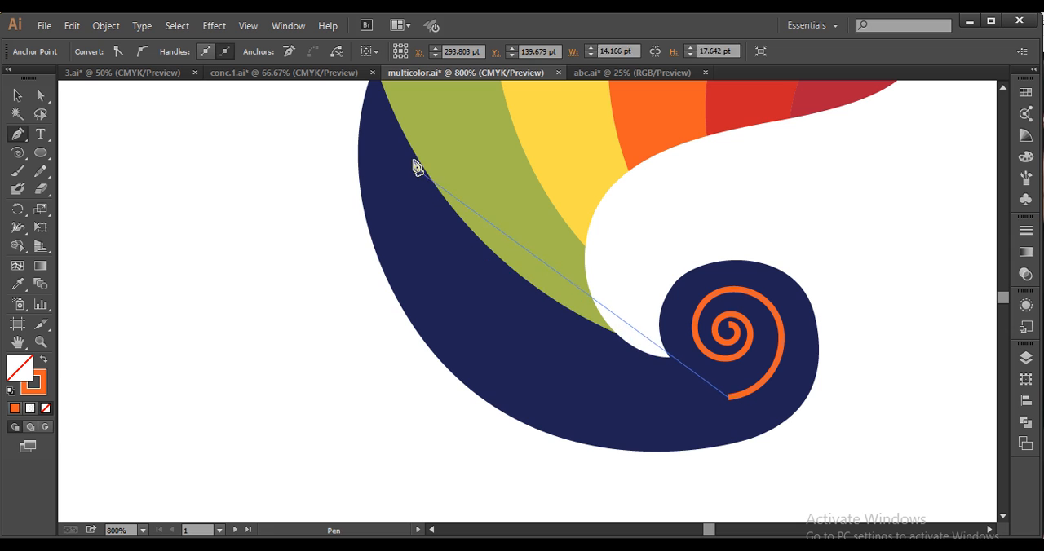
mouse_move(413, 151)
mouse_down()
mouse_move(384, 105)
mouse_move(398, 144)
mouse_up()
scroll(473, 291, down, 3)
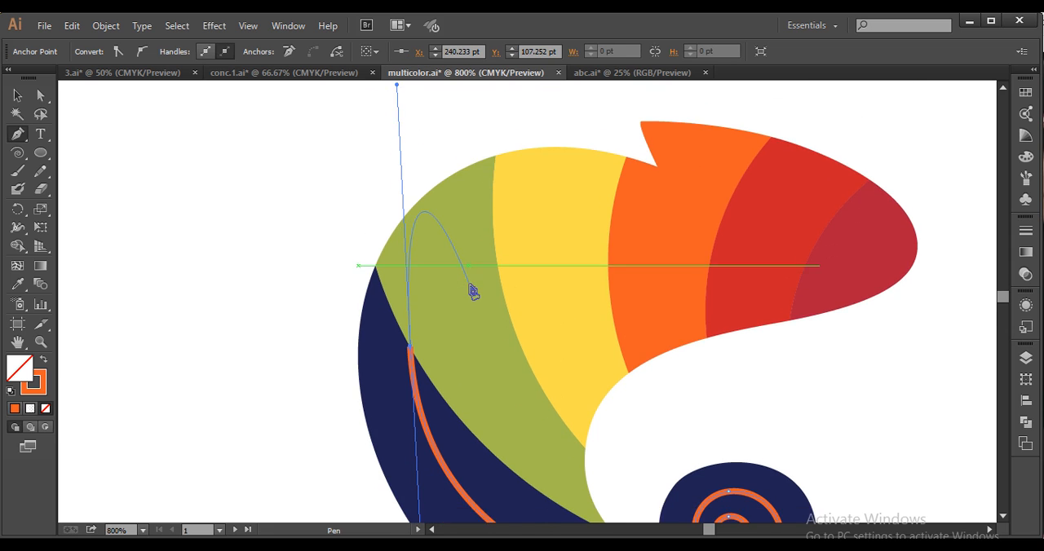
scroll(472, 291, down, 1)
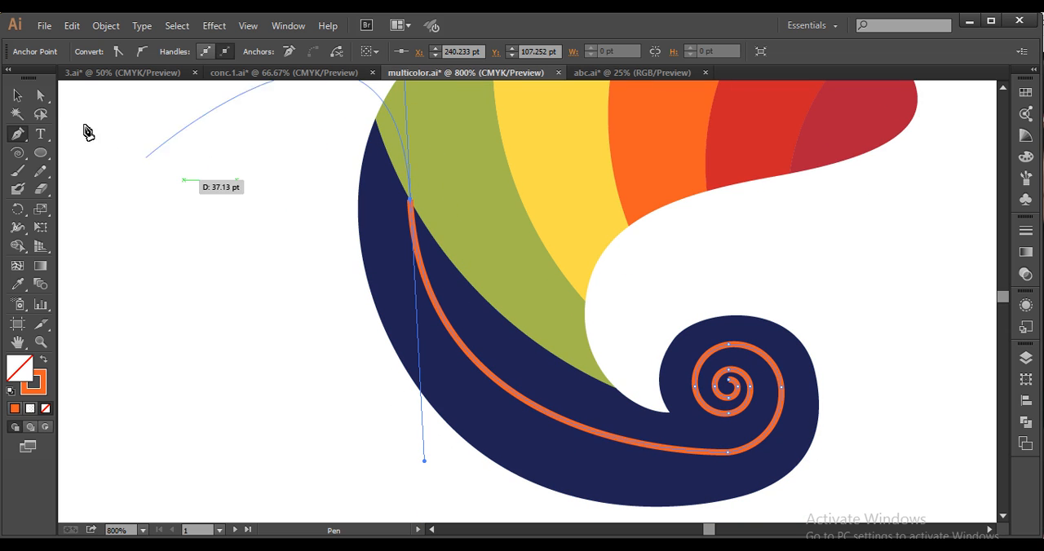
Tilt the direction handle at the spiral path's upper end with Direct Selection to reshape its curve along the tail
click(40, 96)
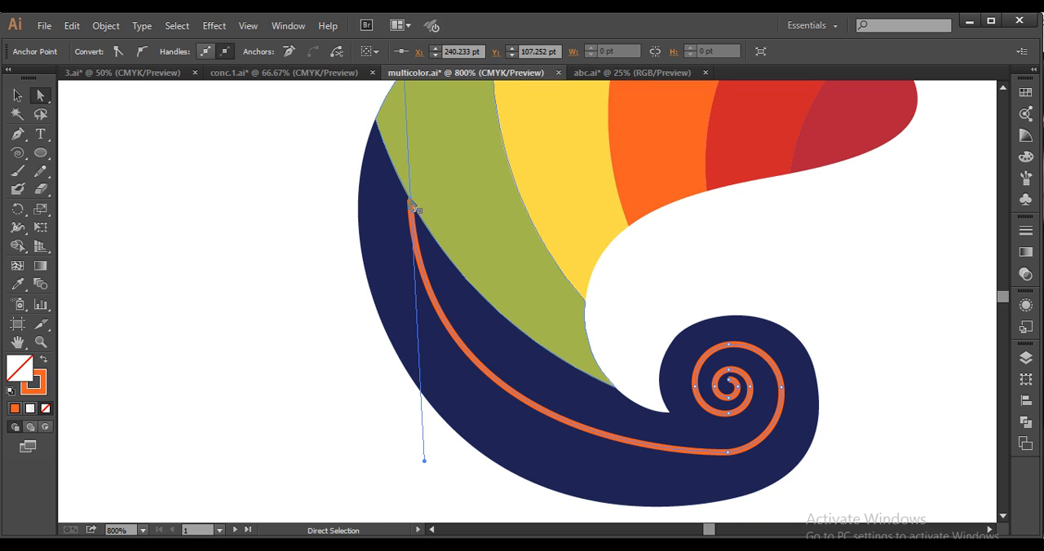
alt+scroll(490, 326, down, 2)
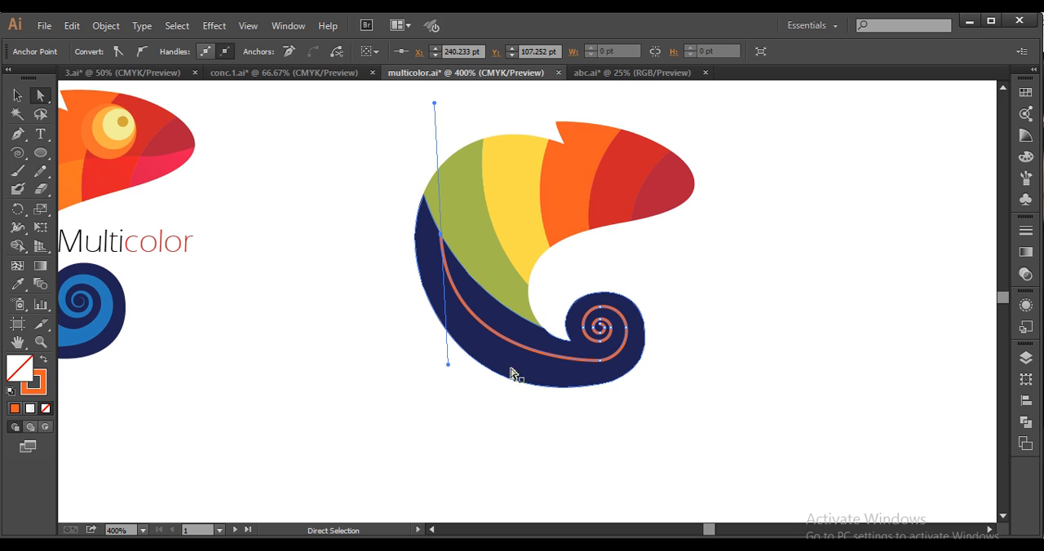
drag(447, 367, 461, 389)
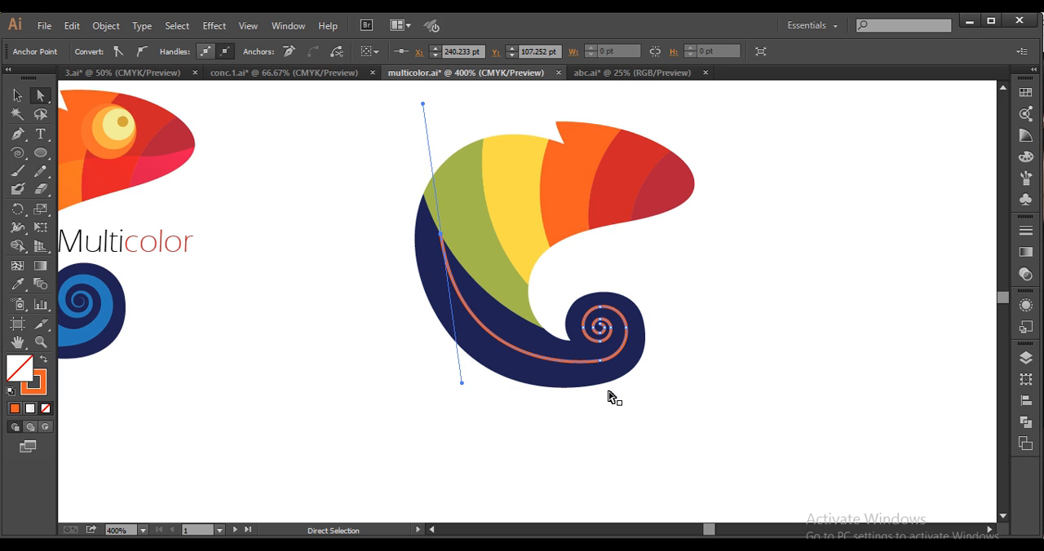
click(613, 396)
key(ctrl+plus)
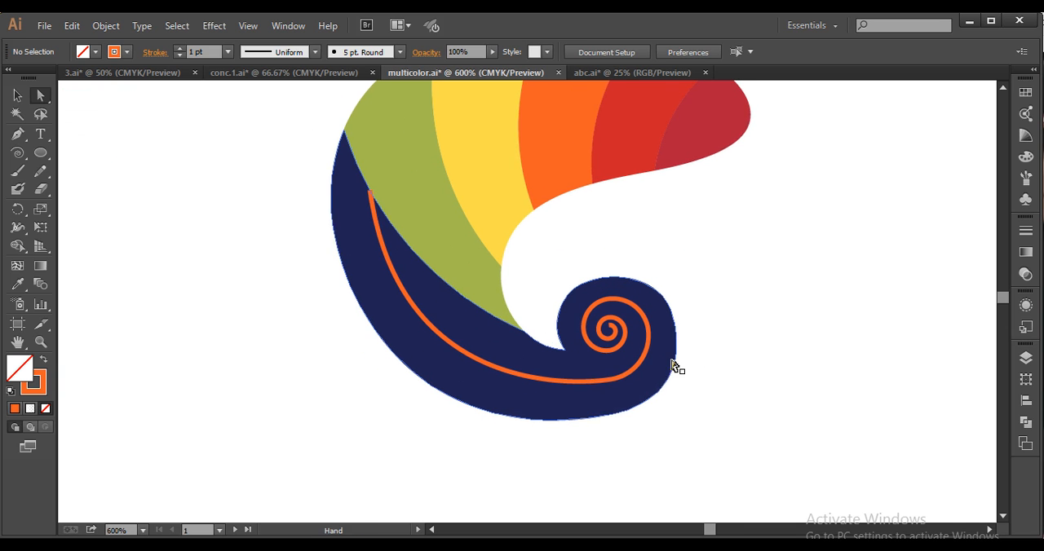
Select the whole spiral path, apply the triangular tapered width profile to its stroke, and flip the profile along the path
click(629, 338)
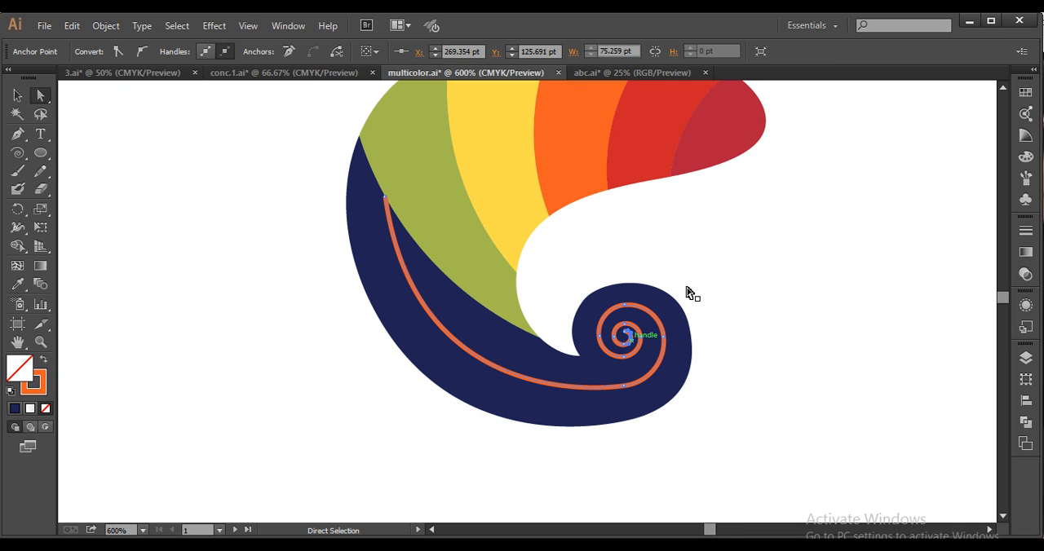
click(19, 98)
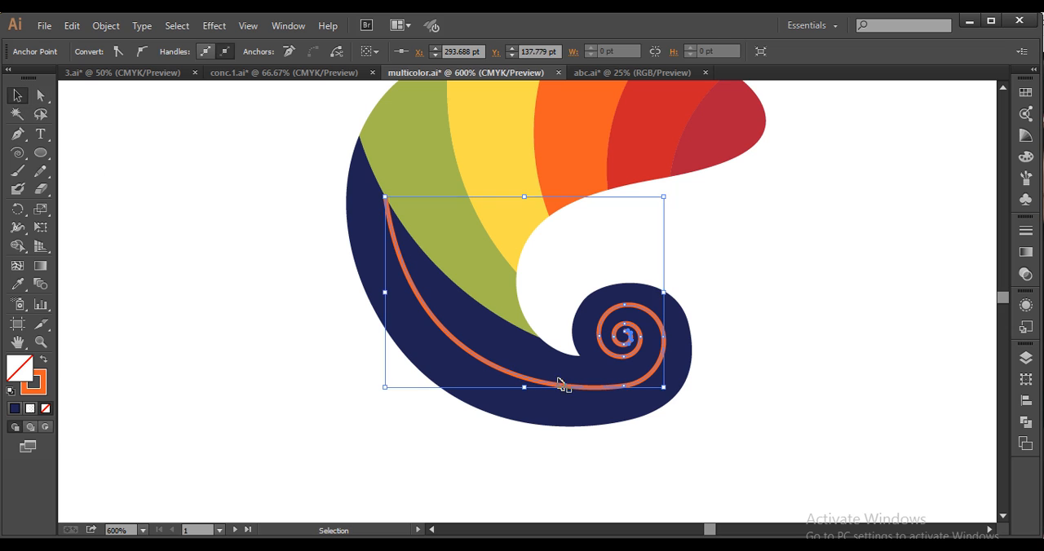
click(624, 369)
click(624, 356)
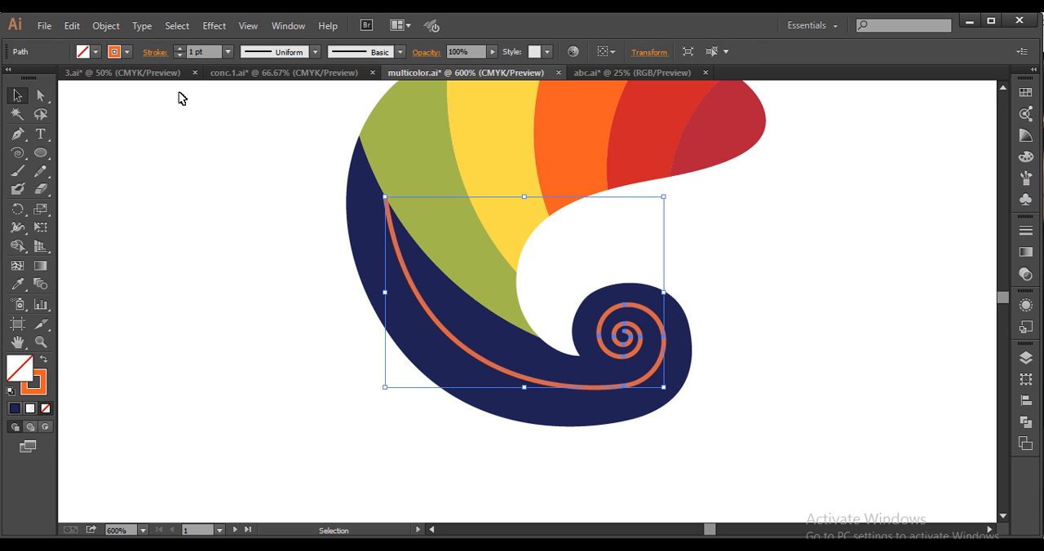
click(156, 53)
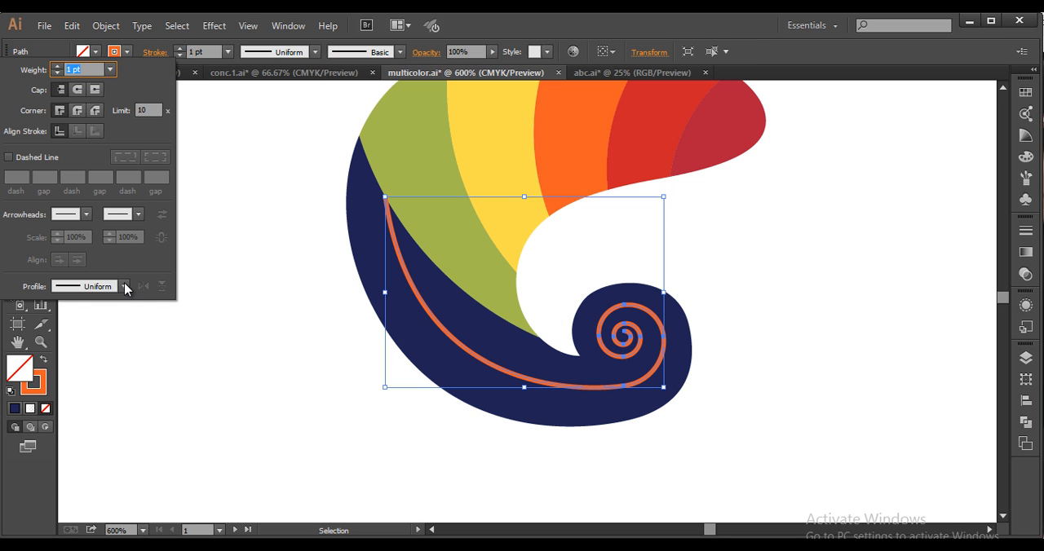
click(125, 286)
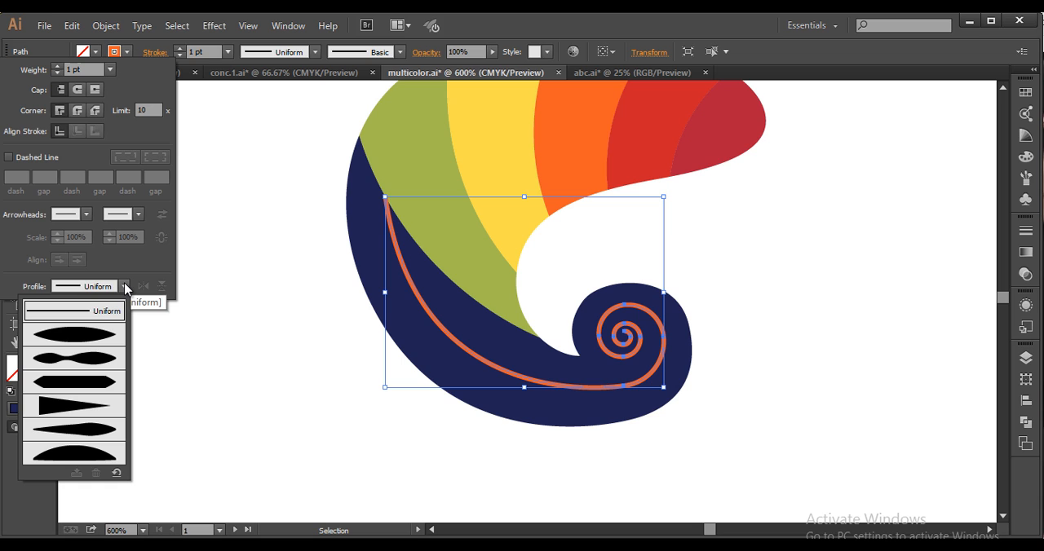
click(84, 404)
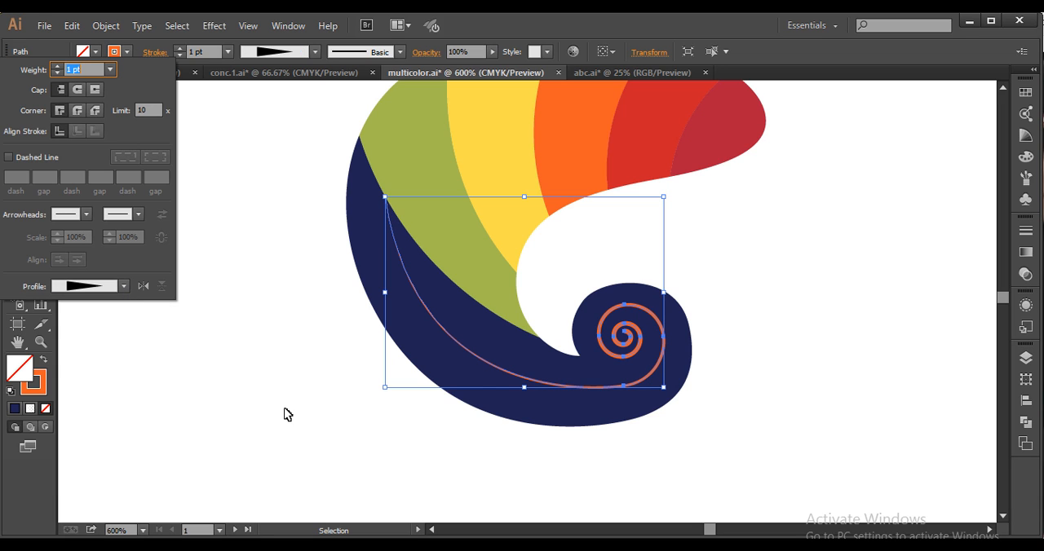
click(143, 287)
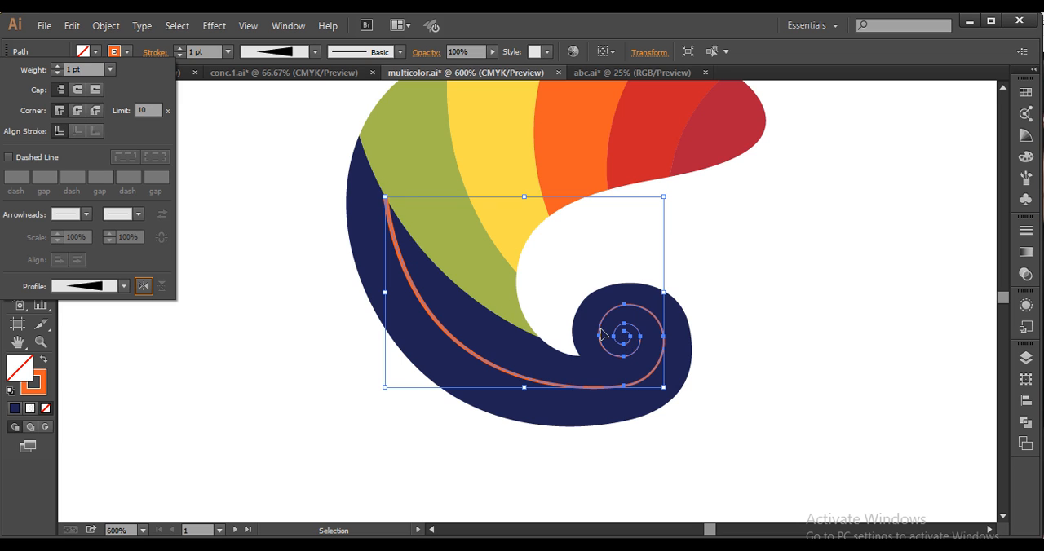
Set the tapered spiral's stroke weight to 10 pt and deselect it
click(194, 52)
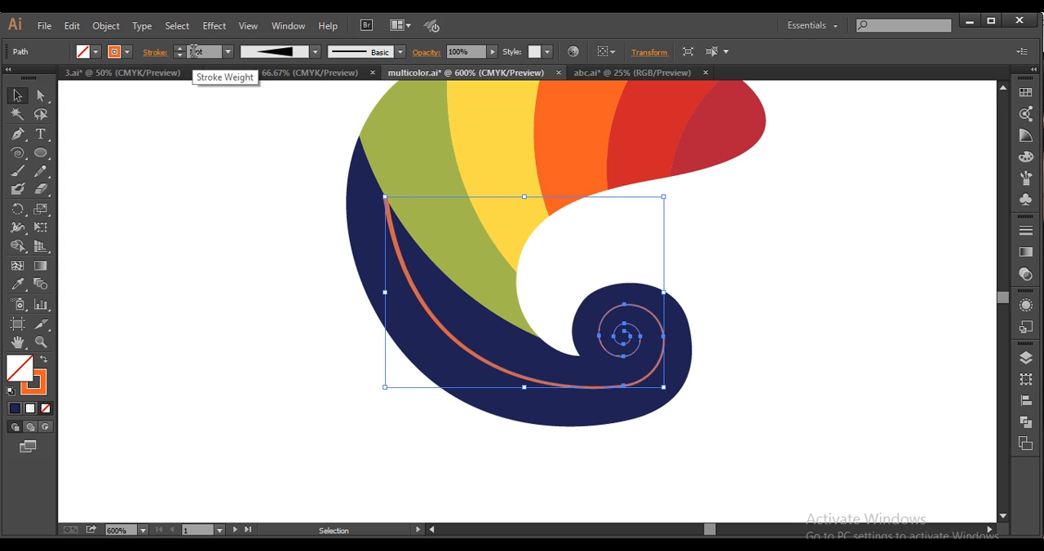
scroll(194, 52, up, 9)
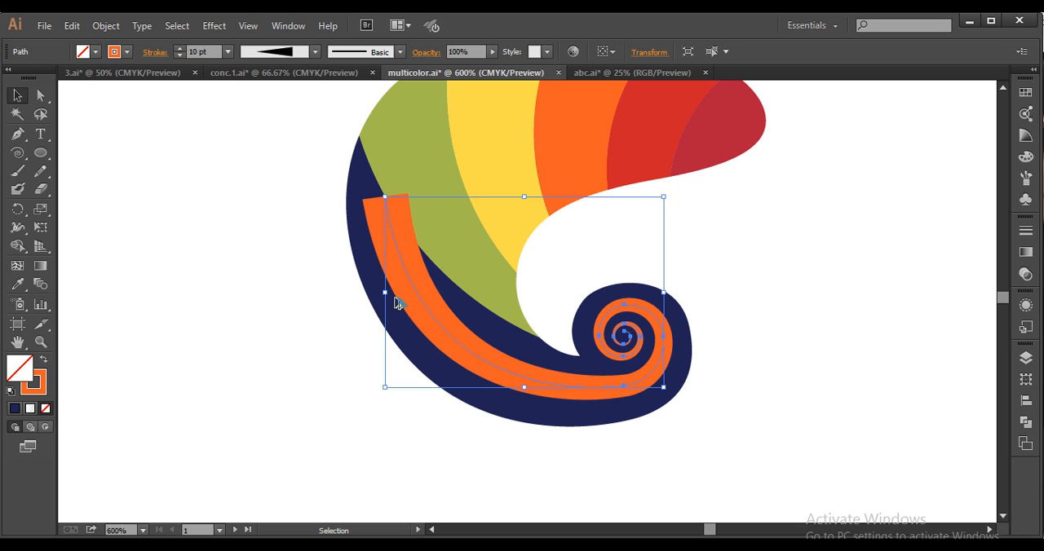
scroll(423, 372, down, 2)
drag(422, 375, 517, 377)
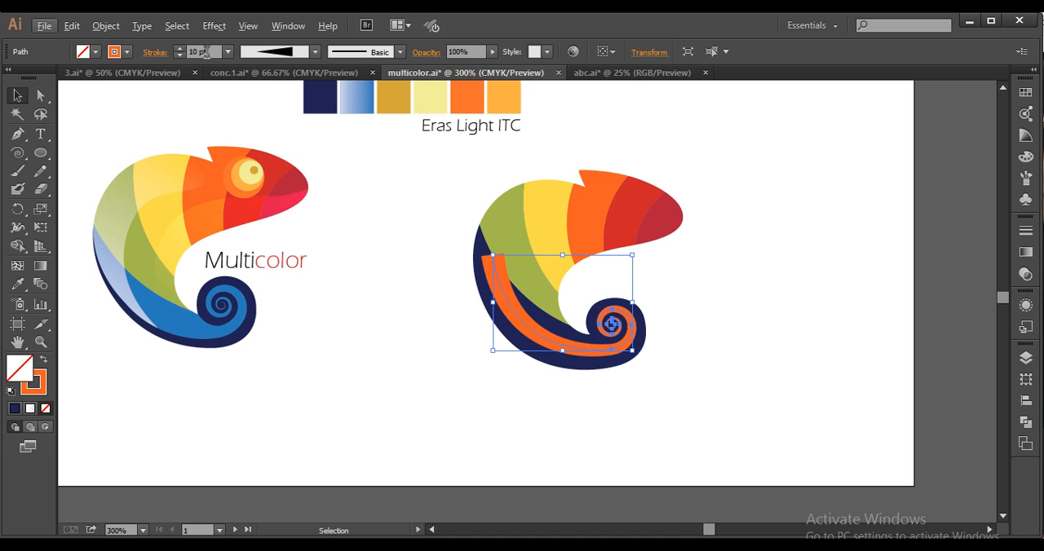
click(667, 359)
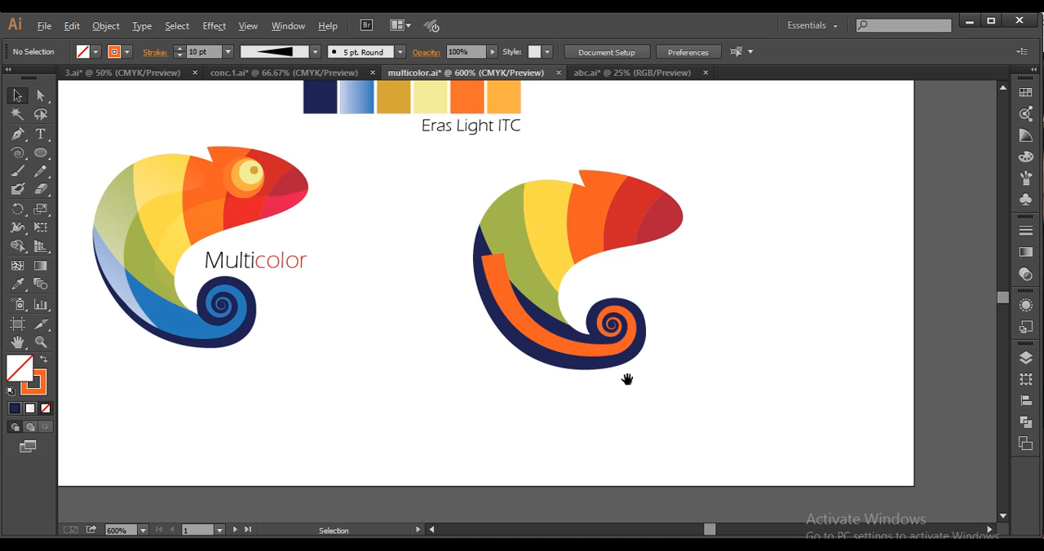
Compare the thickened orange spiral's shape and width with the blue tail spiral in the reference logo
scroll(626, 379, up, 2)
drag(627, 379, 666, 379)
click(634, 344)
scroll(600, 377, down, 2)
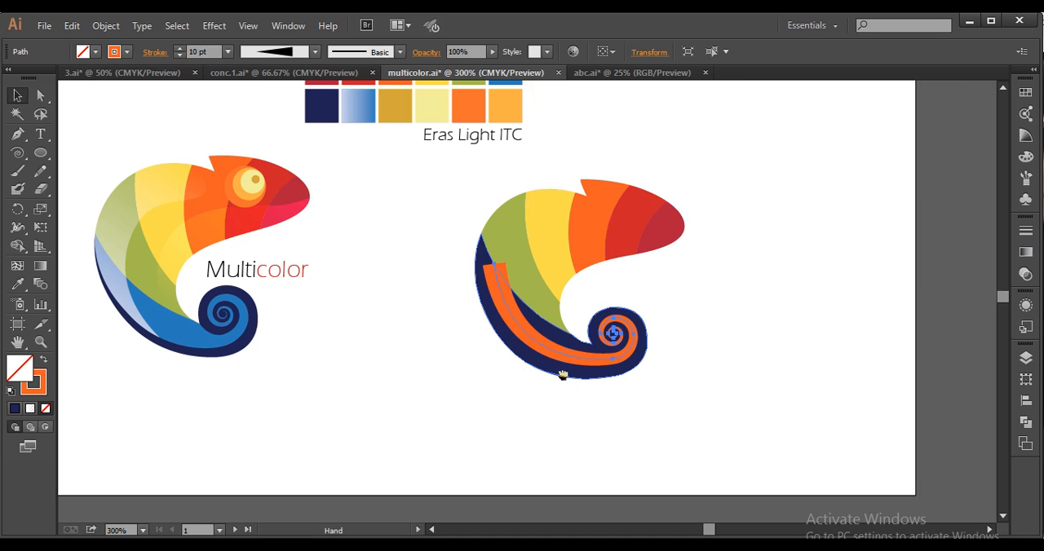
scroll(607, 375, up, 1)
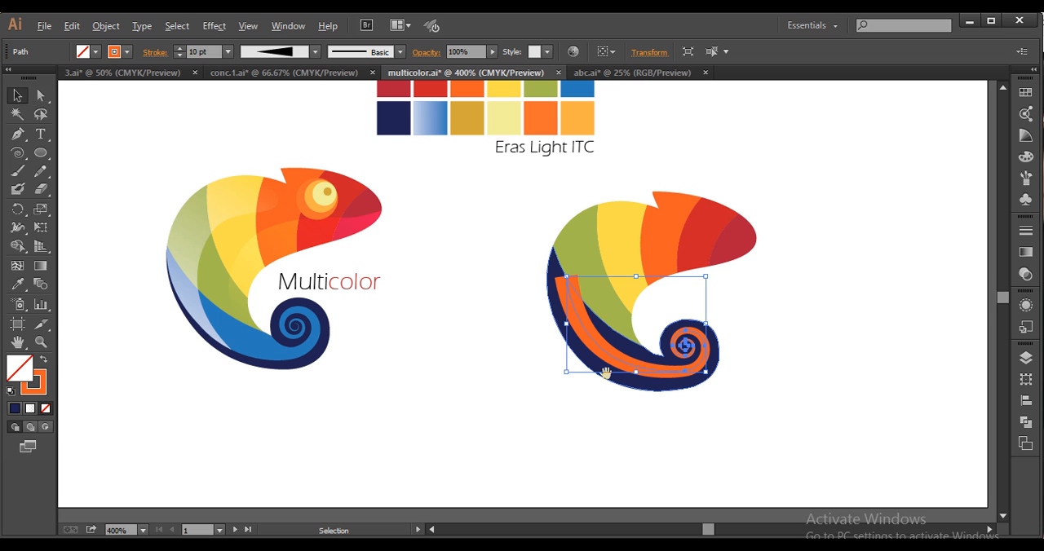
drag(607, 372, 650, 389)
drag(249, 366, 322, 383)
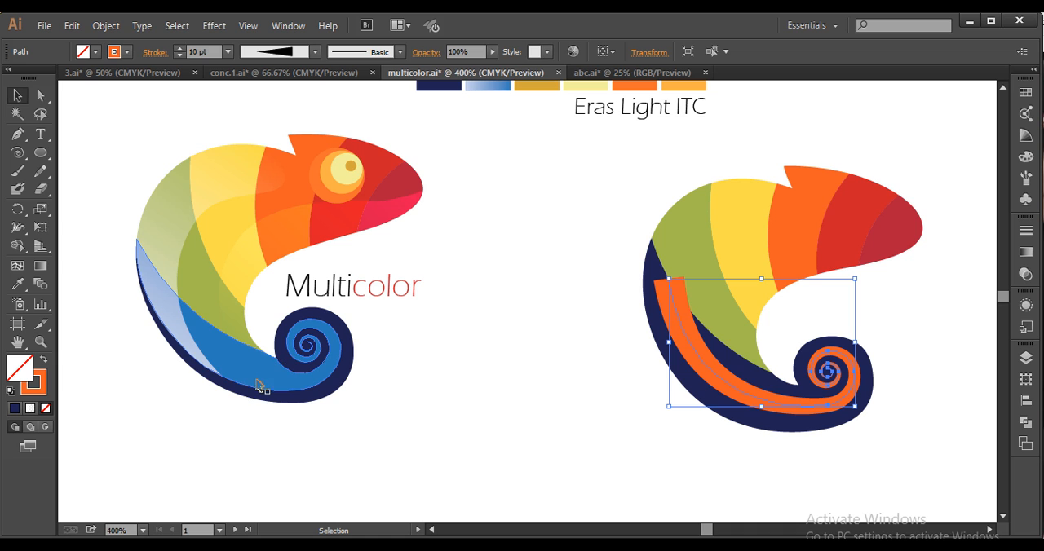
click(665, 380)
scroll(665, 379, up, 2)
drag(636, 367, 594, 403)
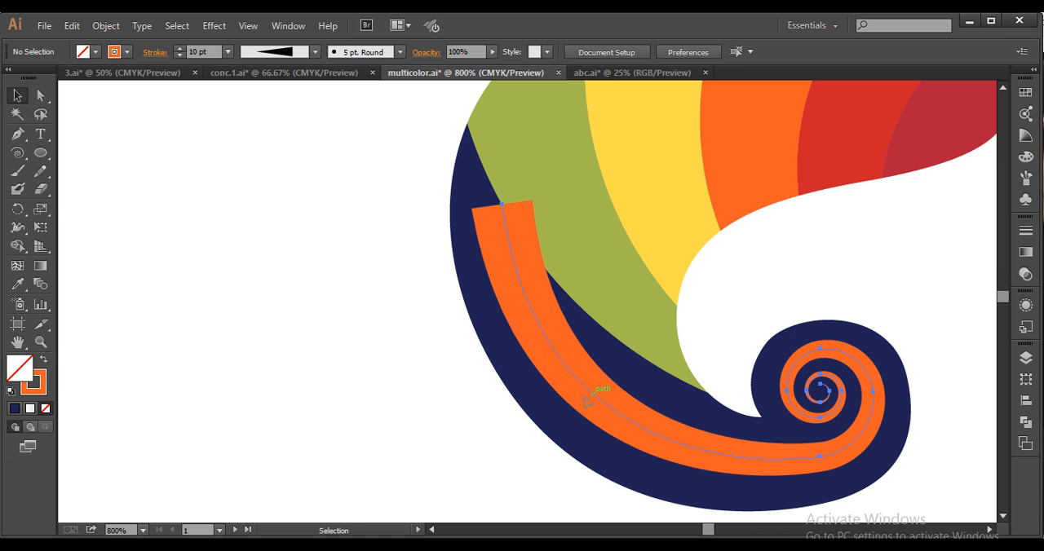
Select the orange tail spiral and convert its stroke into a filled shape with Outline Stroke
click(586, 401)
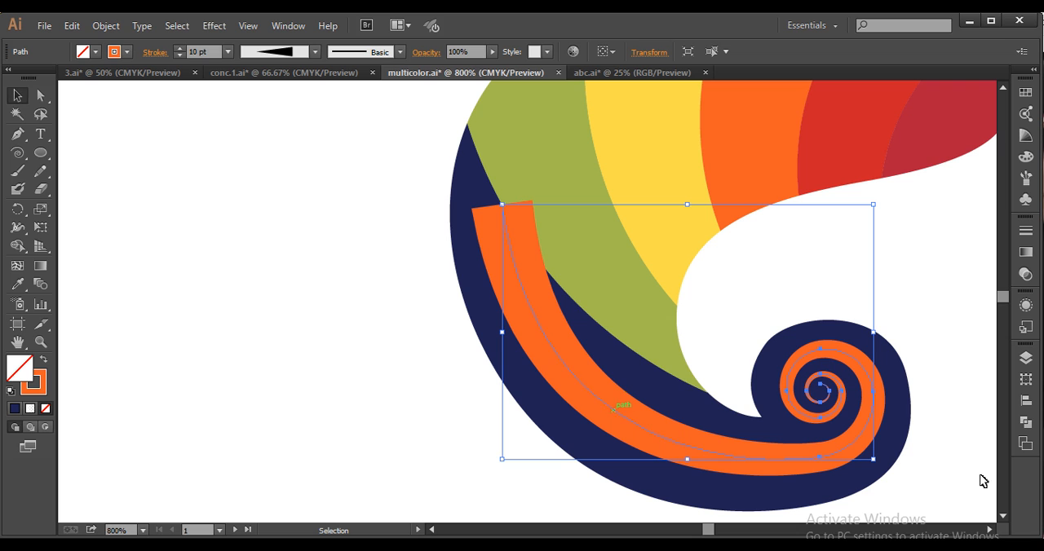
click(105, 26)
mouse_move(179, 334)
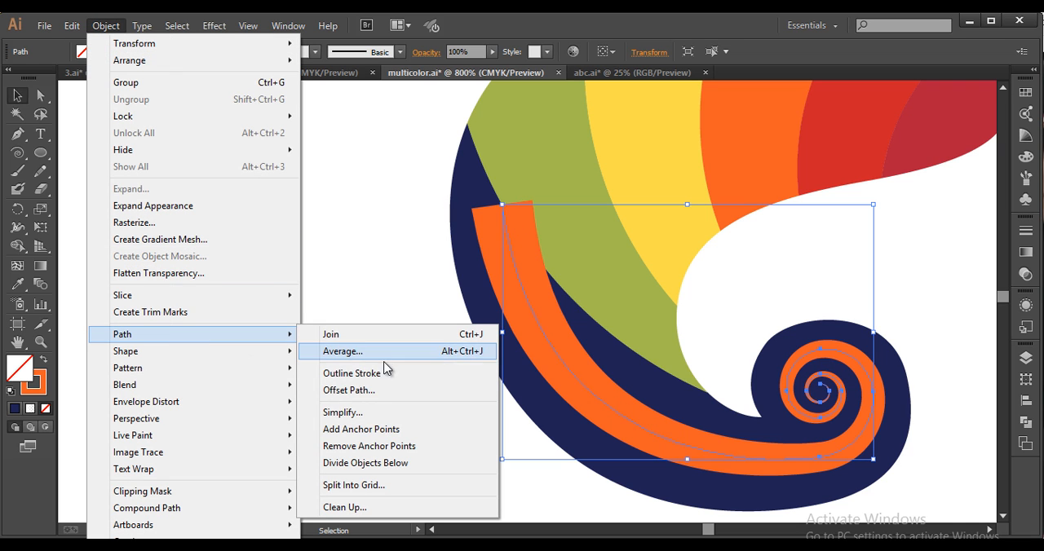
click(381, 373)
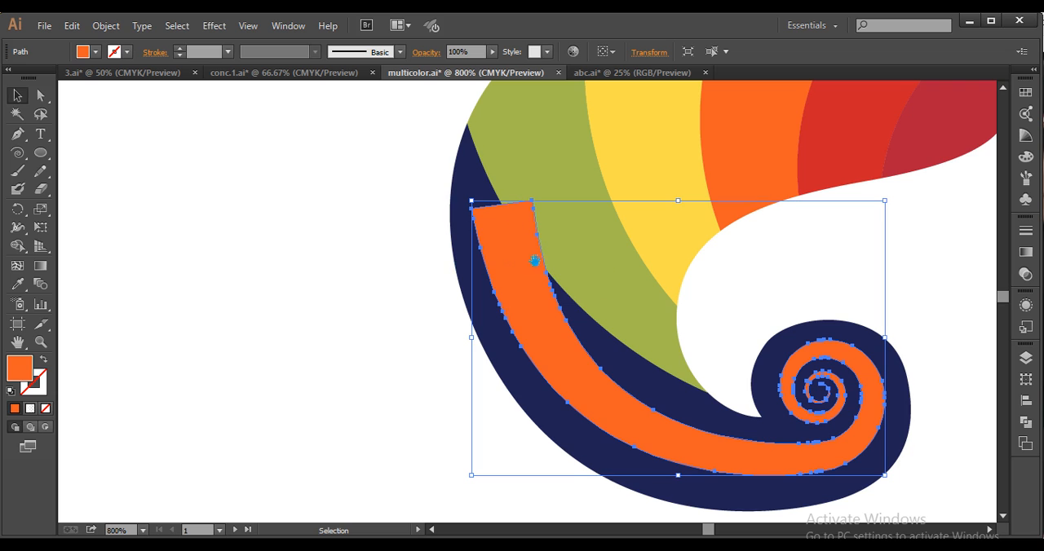
Delete the surplus anchor points along the outer edge of the orange tail's upper part with the Delete Anchor Point tool
key(space)
drag(534, 261, 484, 238)
click(12, 139)
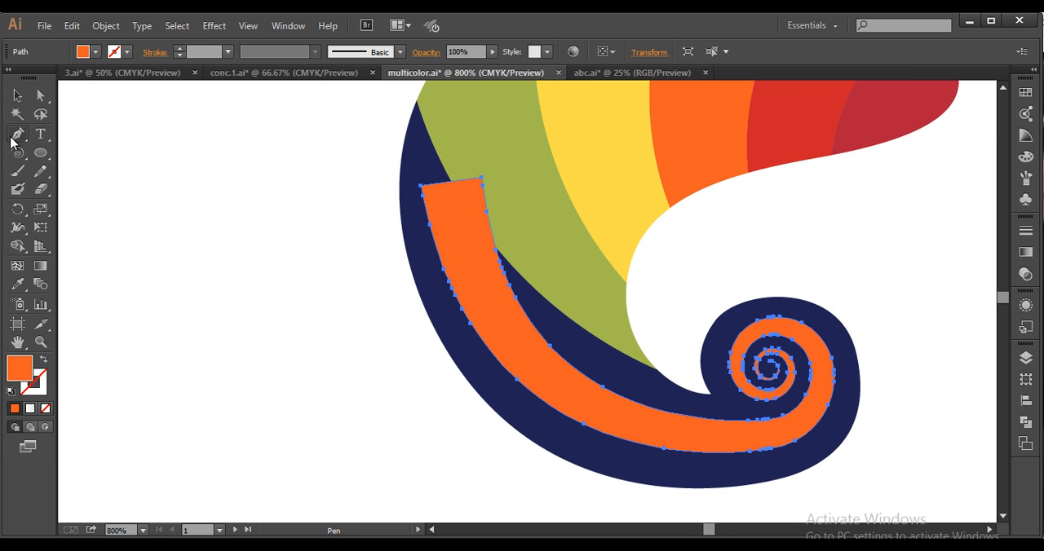
drag(18, 134, 81, 178)
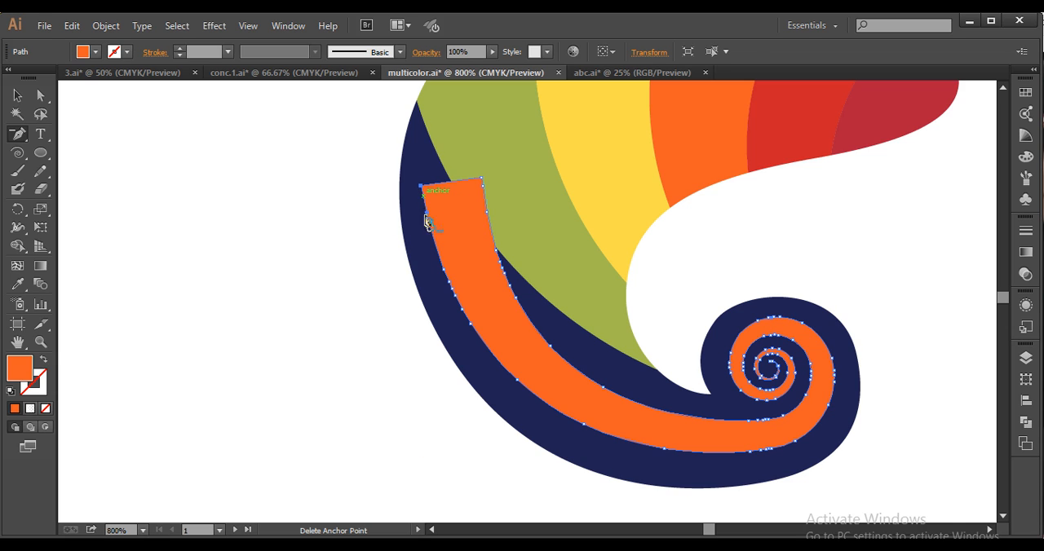
click(426, 221)
click(430, 225)
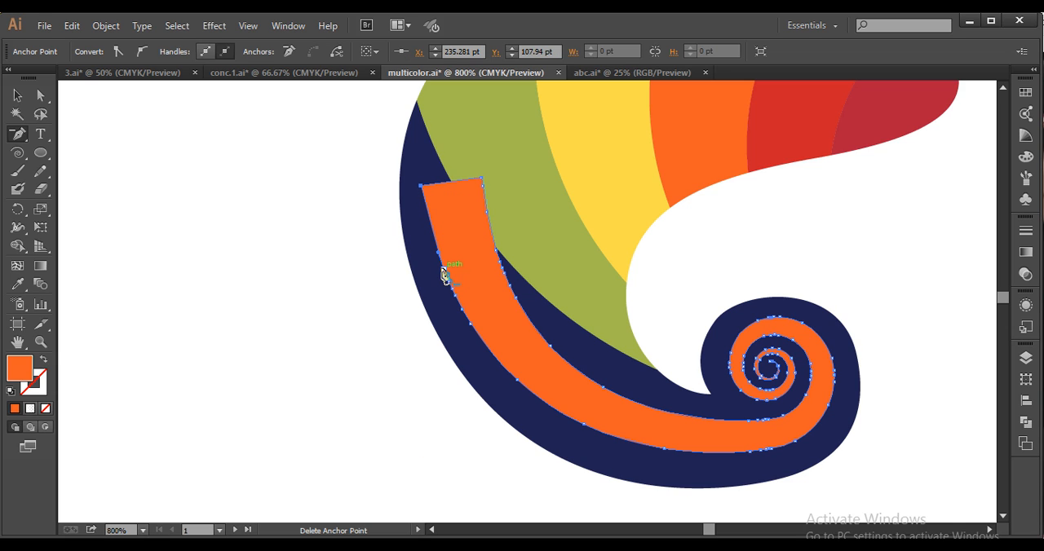
click(444, 270)
click(450, 288)
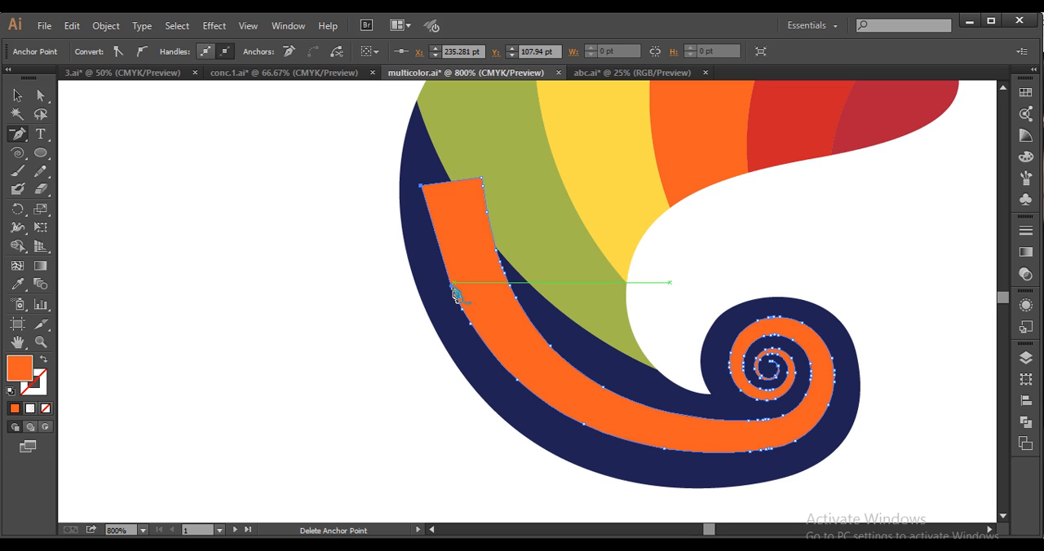
click(453, 290)
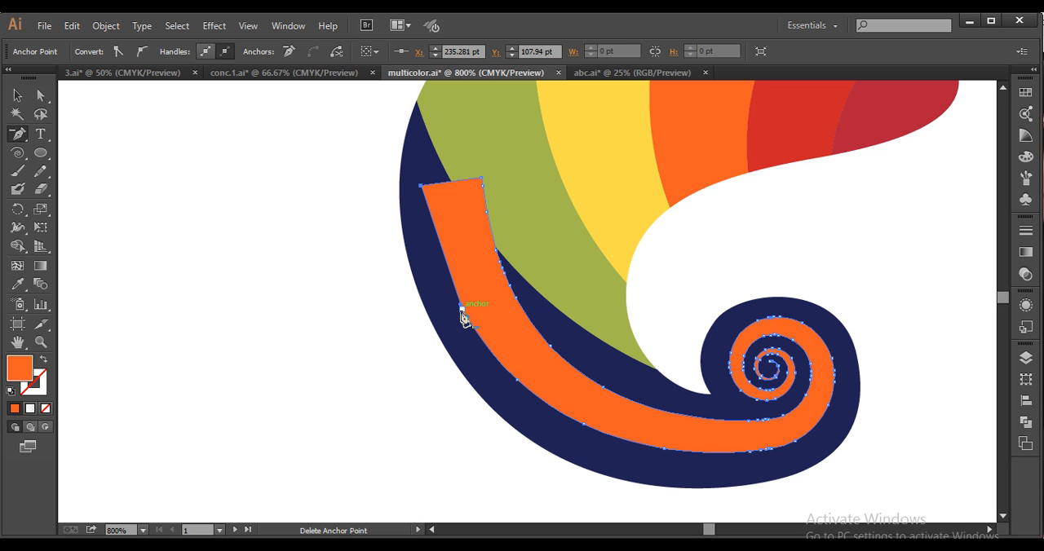
click(462, 309)
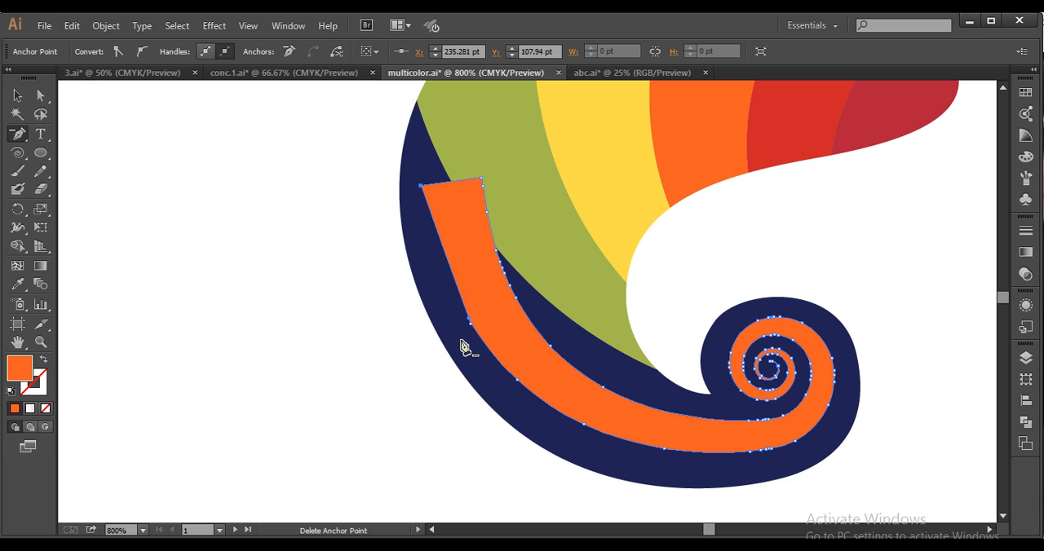
click(516, 362)
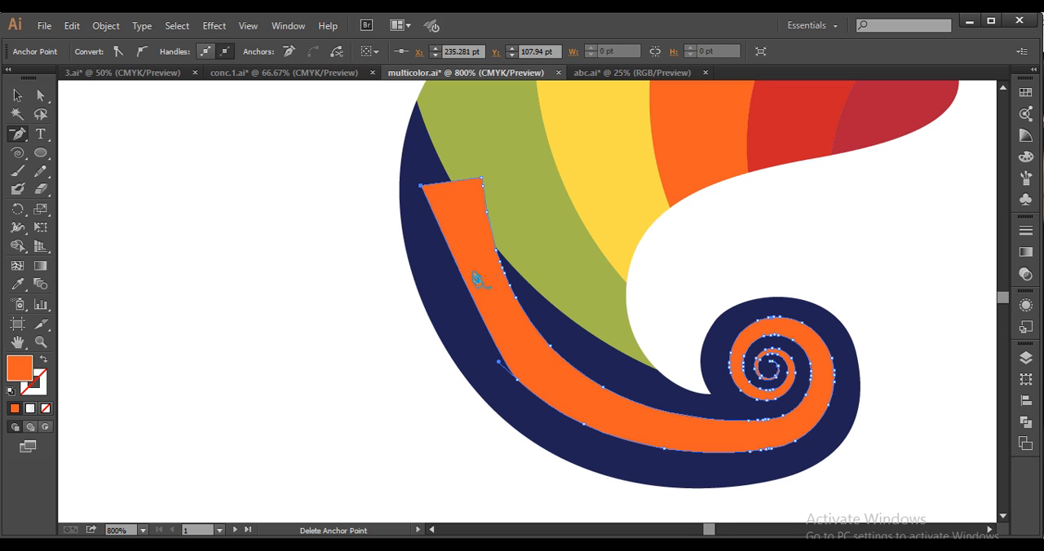
Delete the surplus anchor points along the inner edge of the orange tail, from its upper corner down to the spiral
click(483, 191)
click(494, 244)
click(644, 306)
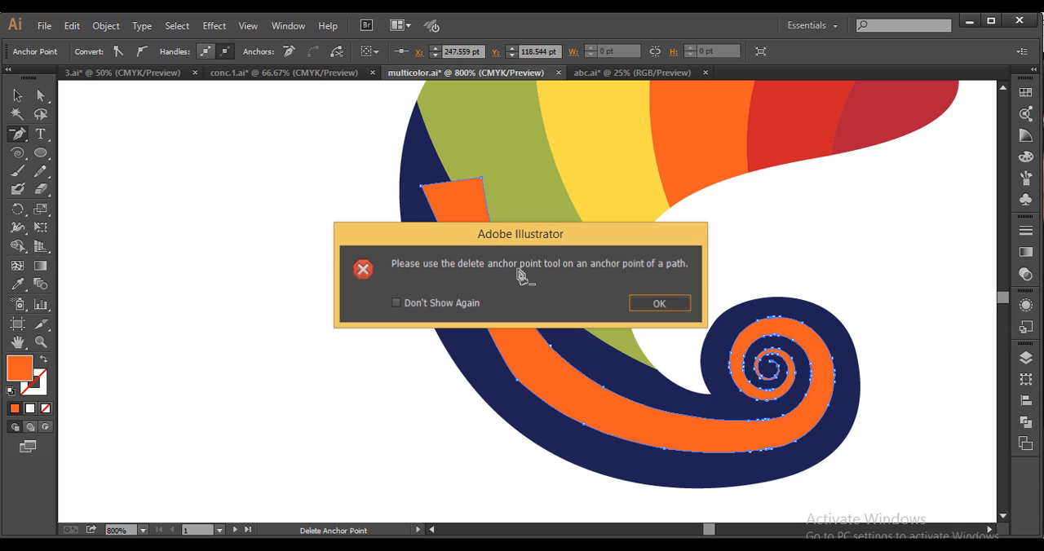
scroll(510, 283, up, 2)
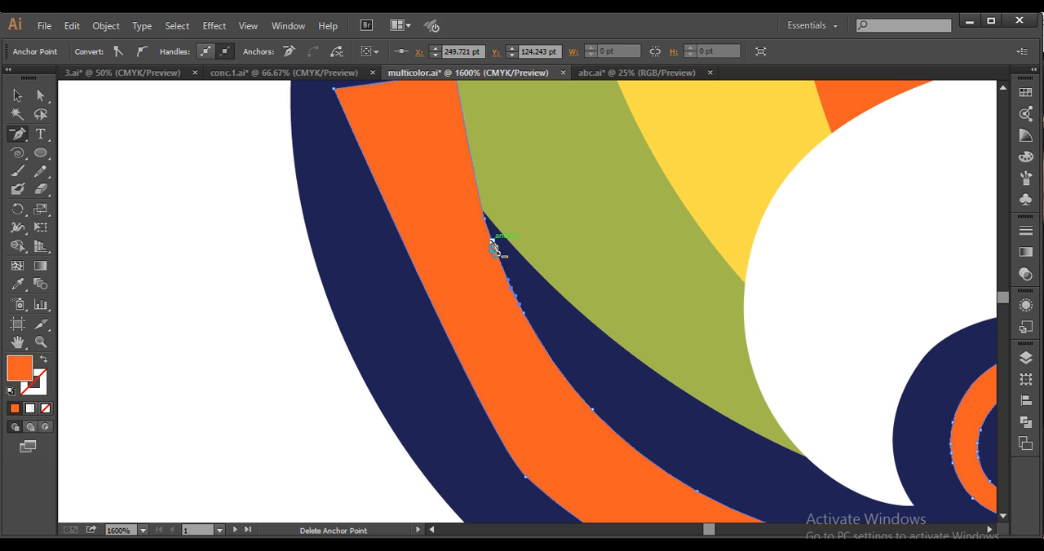
click(484, 217)
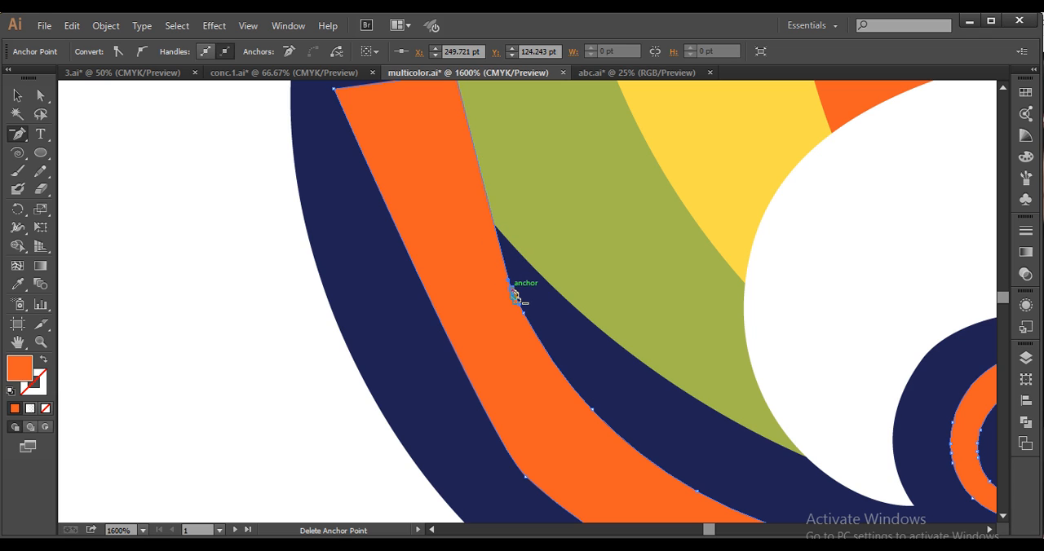
click(512, 290)
drag(526, 320, 571, 401)
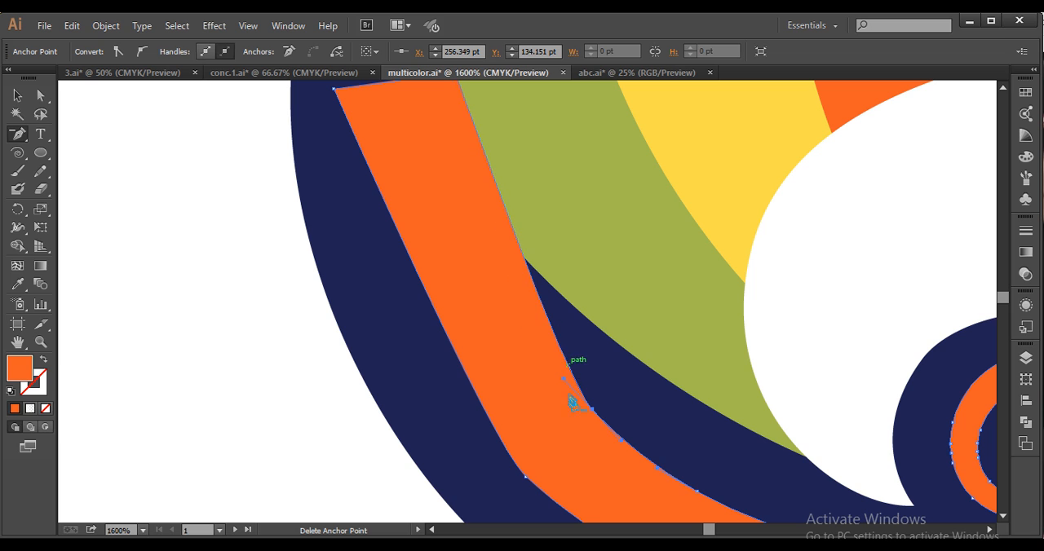
click(593, 411)
key(space)
drag(708, 463, 525, 333)
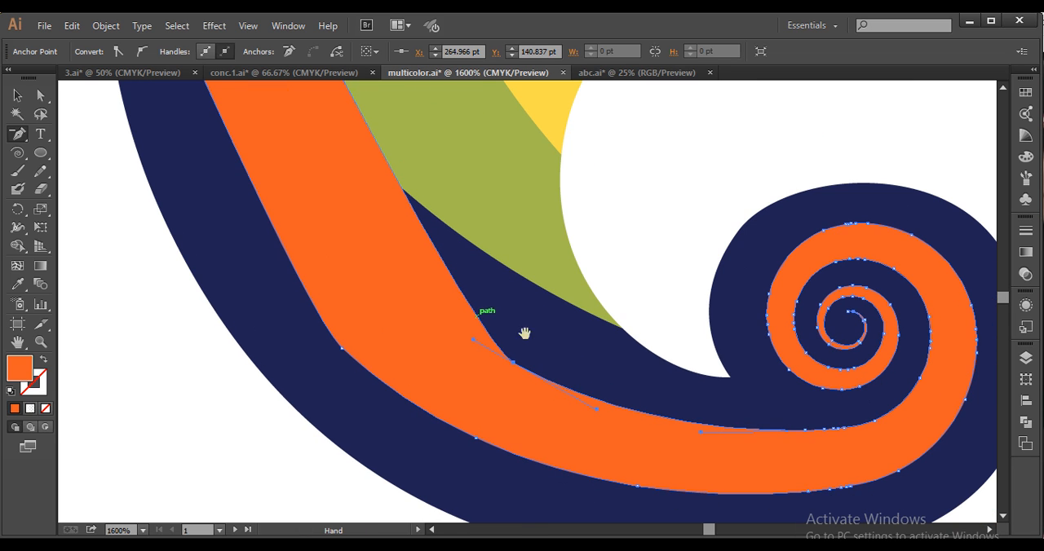
click(514, 362)
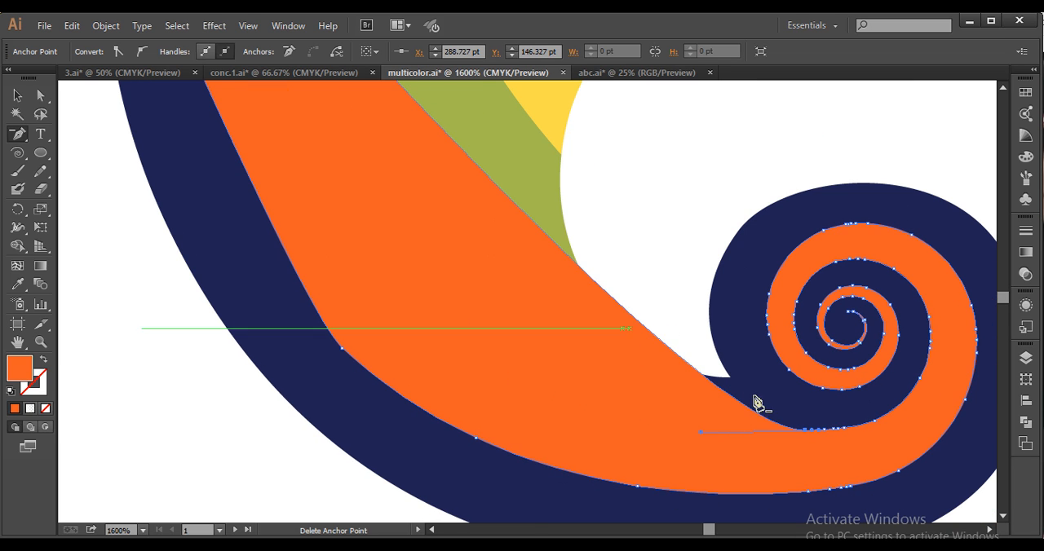
Move the orange tail's upper outer corner anchor to the tip of the blue band and bow its outer edge outward
drag(528, 291, 563, 365)
key(ctrl+minus)
key(ctrl+minus)
key(space)
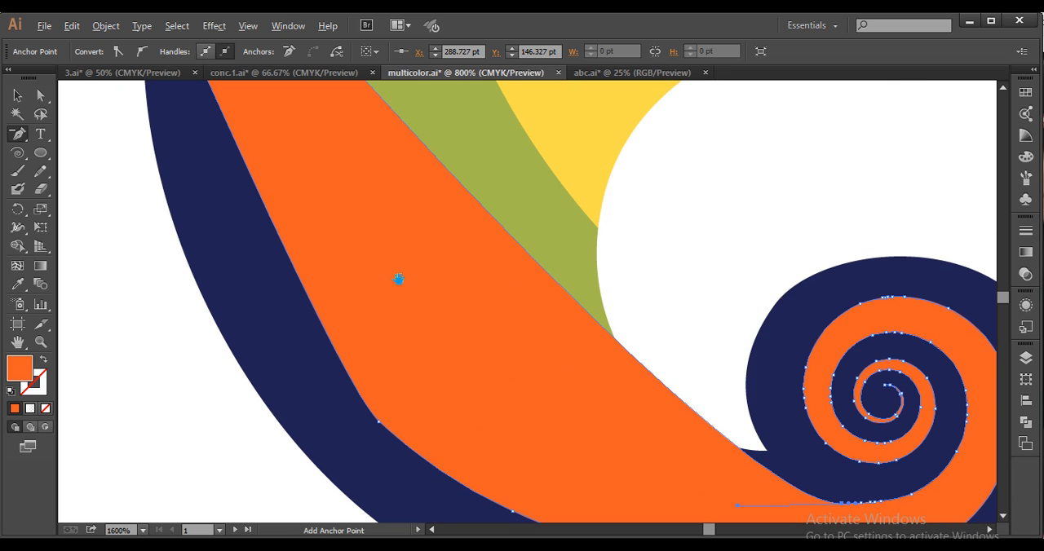
drag(340, 221, 419, 286)
click(40, 95)
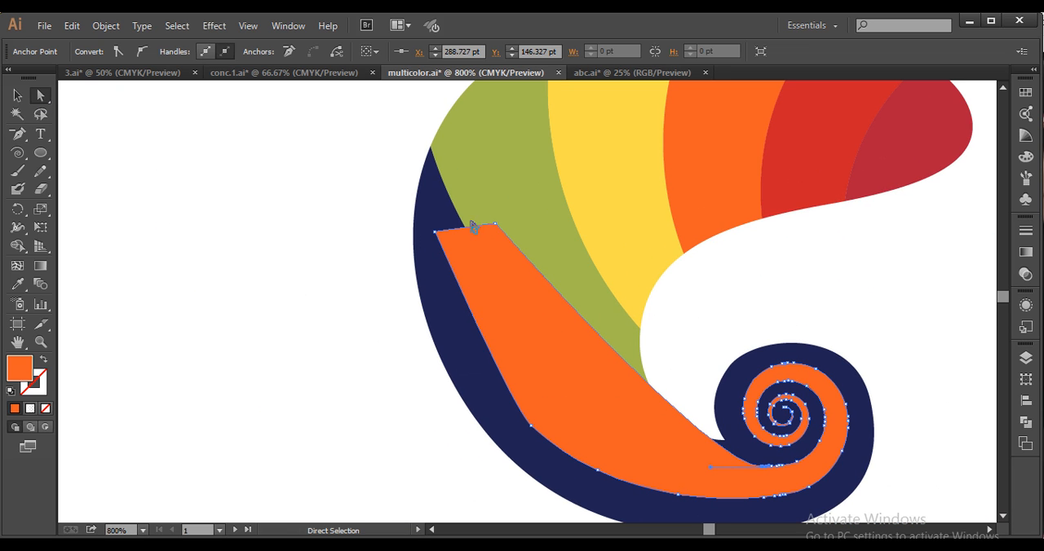
drag(426, 205, 430, 147)
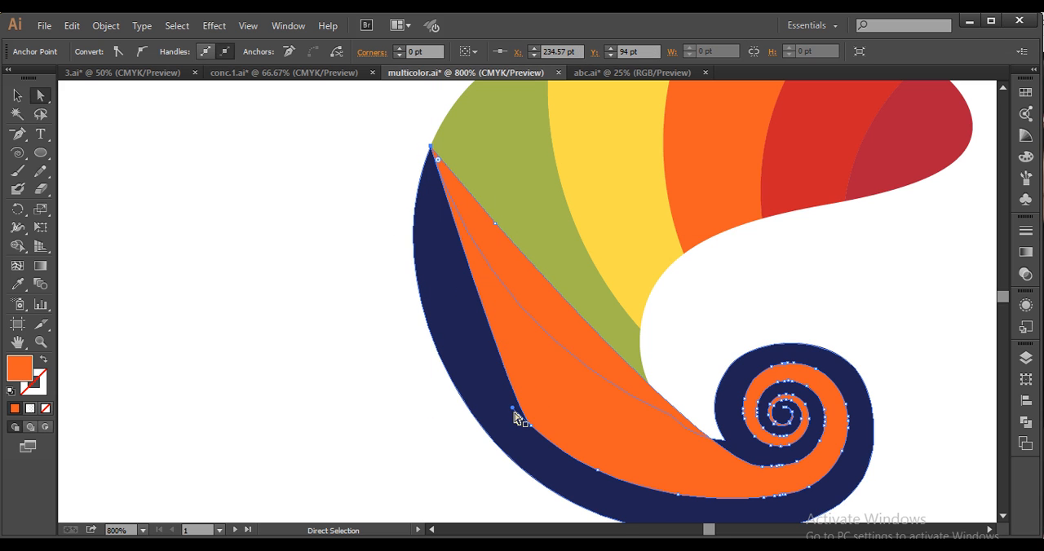
drag(514, 410, 391, 295)
click(385, 376)
Extend the outer edge's curve handle so the orange shape follows the blue tail's outline more closely, and deselect it
scroll(411, 400, down, 2)
drag(556, 401, 583, 401)
scroll(624, 405, up, 2)
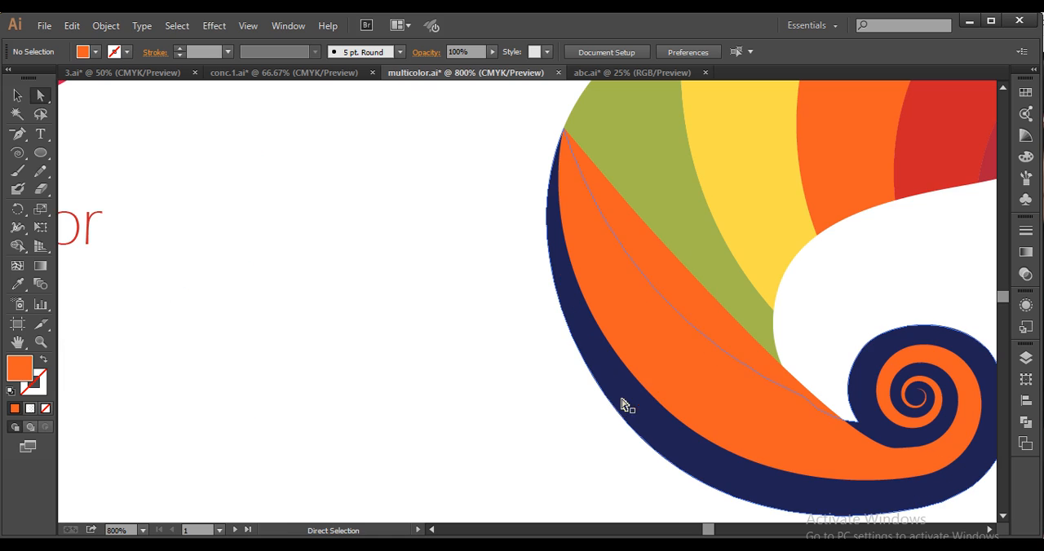
click(652, 402)
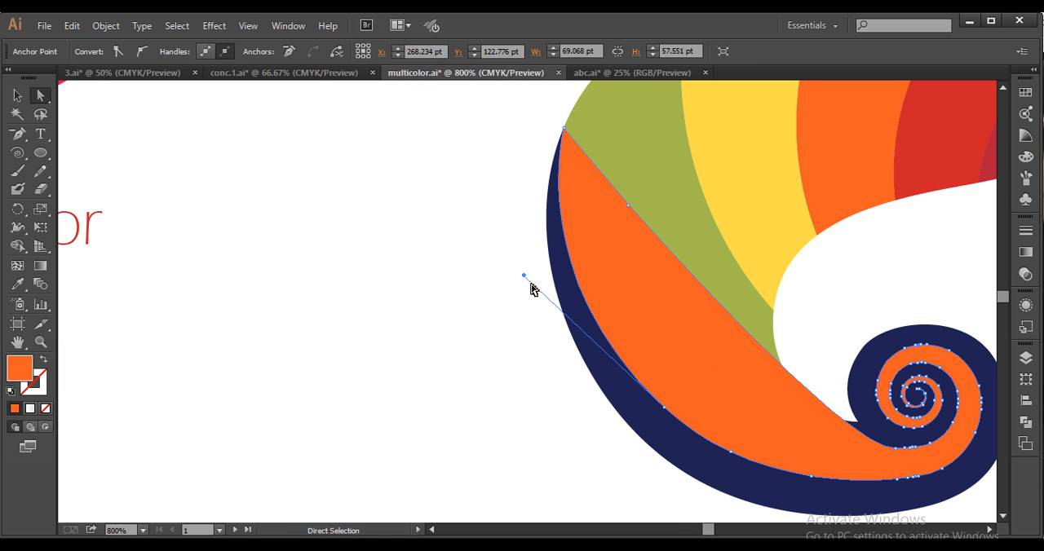
drag(524, 278, 503, 258)
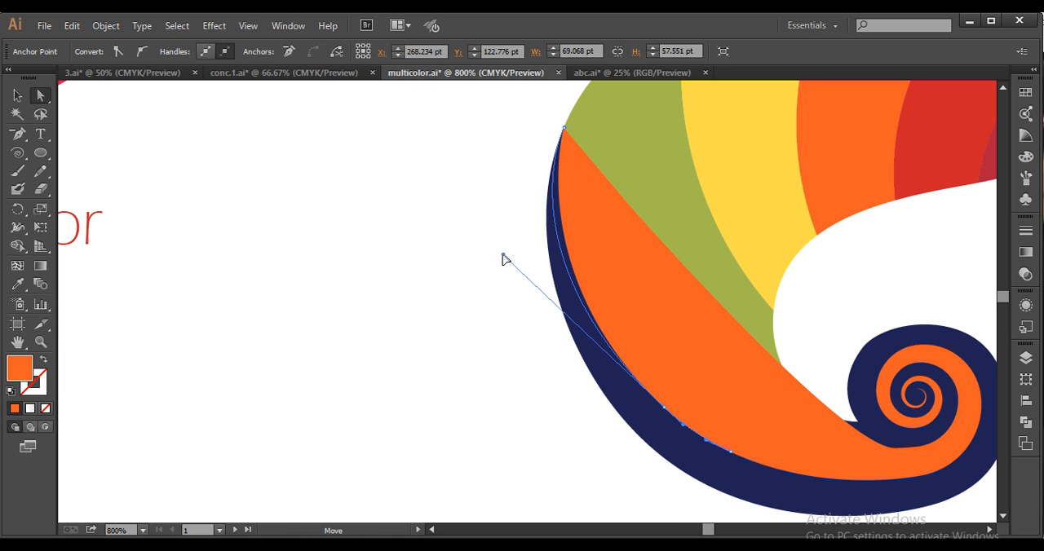
click(506, 347)
Move the orange shape's inner-edge anchor near the spiral to the notch where the blue tail meets its curl
key(space)
drag(735, 465, 609, 446)
key(space)
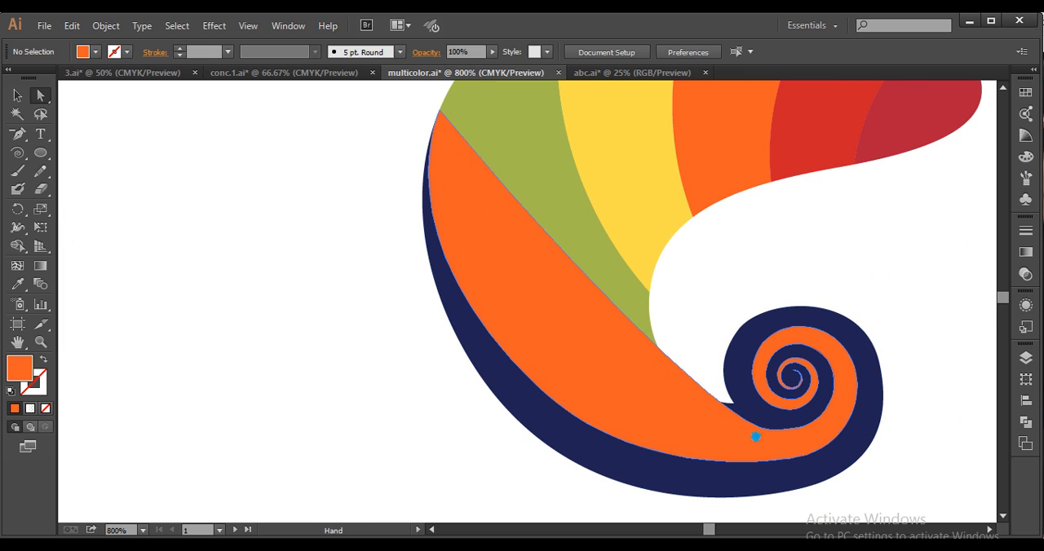
drag(755, 437, 775, 481)
key(space)
drag(614, 413, 566, 381)
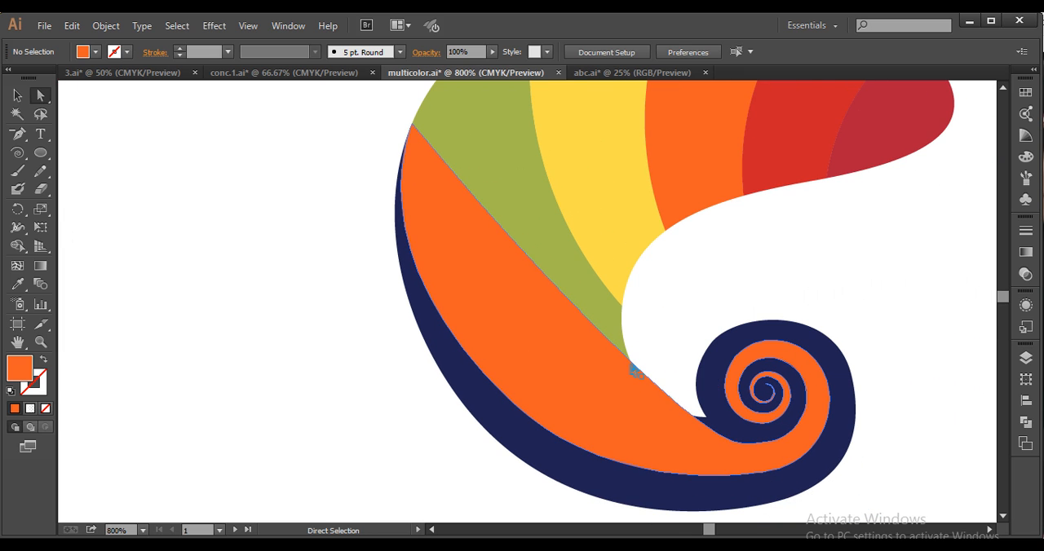
scroll(758, 457, up, 3)
key(space)
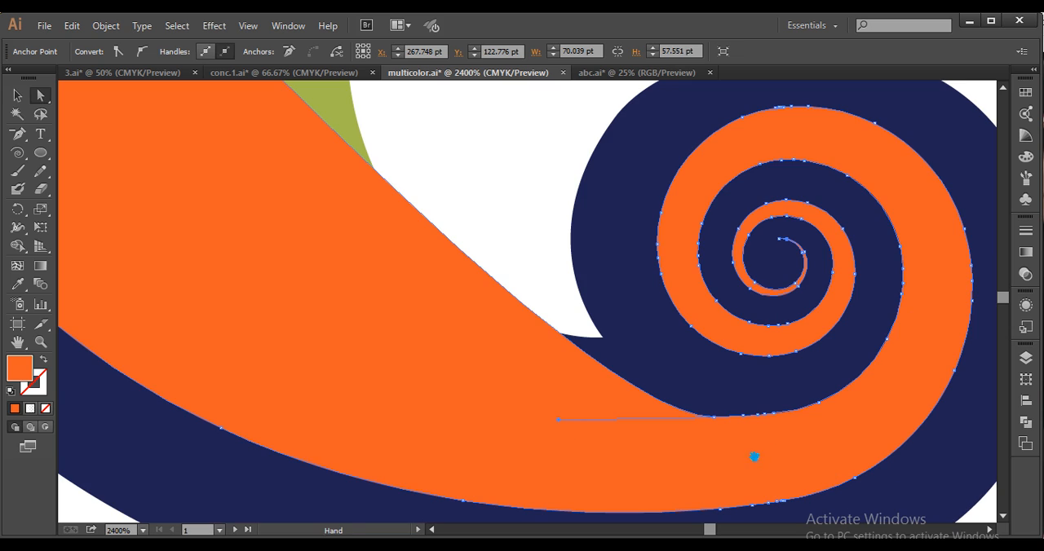
drag(717, 422, 607, 339)
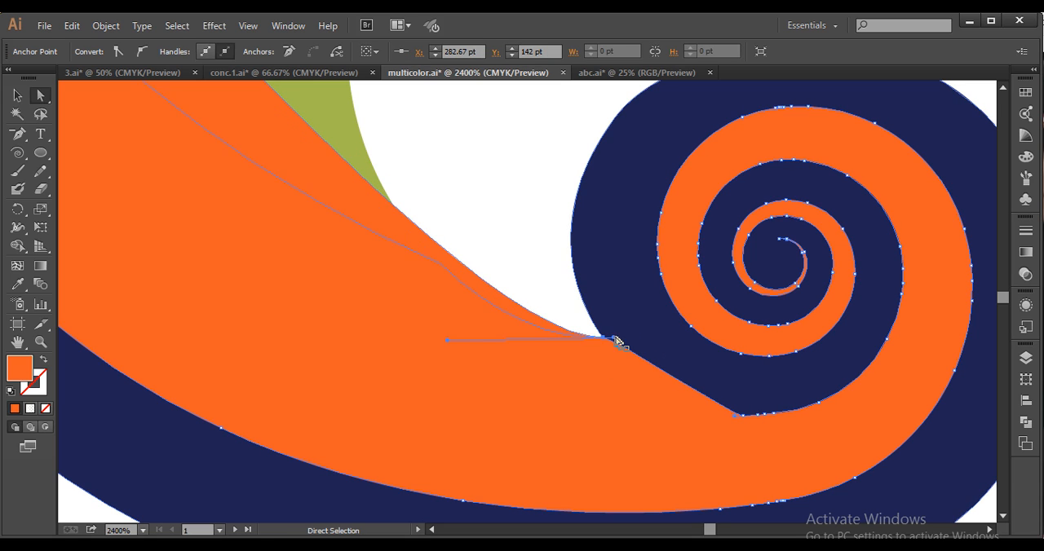
Bend the orange tail's inner edge into a deep curve by pulling the notch anchor's handle independently with the Anchor Point tool
drag(18, 134, 65, 187)
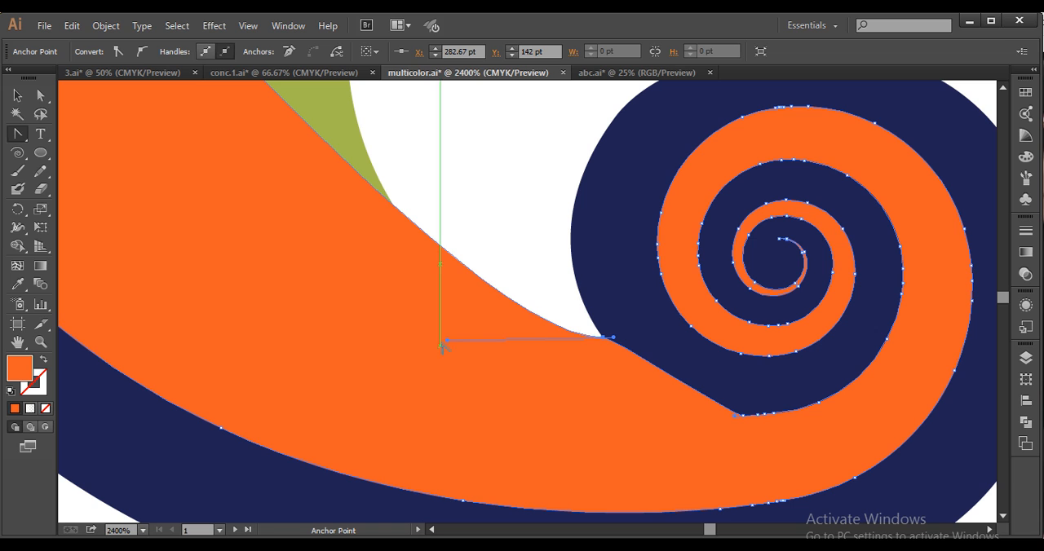
drag(378, 373, 158, 434)
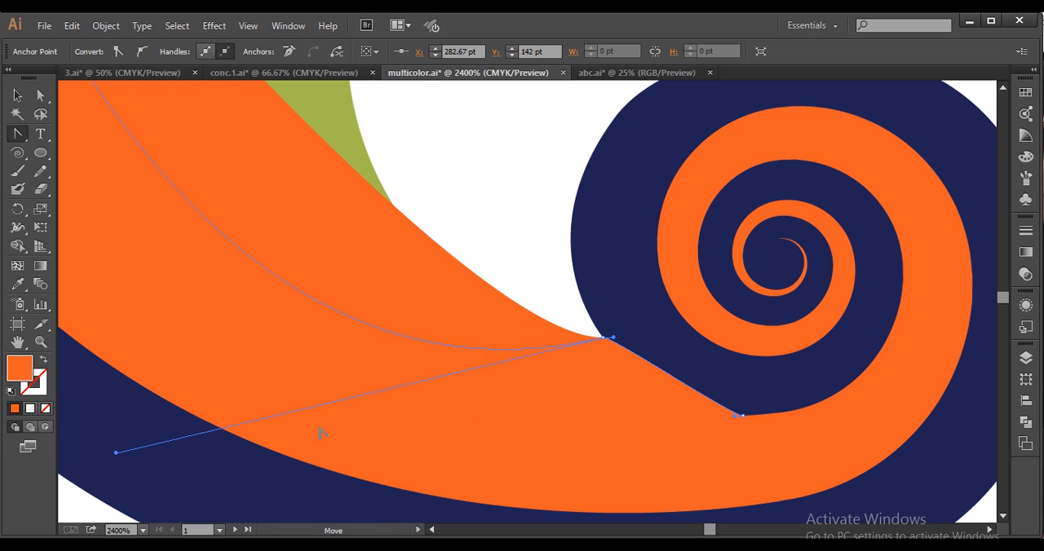
drag(322, 434, 322, 434)
Curve the short segment between the notch and the spiral by adjusting the notch anchor's other handle, and deselect the shape
click(40, 95)
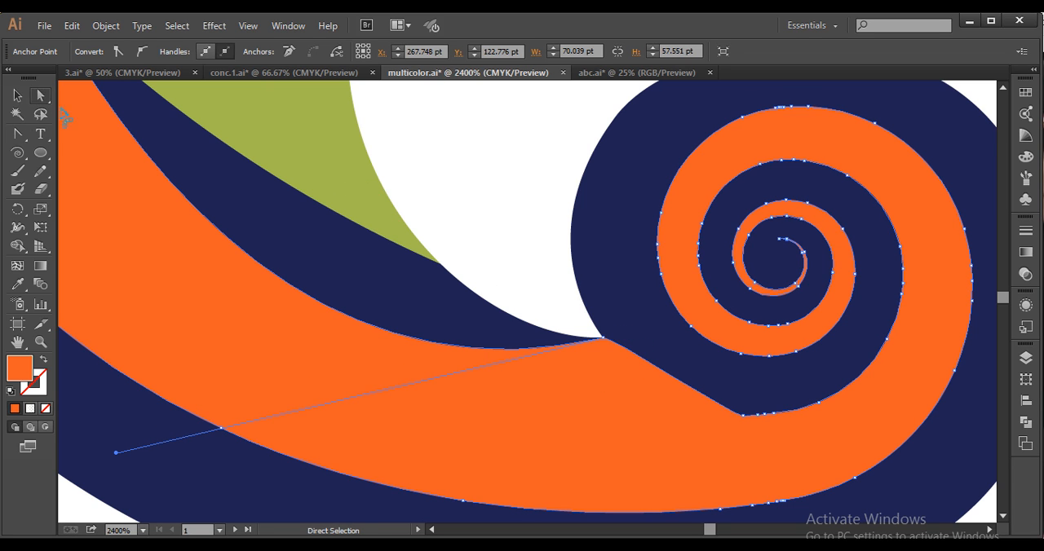
click(607, 336)
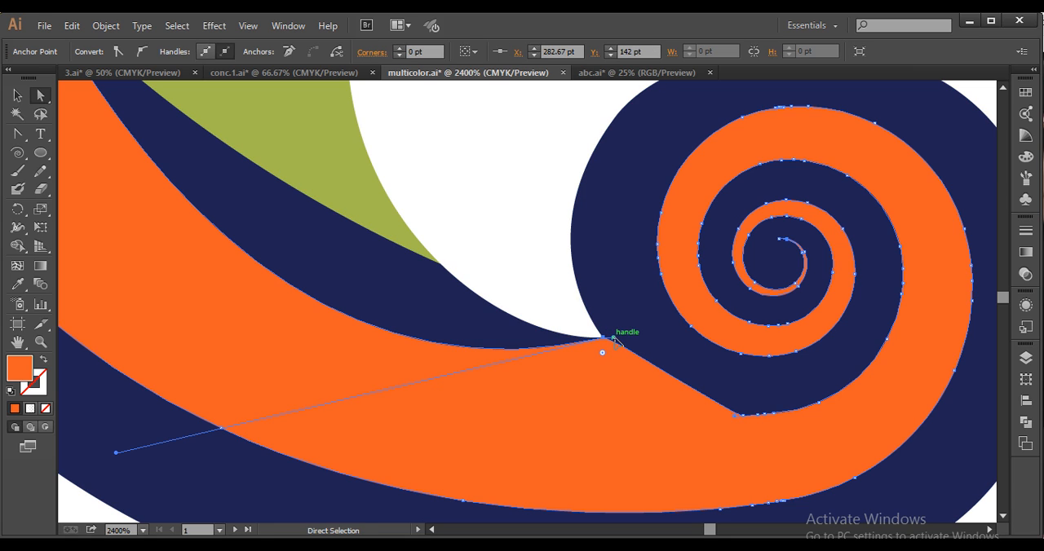
drag(625, 374, 624, 374)
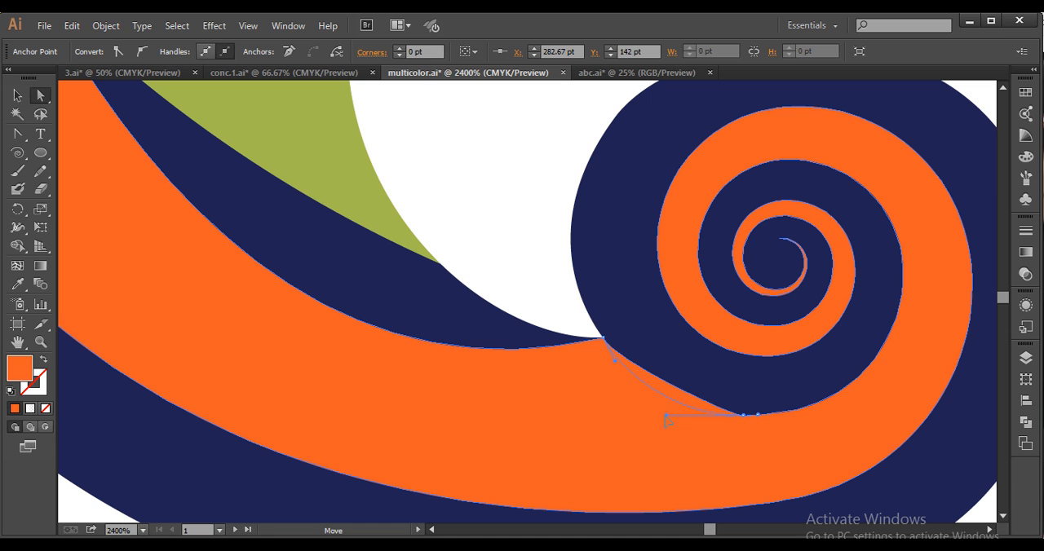
scroll(684, 412, down, 3)
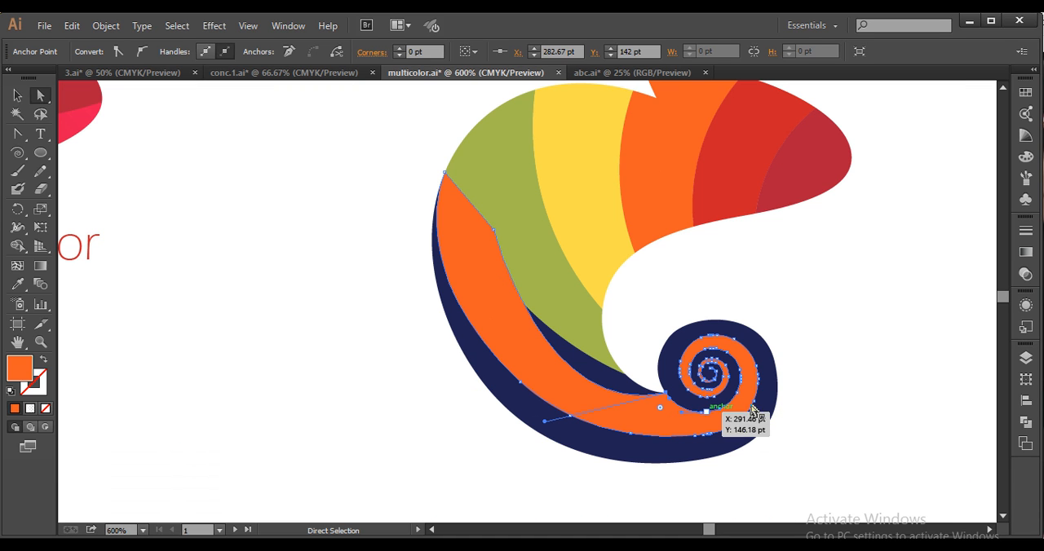
click(816, 384)
Add an anchor point on the orange tail's inner edge between the green band and the notch
scroll(701, 422, up, 2)
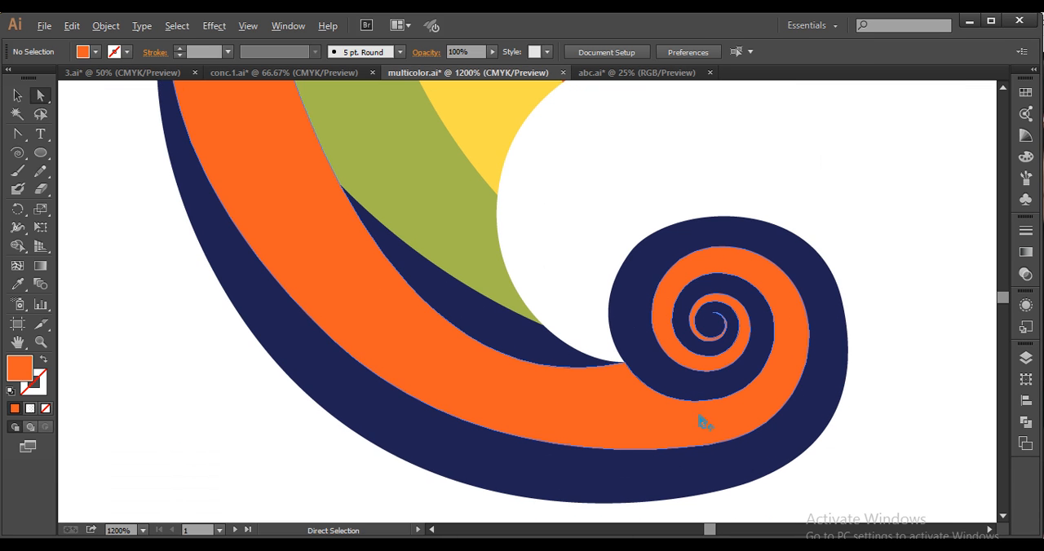
scroll(705, 414, up, 2)
drag(473, 366, 626, 432)
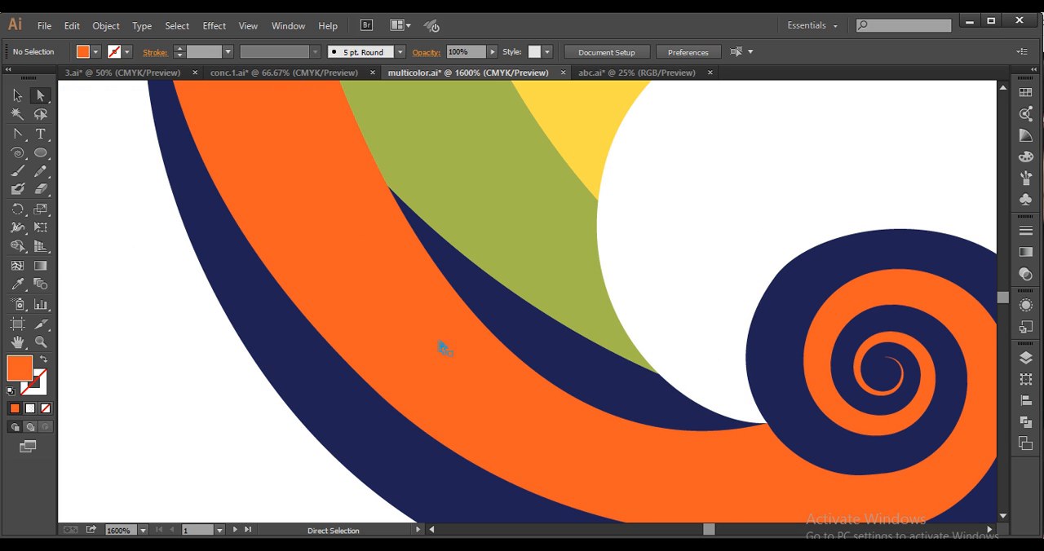
click(590, 407)
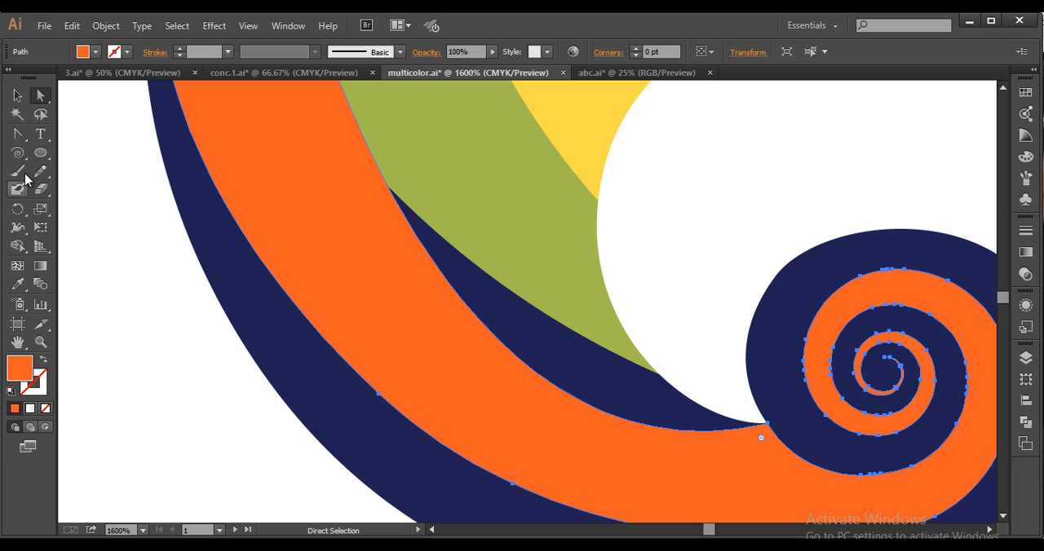
click(17, 133)
click(77, 151)
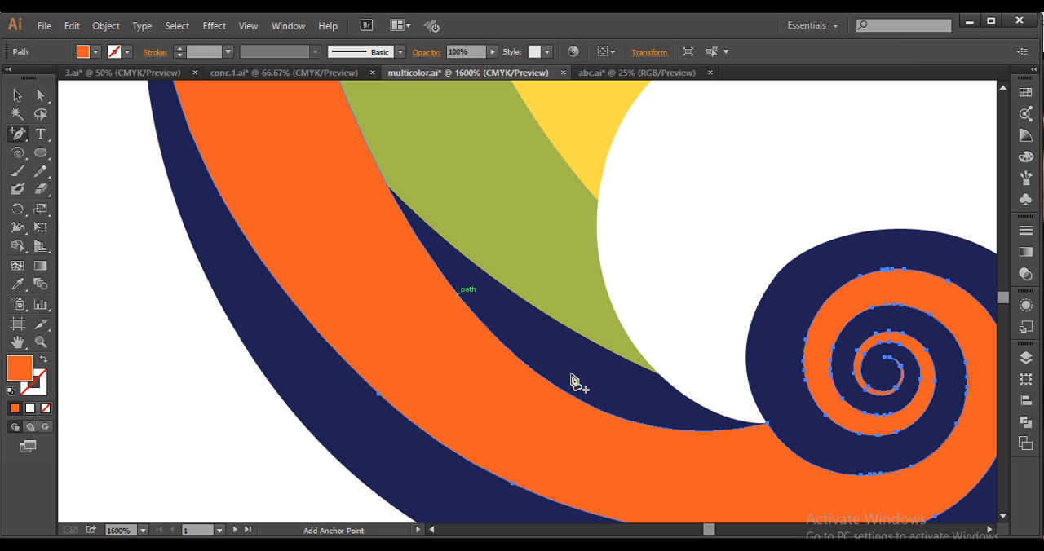
click(588, 404)
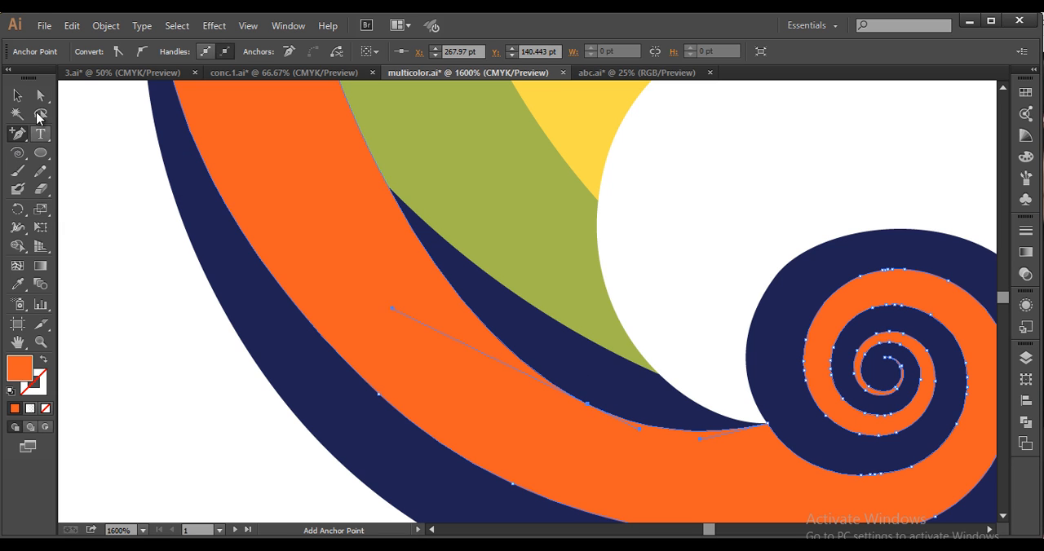
click(41, 96)
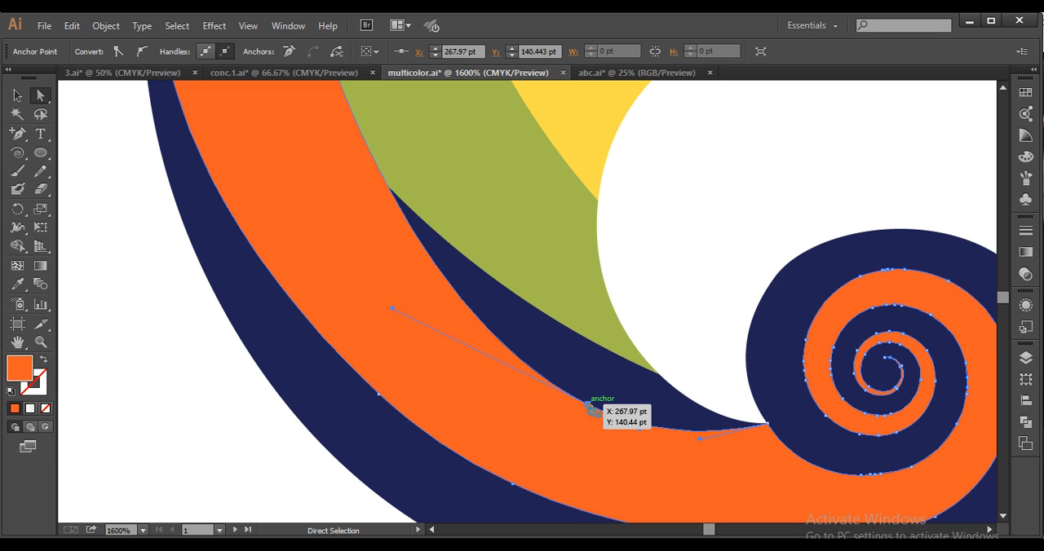
Move the added inner-edge anchor to the green band's lower tip and bend its upper handle independently with the Anchor Point tool
drag(642, 389, 659, 377)
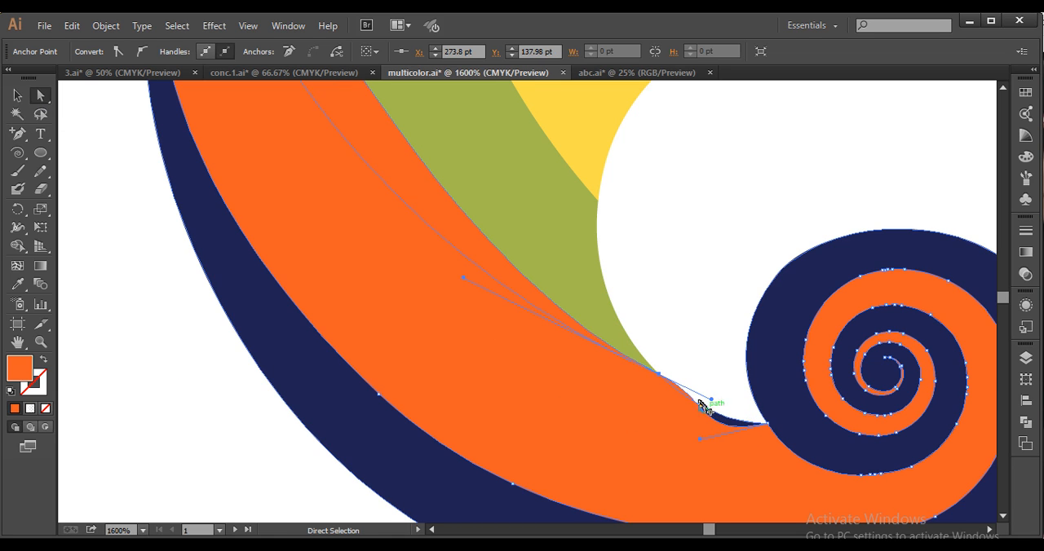
scroll(697, 428, up, 2)
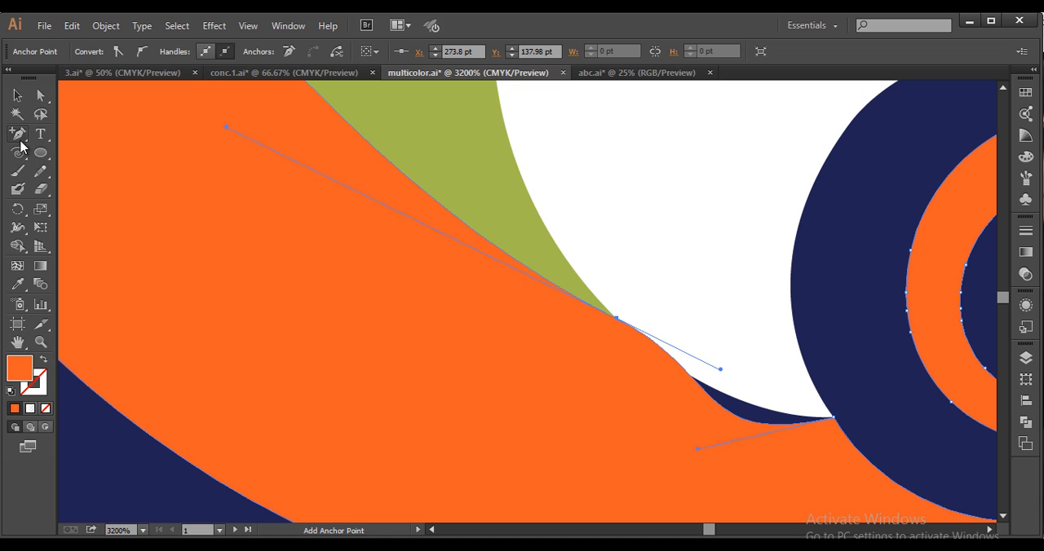
drag(17, 133, 78, 189)
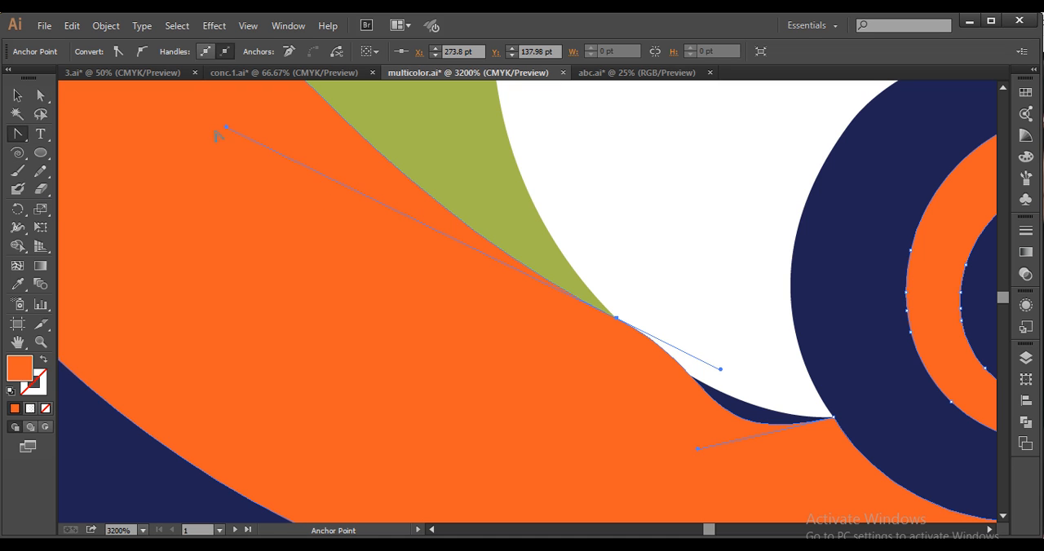
drag(226, 128, 218, 334)
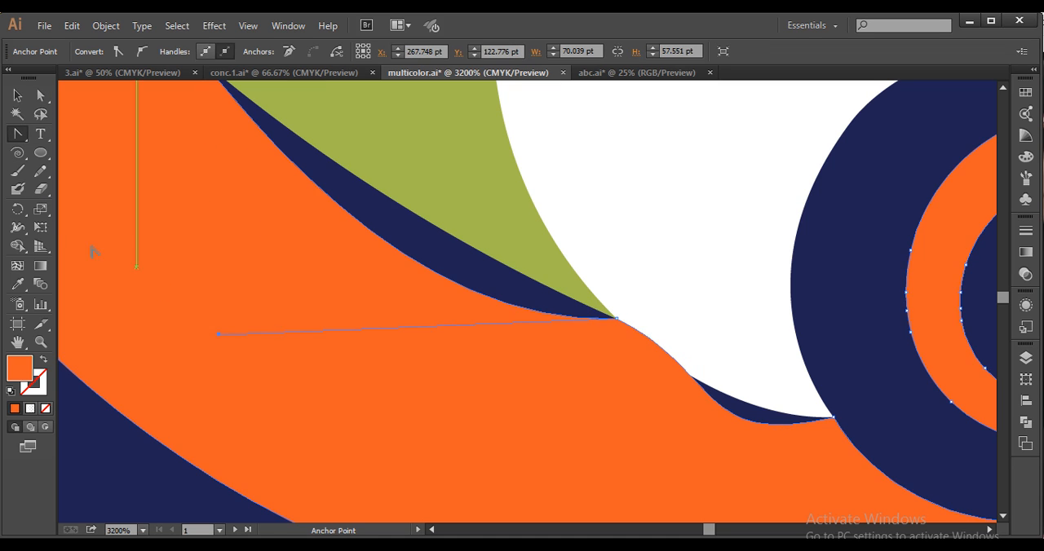
Adjust the handles between the green band's lower tip and the notch so the orange edge follows the blue outline, and deselect
click(40, 96)
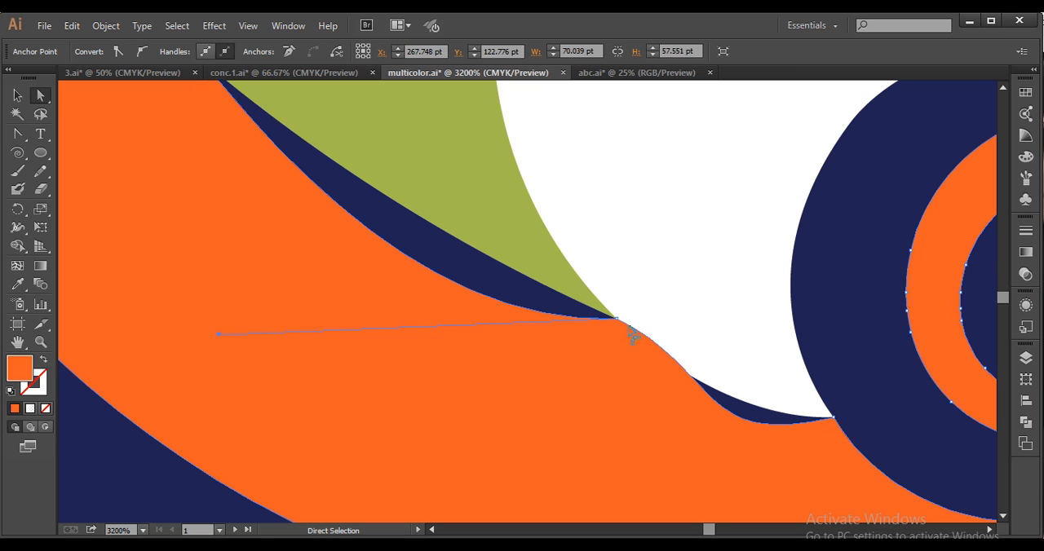
drag(616, 319, 719, 375)
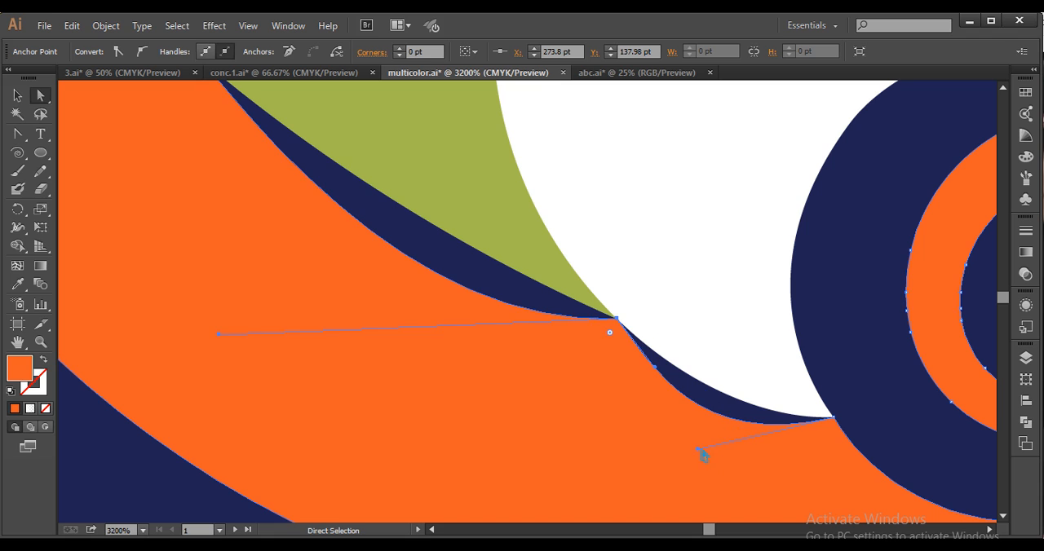
drag(699, 450, 752, 424)
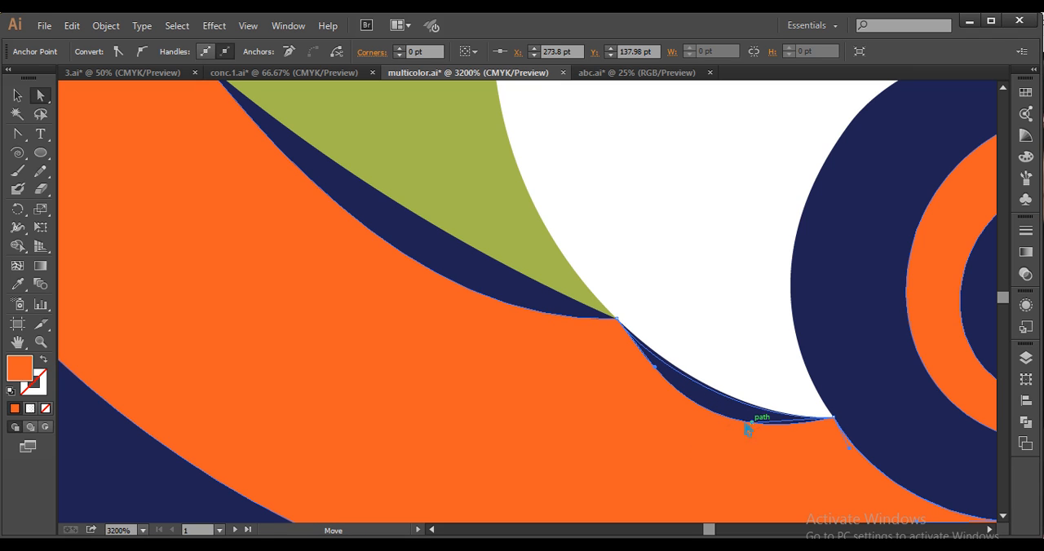
drag(655, 366, 667, 356)
click(715, 341)
Move the anchor on the orange tail's upper inner edge down onto the green band's lower border
key(ctrl+minus)
key(ctrl+minus)
key(ctrl+minus)
key(ctrl+minus)
drag(642, 405, 995, 521)
drag(731, 264, 719, 342)
click(665, 223)
scroll(730, 373, up, 2)
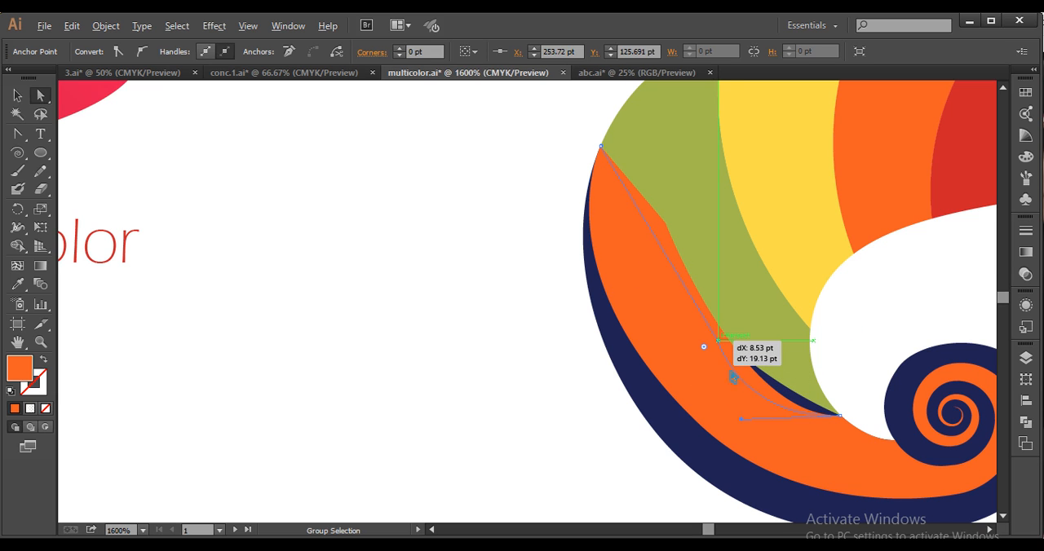
drag(706, 378, 706, 352)
drag(563, 122, 582, 233)
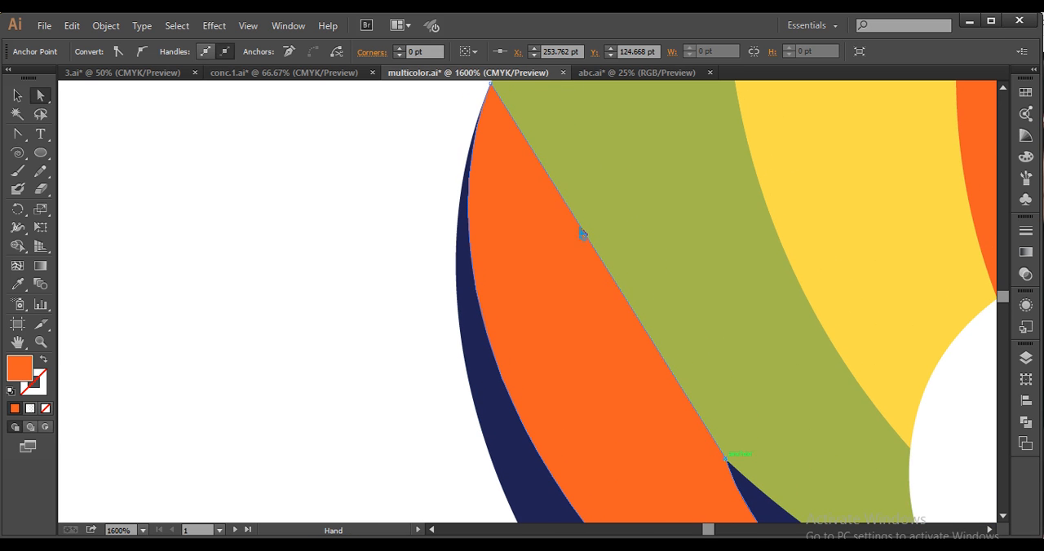
Convert that mid-edge anchor to a smooth point and stretch its upper handle to curve the orange edge along the green band
click(14, 137)
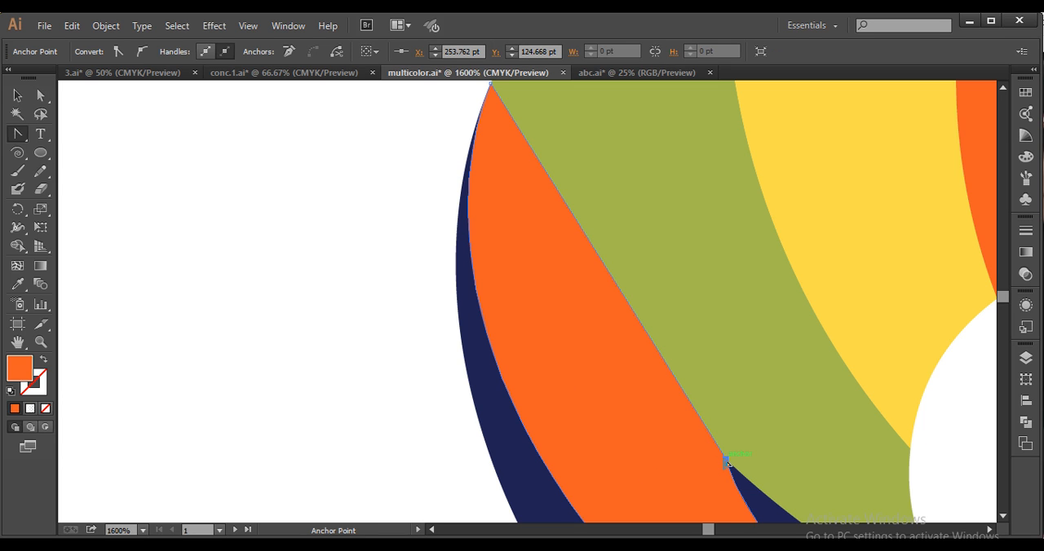
drag(725, 462, 778, 512)
scroll(698, 370, left, 1)
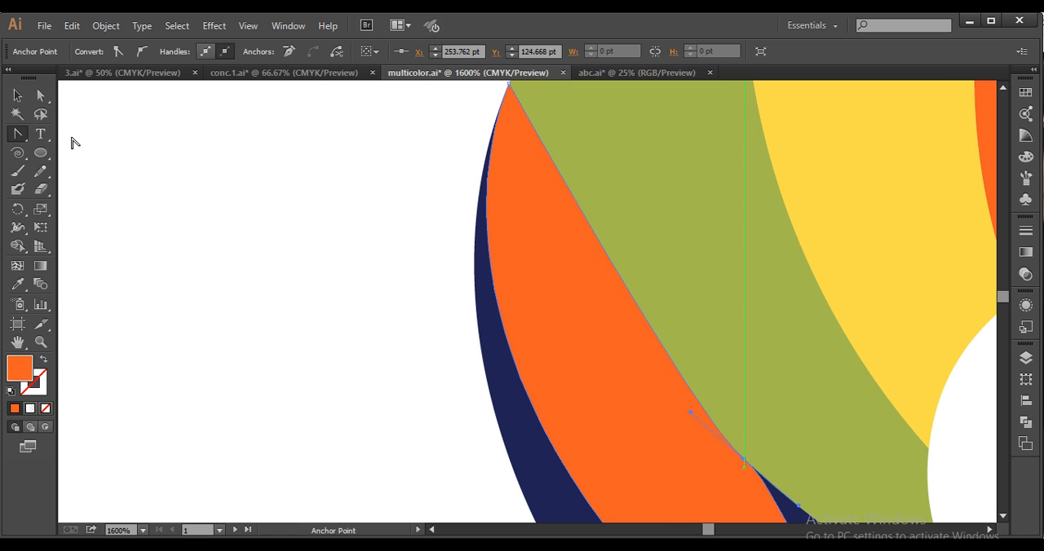
click(40, 95)
drag(690, 417, 562, 297)
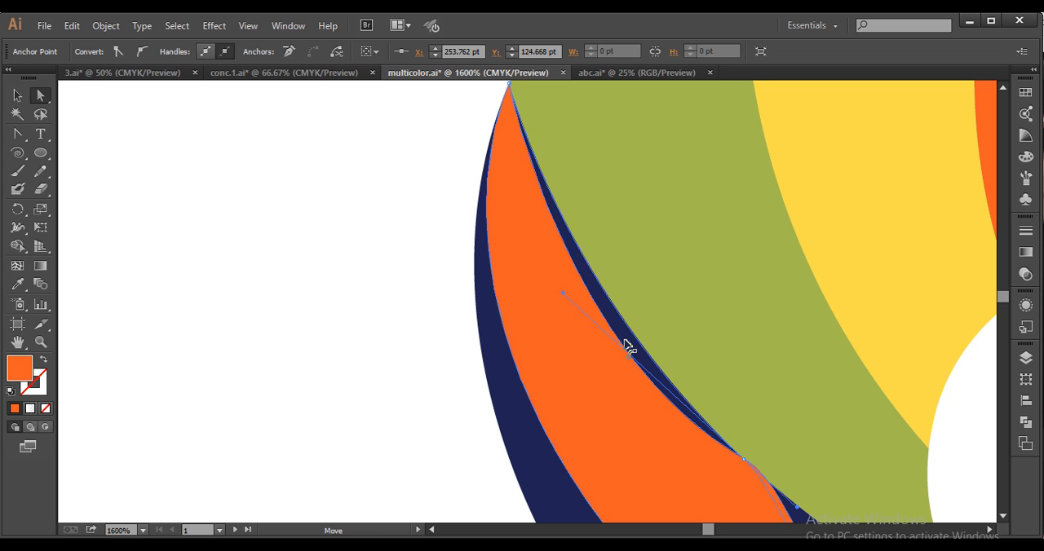
Align the handle at the green band's lower tip so the orange edge follows the green border, and deselect the shape
key(space)
drag(729, 370, 524, 259)
drag(669, 465, 611, 410)
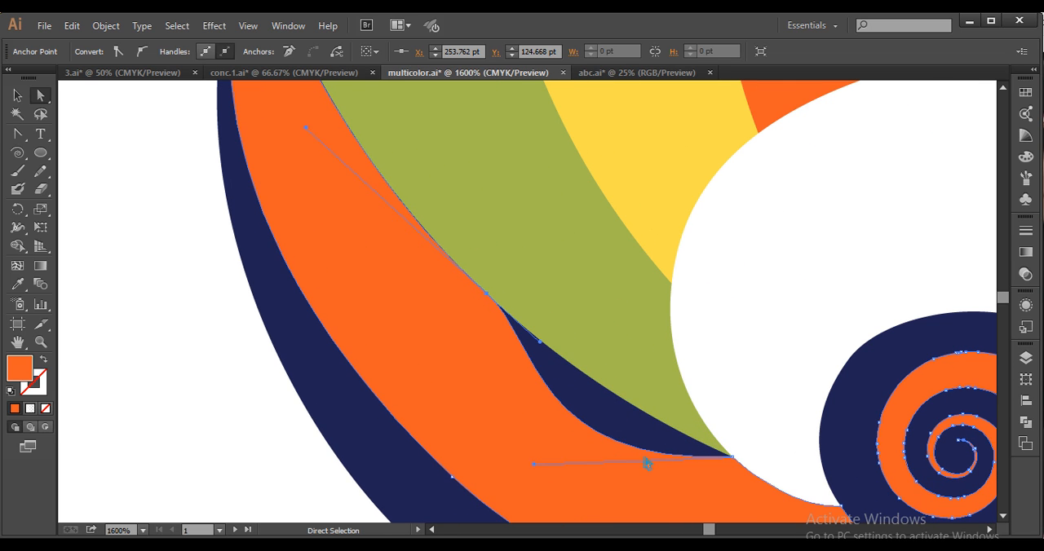
drag(535, 468, 594, 393)
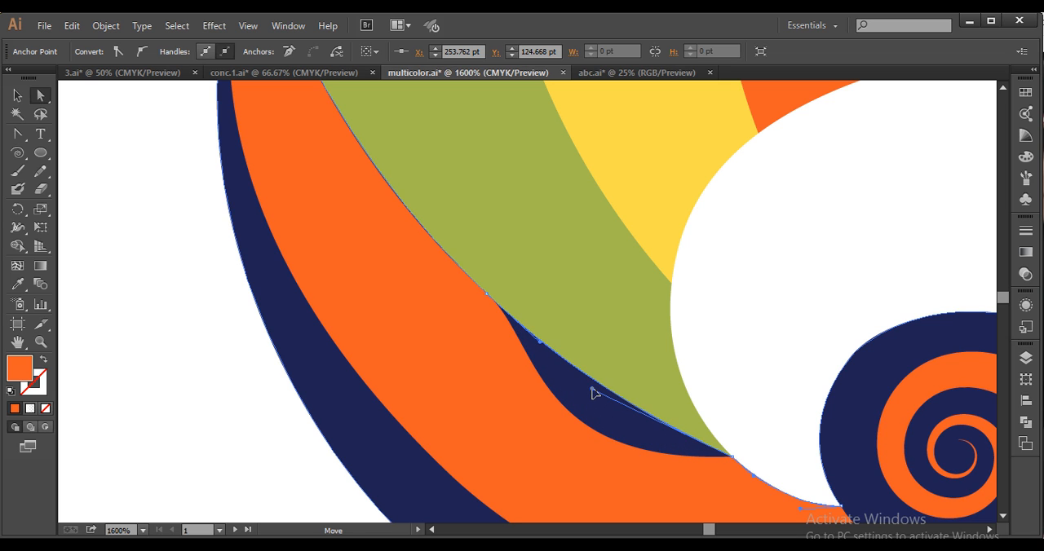
click(748, 359)
Fine-tune the mid-edge anchor's upper handle to close the thin gap between the orange shape and green band, and deselect
scroll(747, 360, down, 3)
key(space)
drag(611, 316, 593, 326)
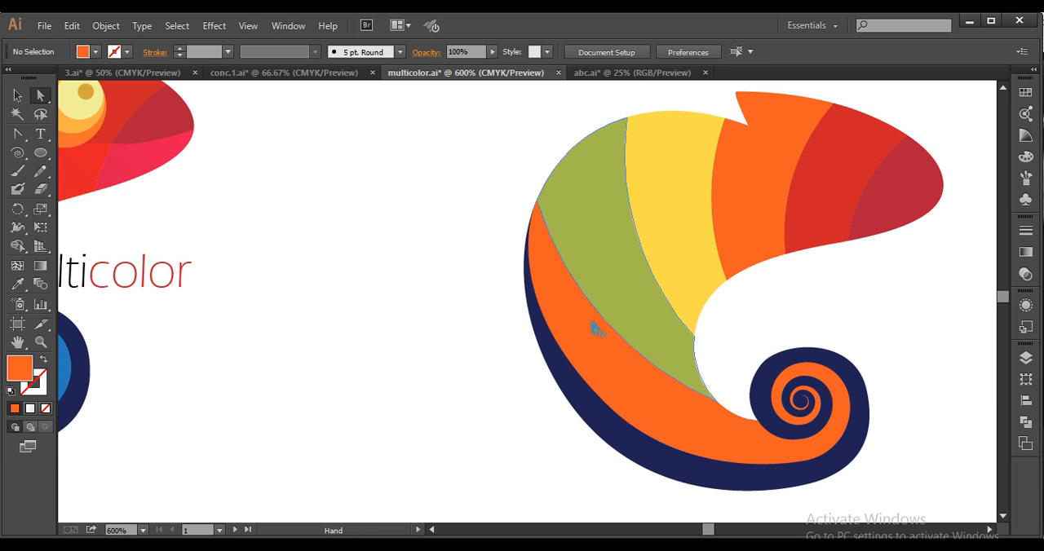
scroll(610, 347, up, 3)
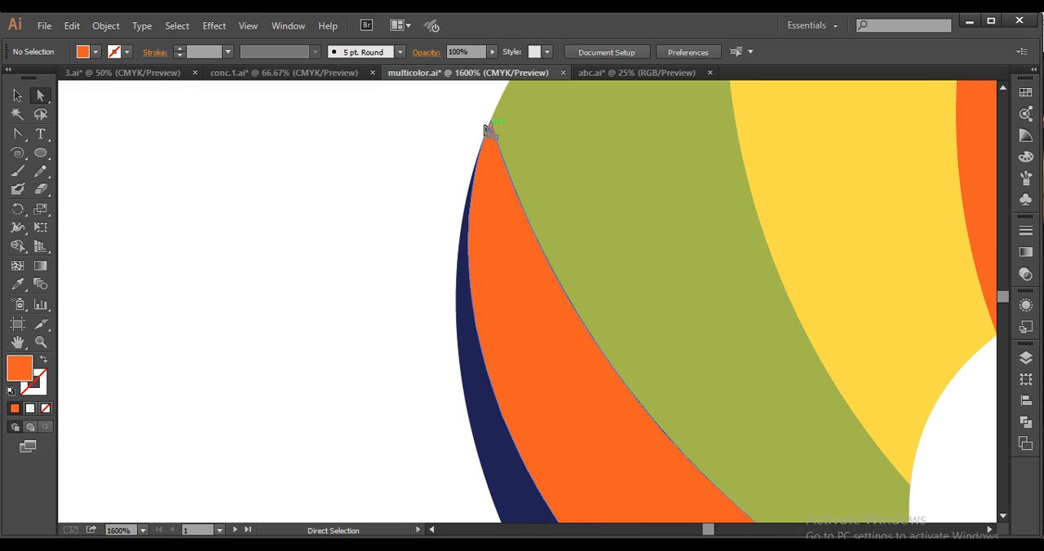
click(491, 127)
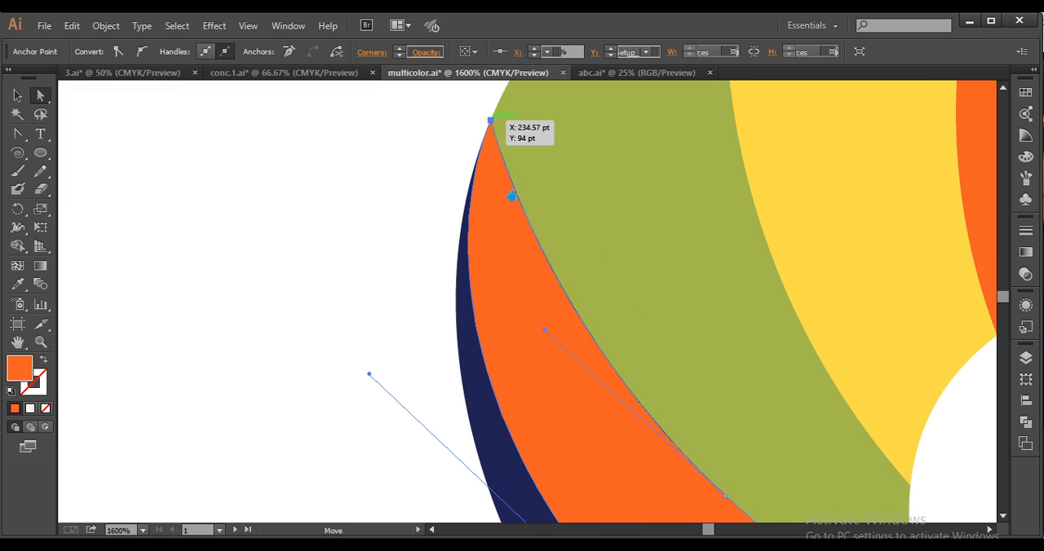
scroll(508, 307, up, 3)
click(485, 231)
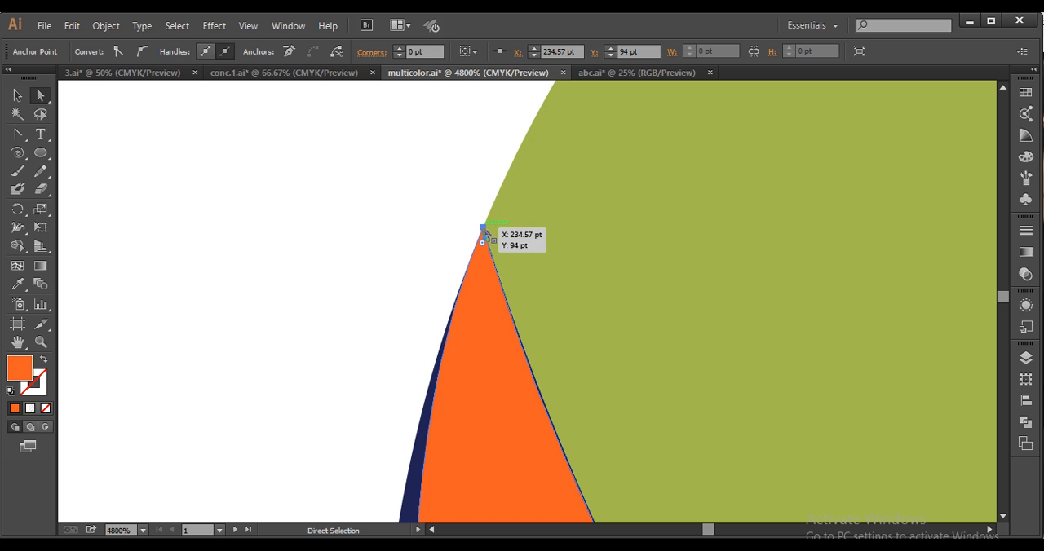
key(space)
drag(587, 447, 464, 250)
scroll(587, 372, down, 2)
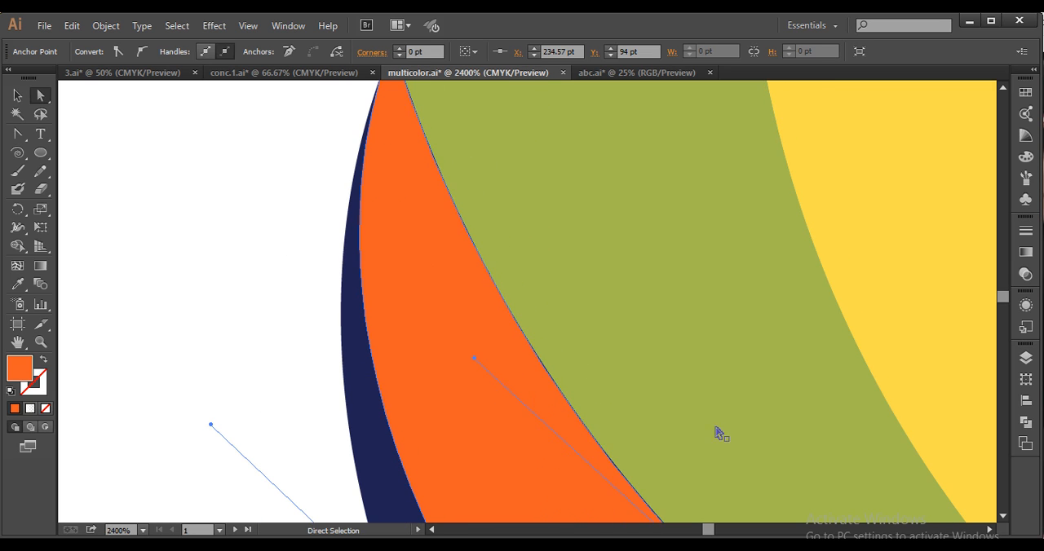
key(space)
drag(720, 433, 680, 382)
key(space)
drag(632, 425, 613, 348)
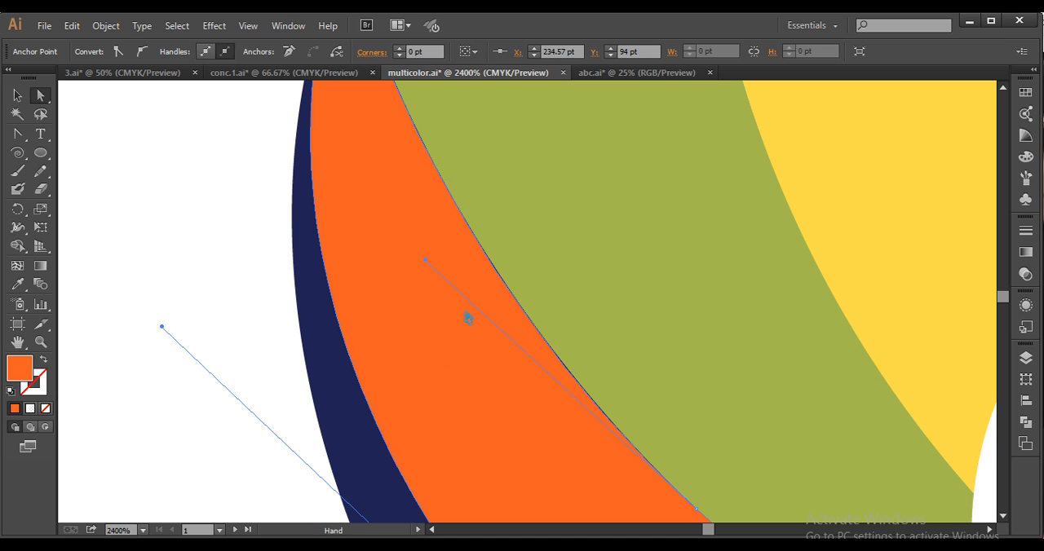
drag(425, 265, 434, 264)
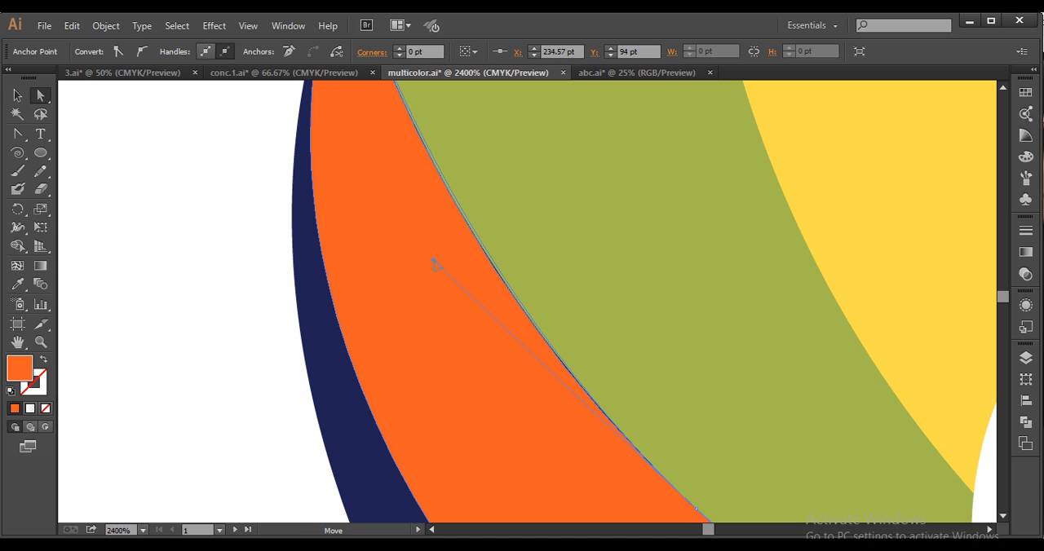
click(259, 296)
Recolour the orange tail spiral with the palette's blue swatch using the Eyedropper, and deselect it
scroll(559, 426, down, 3)
key(space)
drag(596, 407, 478, 303)
scroll(554, 375, down, 1)
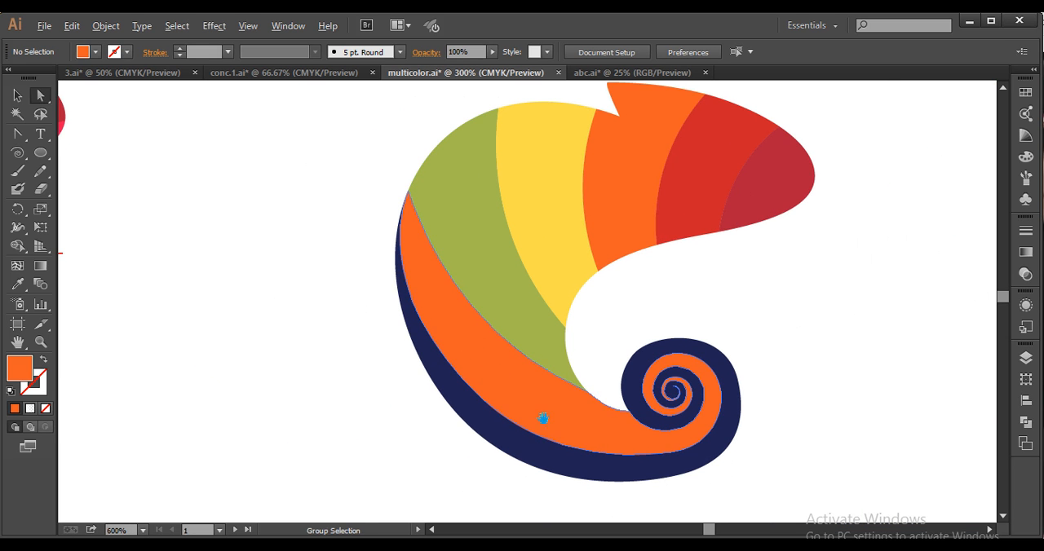
scroll(543, 419, down, 2)
key(space)
drag(623, 430, 688, 432)
key(space)
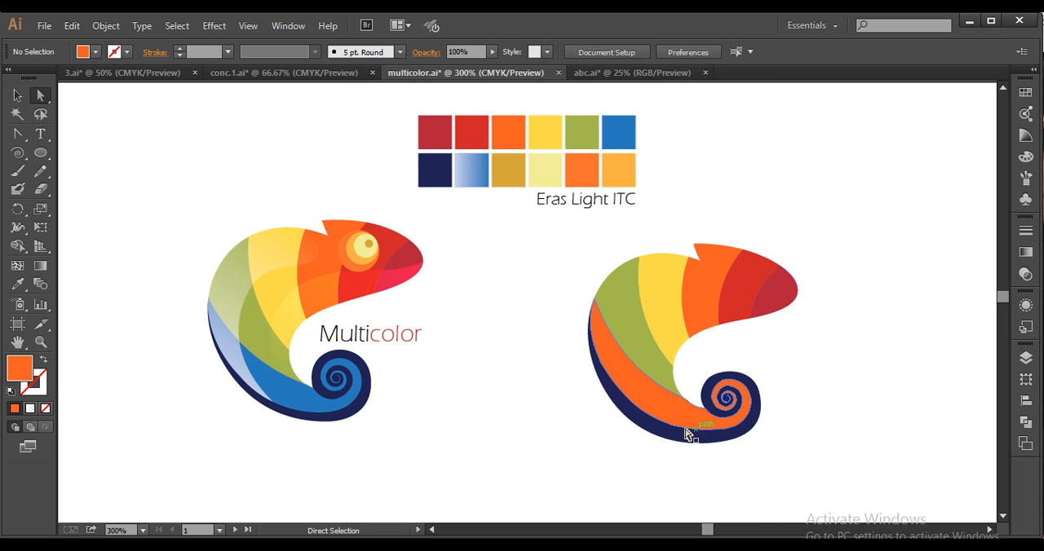
click(17, 95)
click(634, 394)
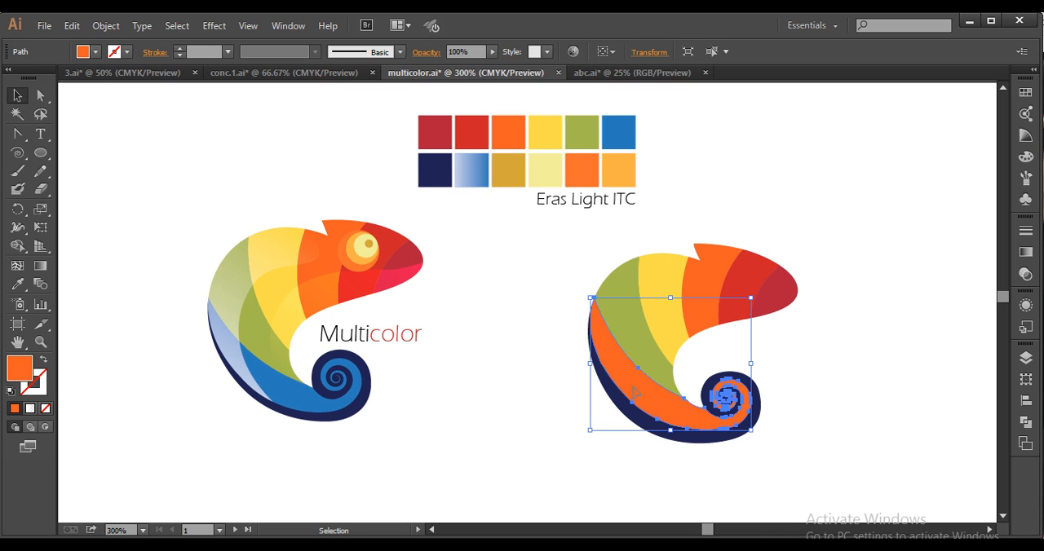
key(i)
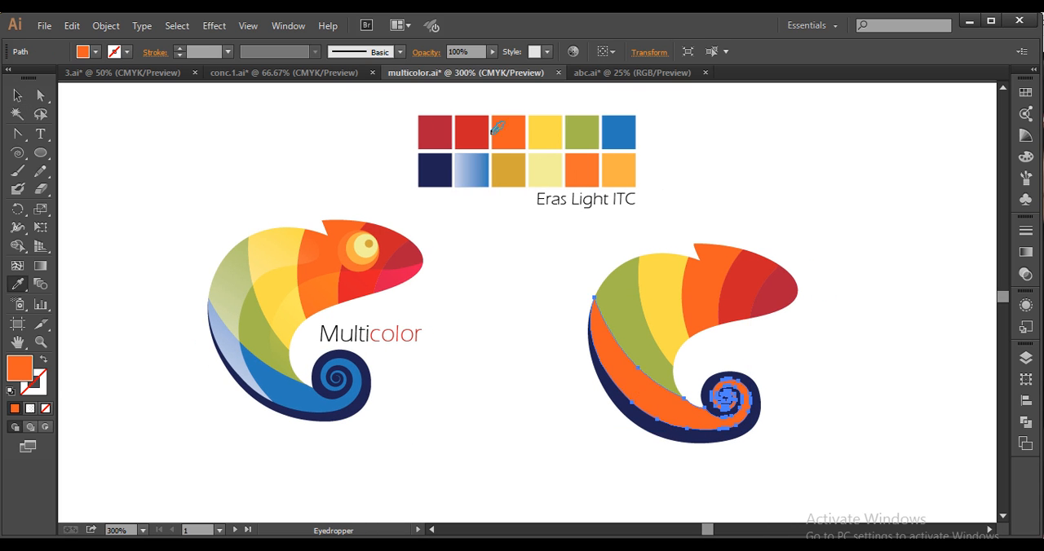
click(610, 140)
click(23, 102)
click(462, 326)
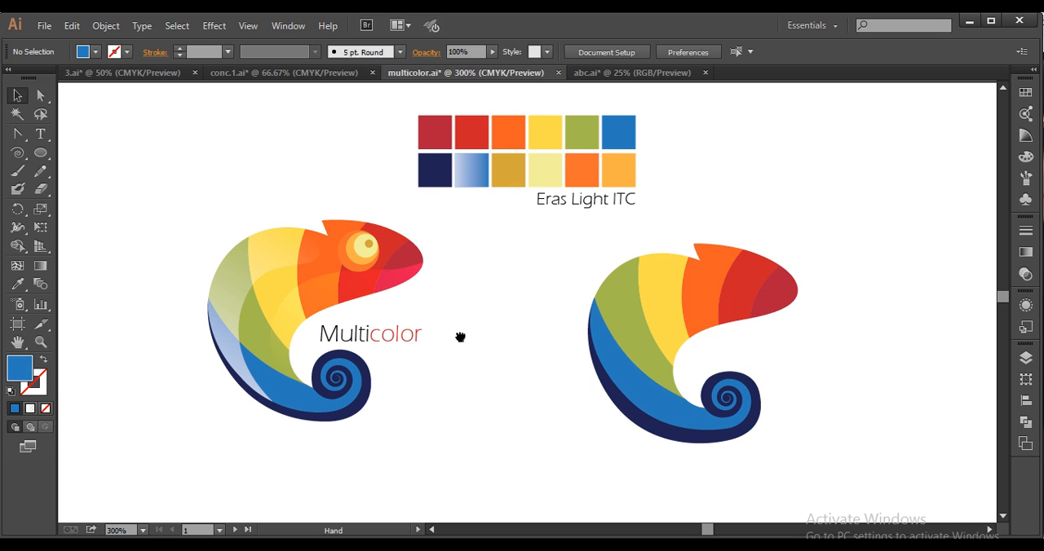
Examine the recoloured tail up close and compare the redrawn chameleon with the reference logo
drag(461, 337, 431, 324)
scroll(702, 403, up, 3)
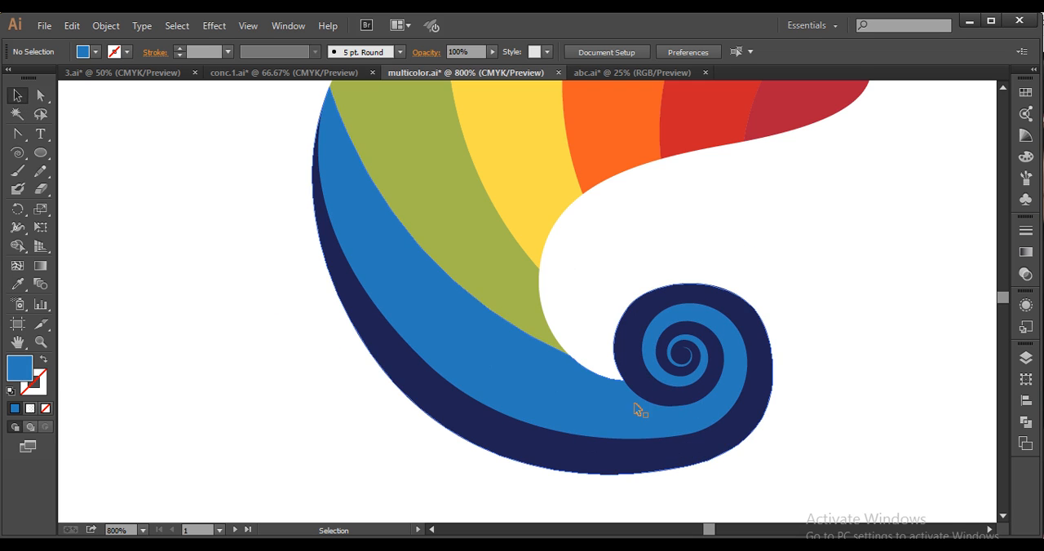
scroll(643, 379, down, 2)
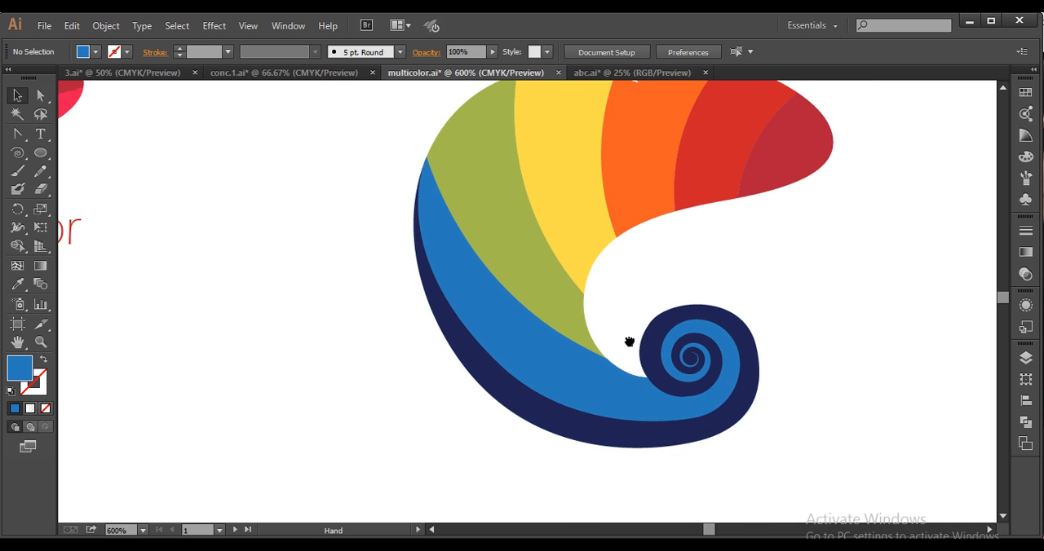
scroll(566, 330, down, 2)
drag(384, 344, 475, 302)
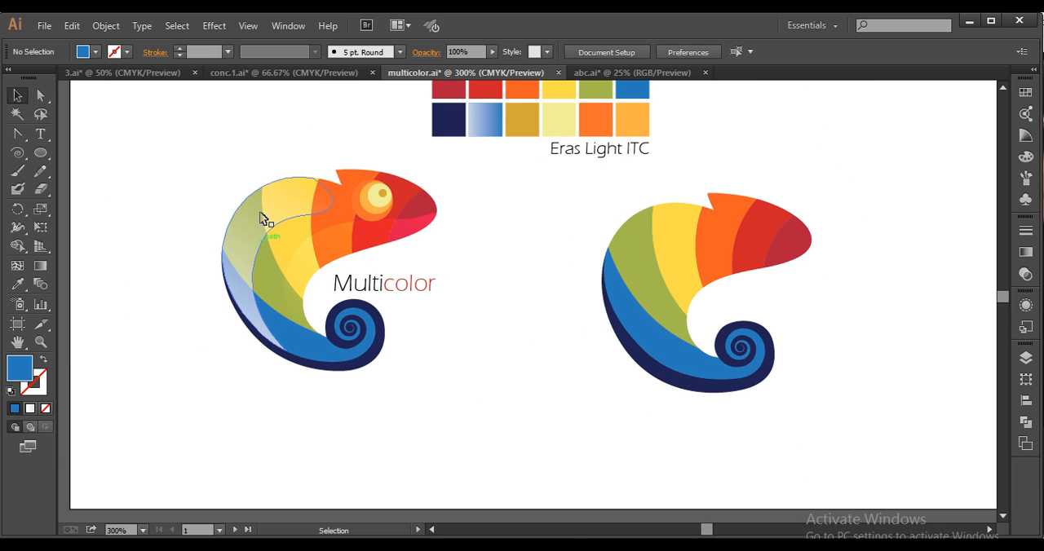
drag(651, 392, 683, 392)
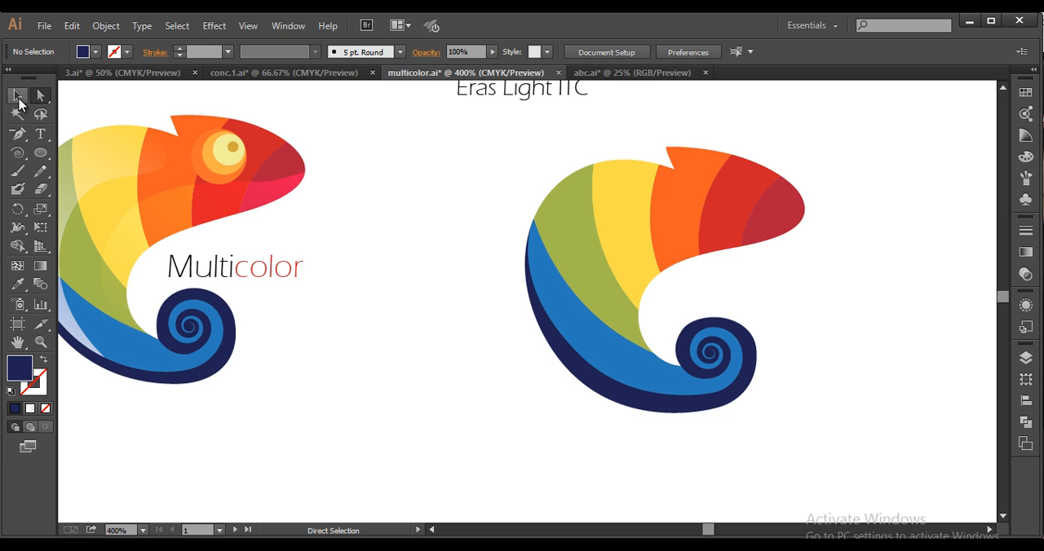
click(19, 97)
scroll(523, 369, down, 2)
drag(533, 372, 568, 403)
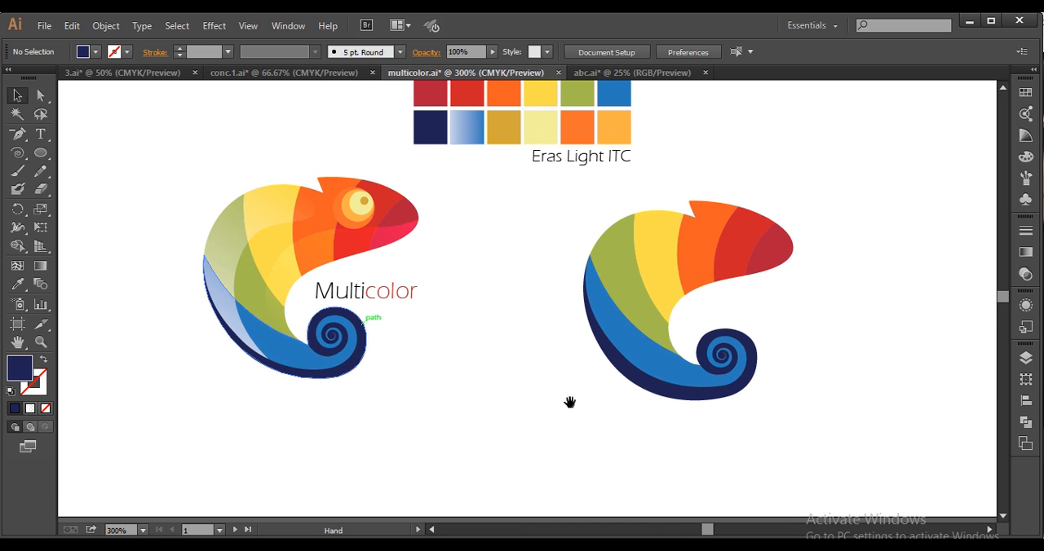
Select all shapes of the redrawn chameleon and unite them into a single silhouette with Pathfinder
drag(780, 437, 512, 196)
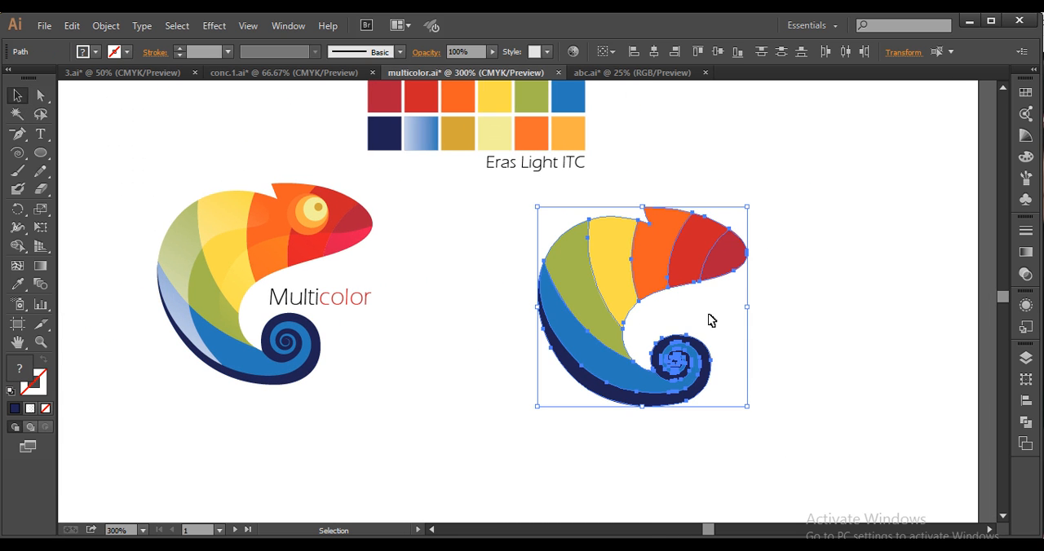
key(a)
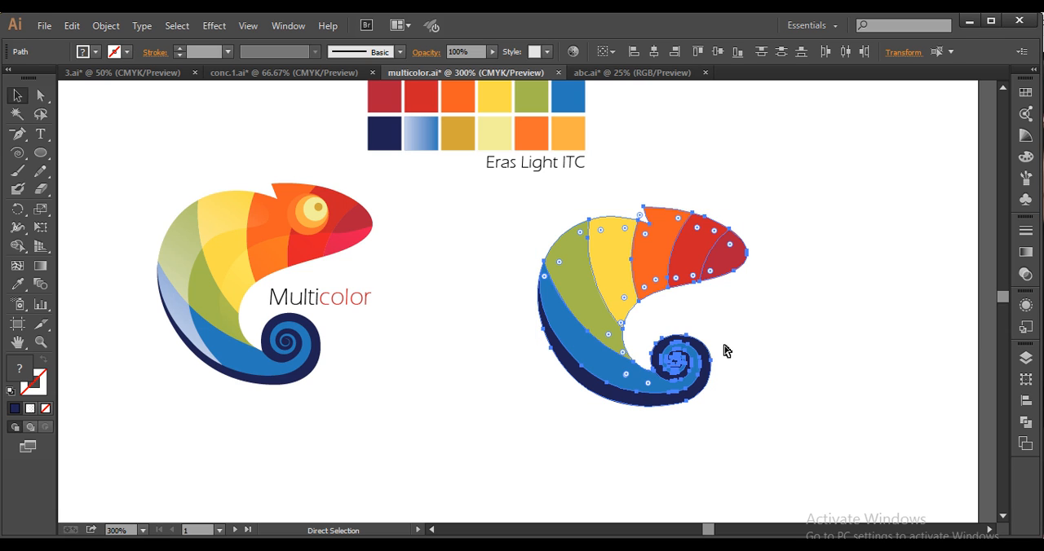
key(v)
click(1025, 421)
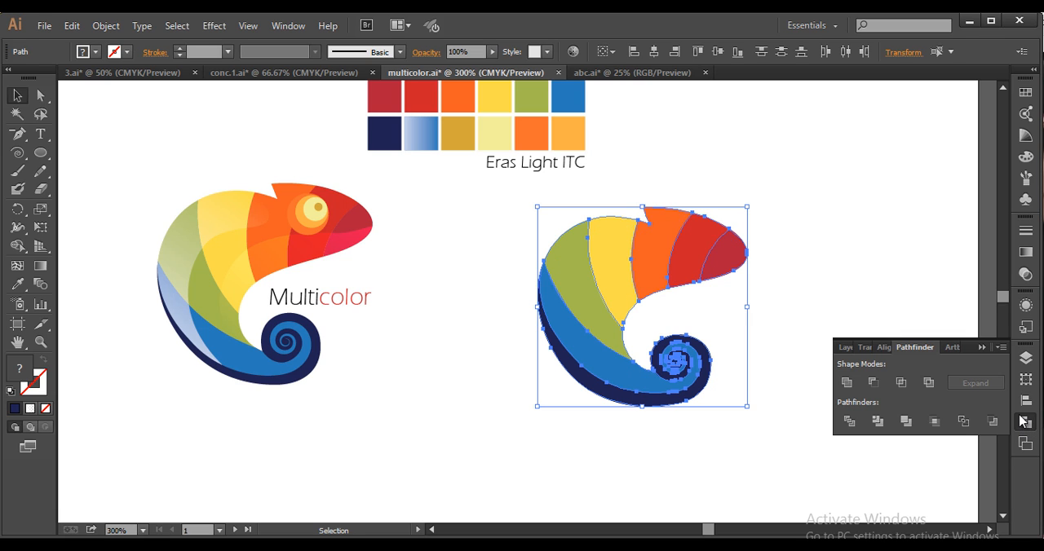
click(847, 383)
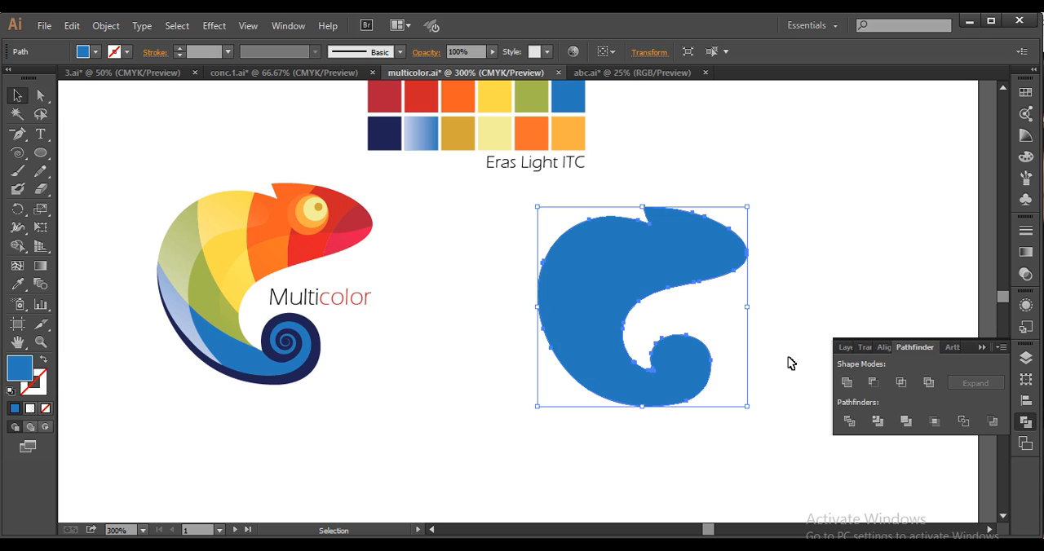
key(a)
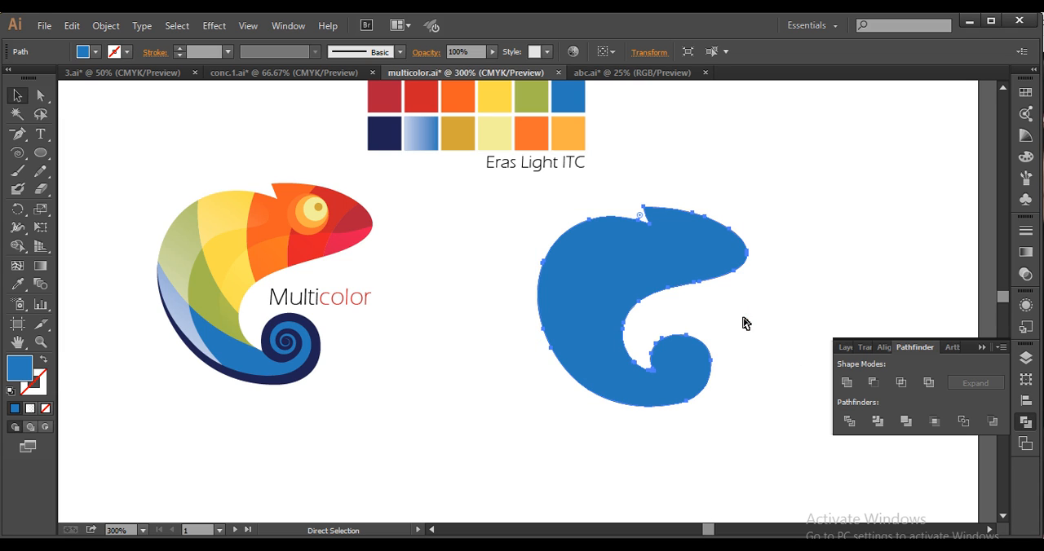
key(v)
click(991, 349)
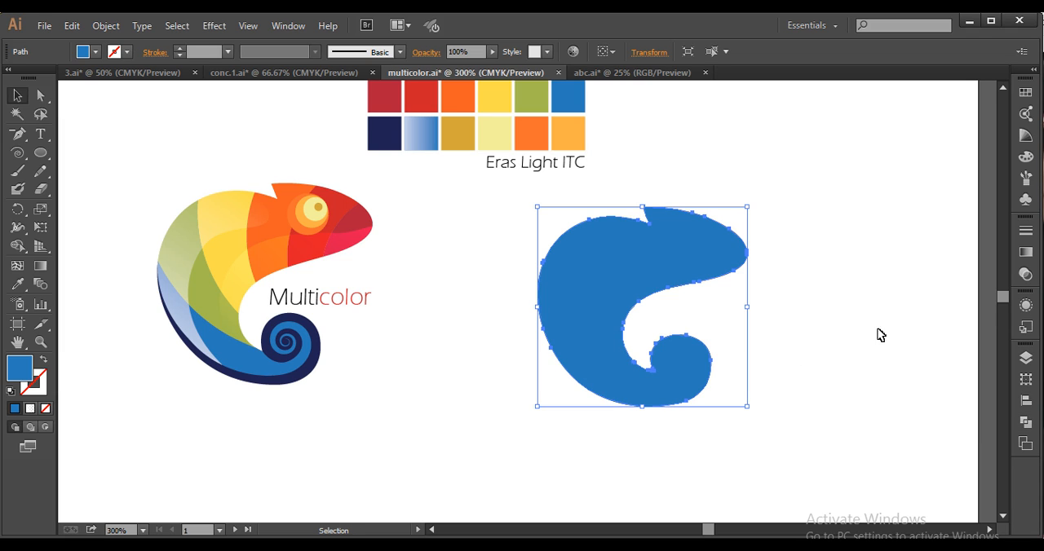
click(881, 265)
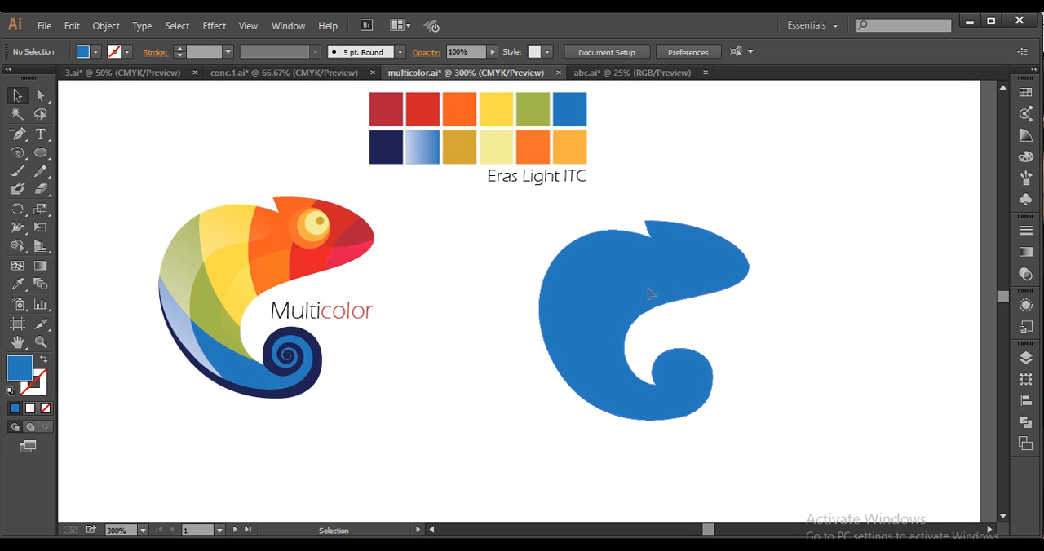
click(594, 302)
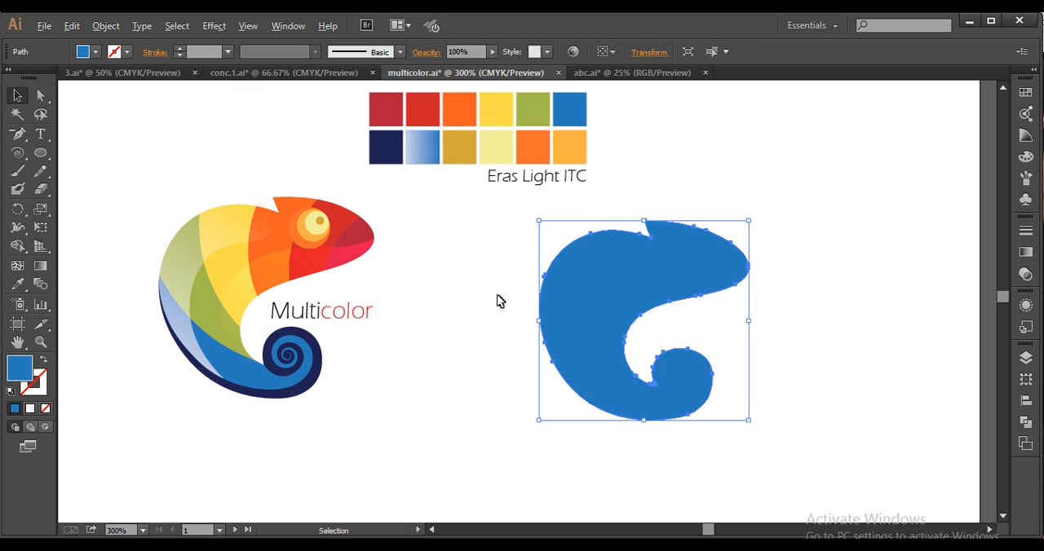
Start a Pen path across the upper back of the silhouette and change its fill to a contrasting green
key(ctrl+=)
drag(17, 141, 61, 136)
click(580, 202)
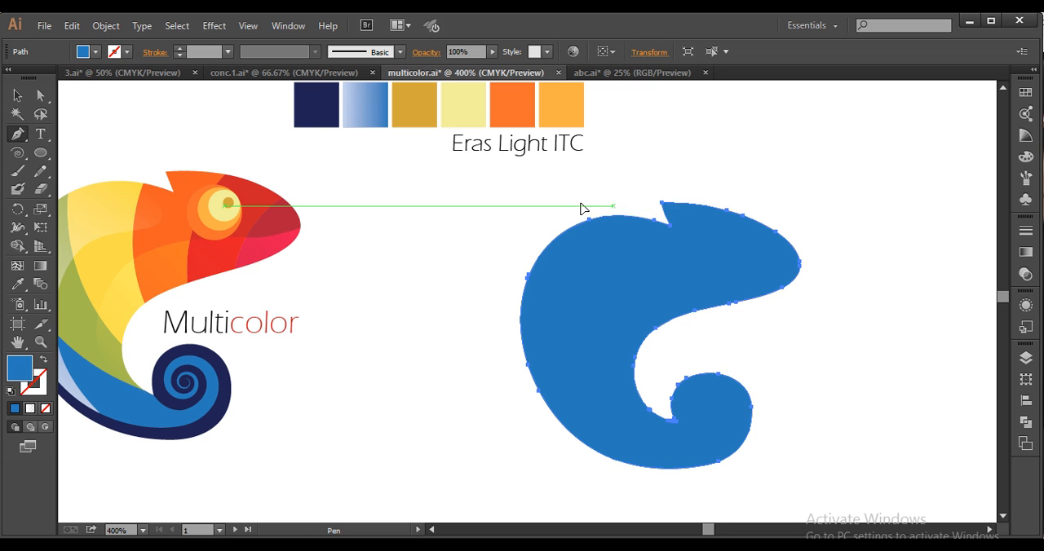
drag(649, 239, 653, 256)
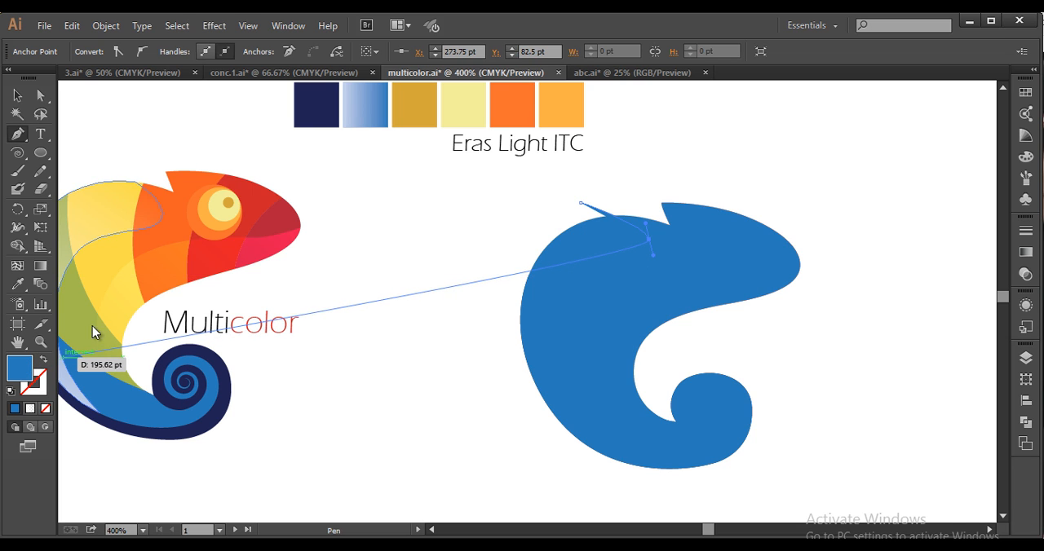
click(324, 235)
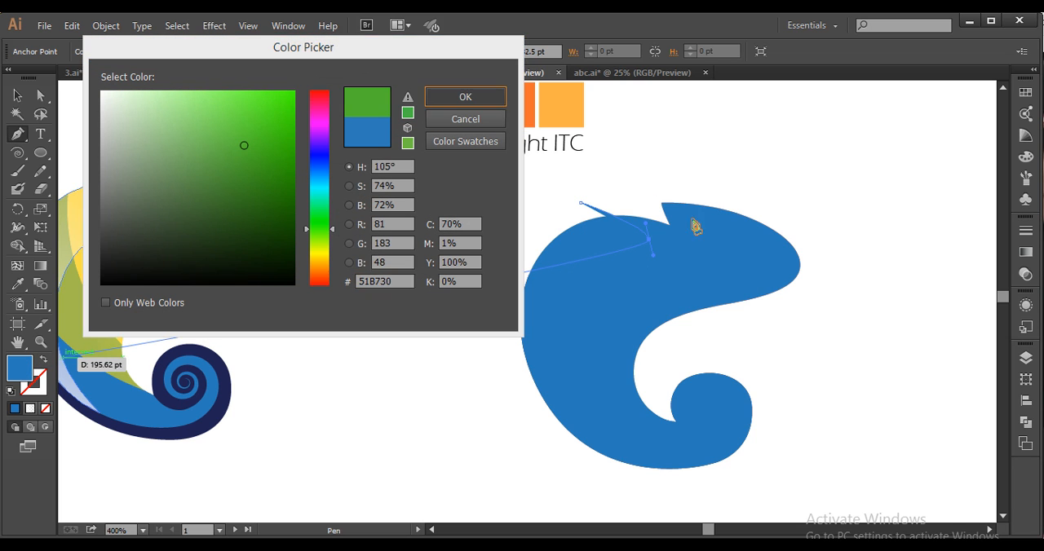
click(465, 96)
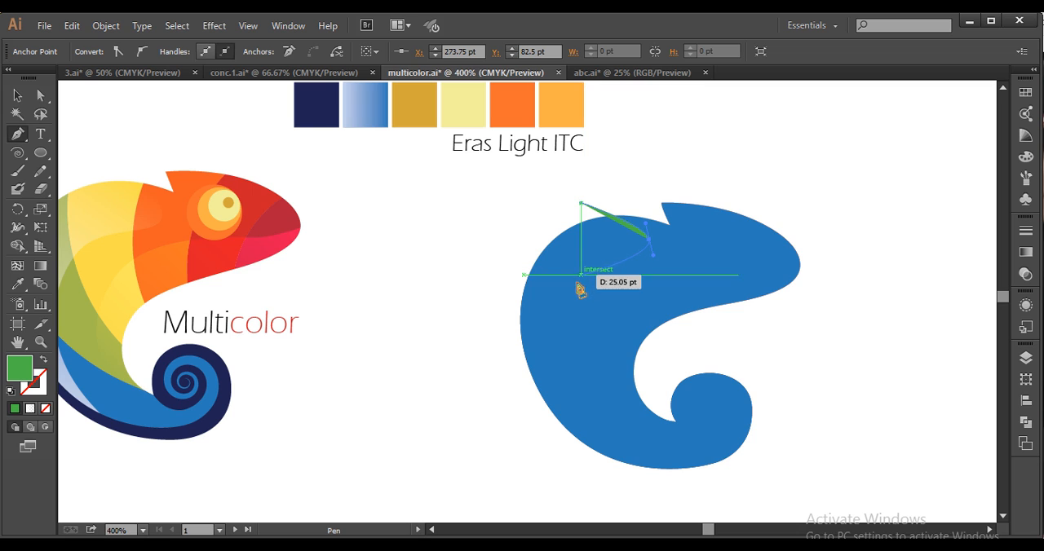
Continue the green path as a smooth curve from the upper back down the middle of the body to the lower tail
drag(574, 289, 561, 326)
key(space)
drag(583, 337, 628, 308)
key(ctrl+z)
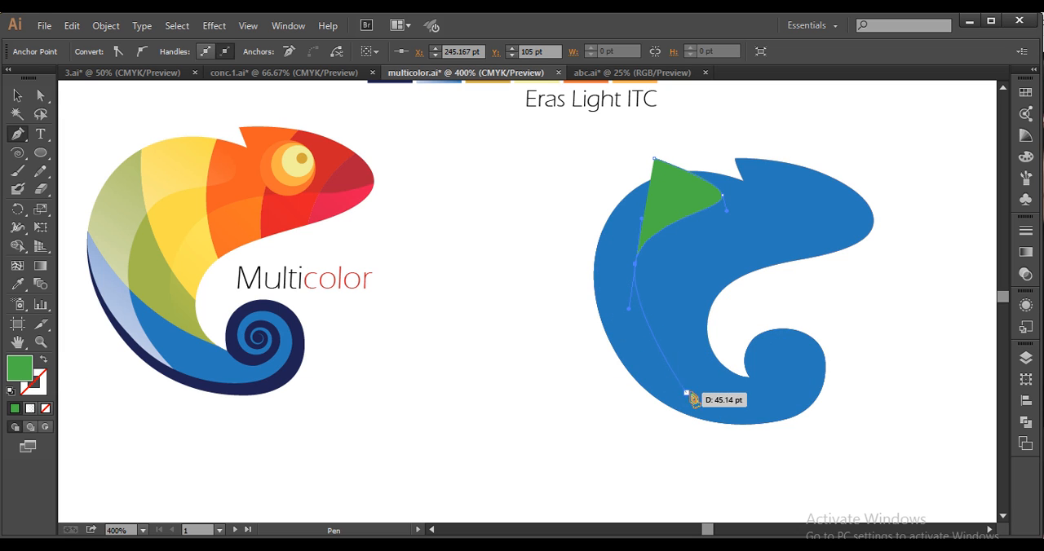
drag(693, 396, 737, 415)
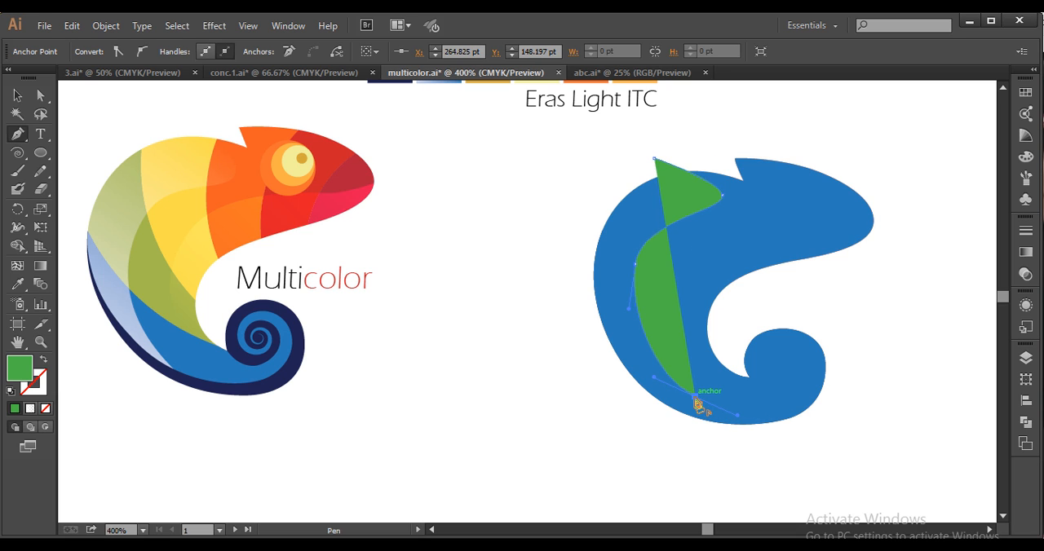
Close the green path with straight segments running well outside the silhouette around the tail and back
click(593, 440)
click(514, 360)
click(479, 270)
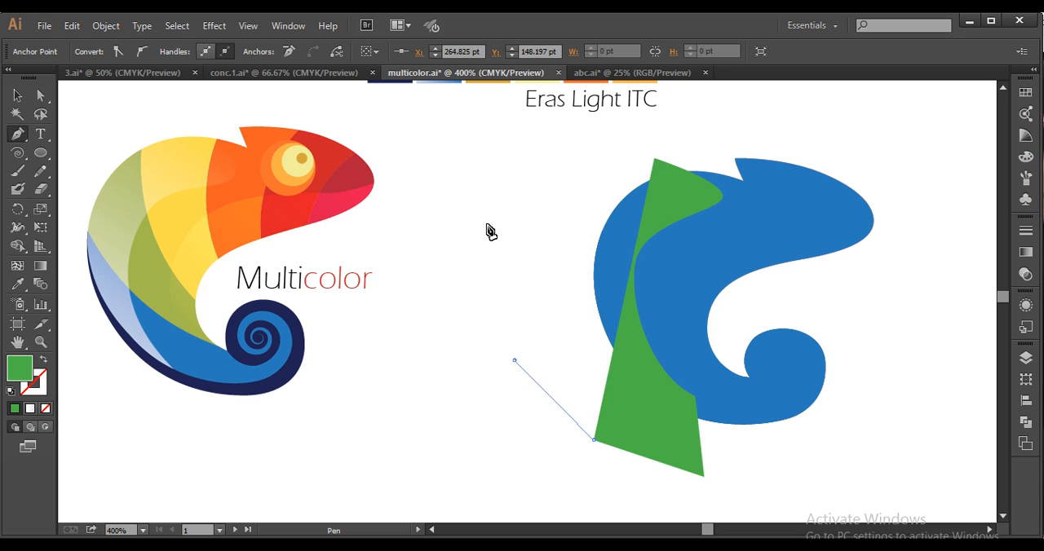
click(491, 204)
click(537, 174)
click(613, 153)
click(652, 159)
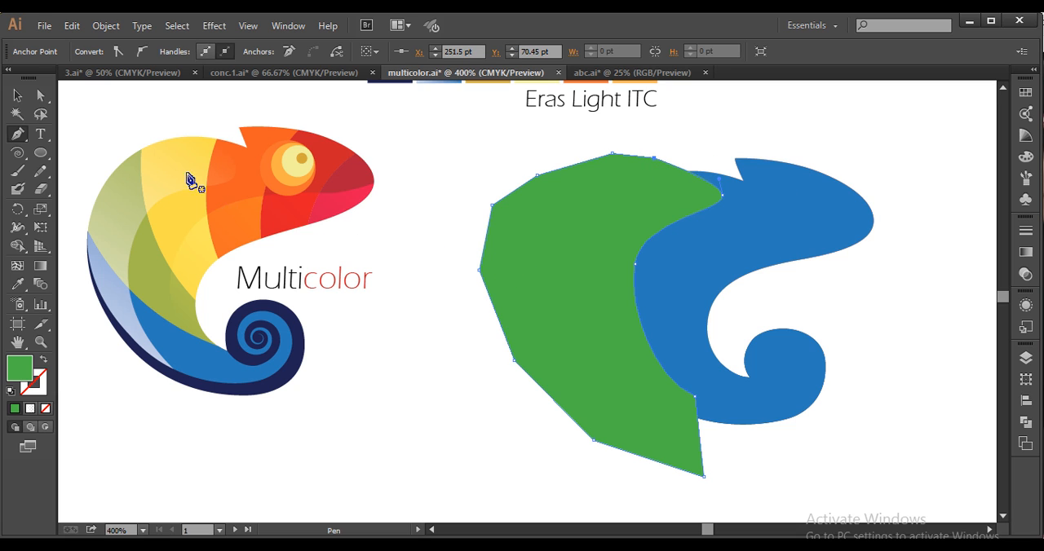
Intersect the green shape with the blue silhouette using Pathfinder to leave only the band along the back
click(17, 95)
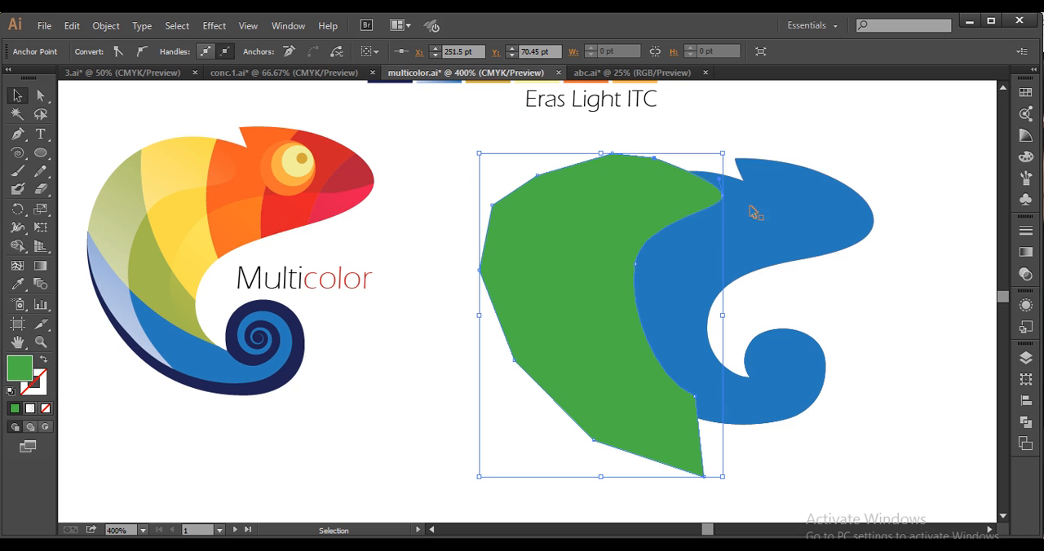
shift+click(832, 241)
click(1026, 422)
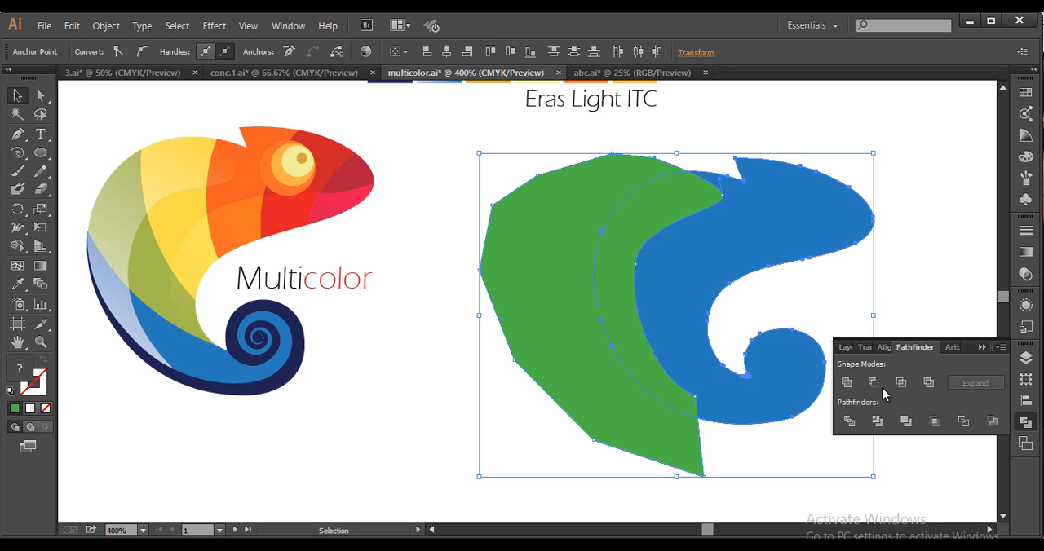
click(900, 382)
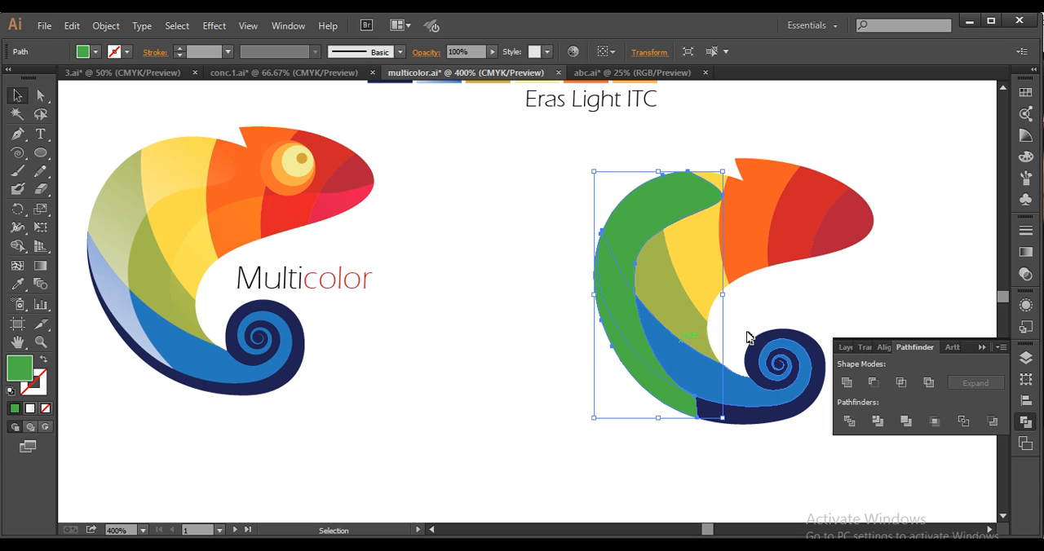
Split the outer lower part off the green back band along the blue tail shape's edge with the Shape Builder
key(ctrl+shift+a)
click(667, 362)
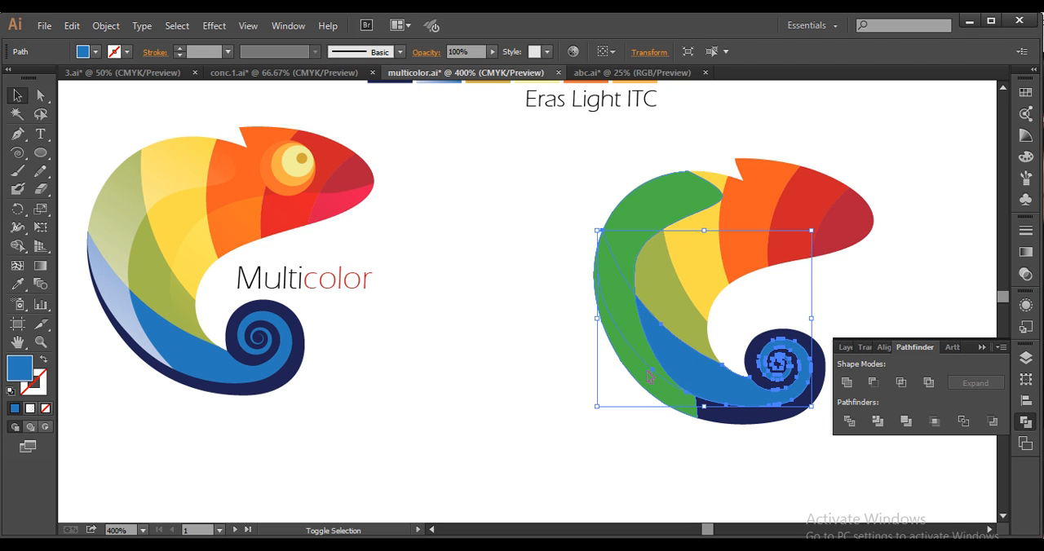
click(17, 246)
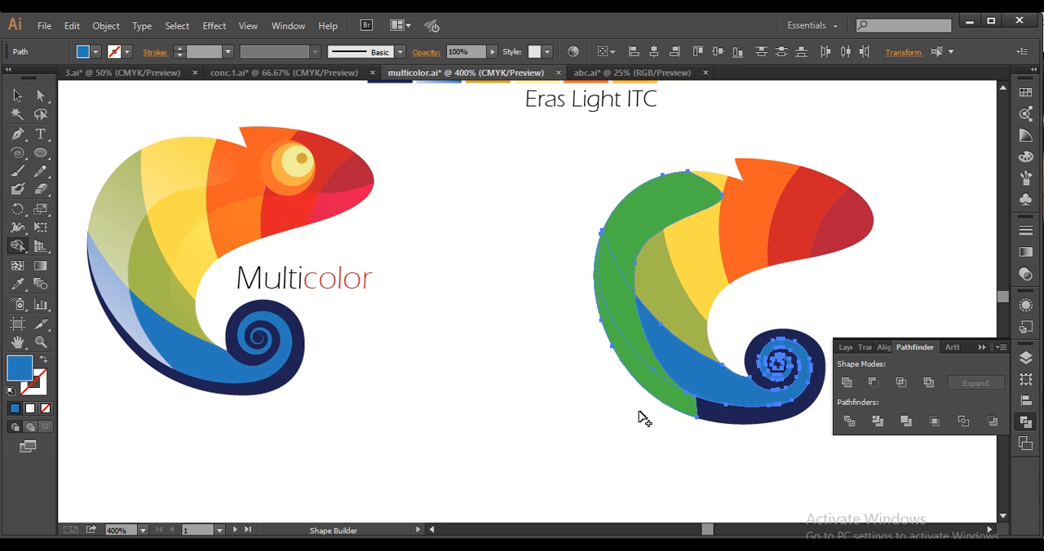
click(652, 397)
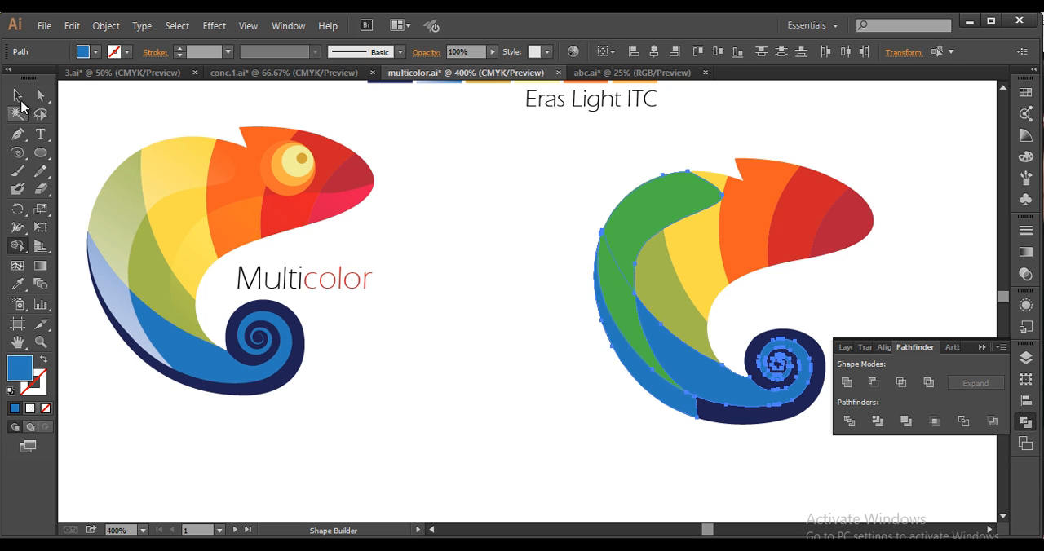
Undo the accidental shift of the tail shape and delete the separated blue piece covering the navy outer edge
click(17, 95)
drag(594, 418, 593, 420)
click(673, 478)
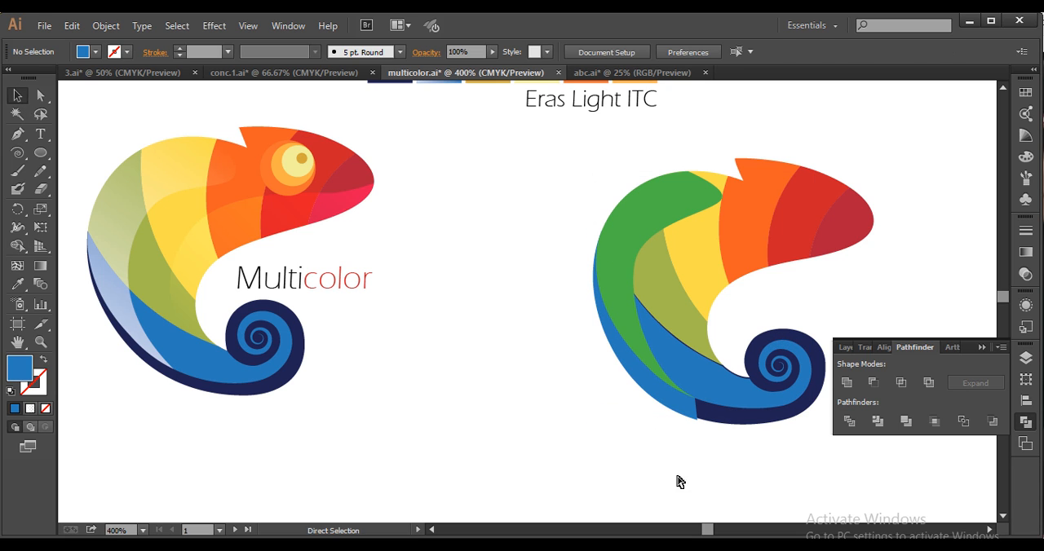
key(ctrl+z)
key(ctrl+z)
click(701, 458)
click(687, 416)
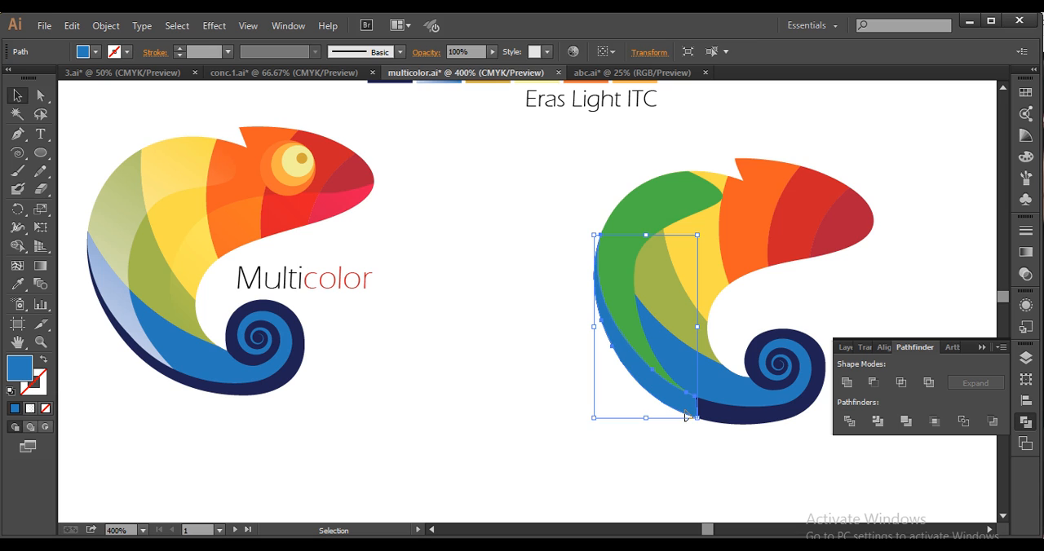
click(686, 431)
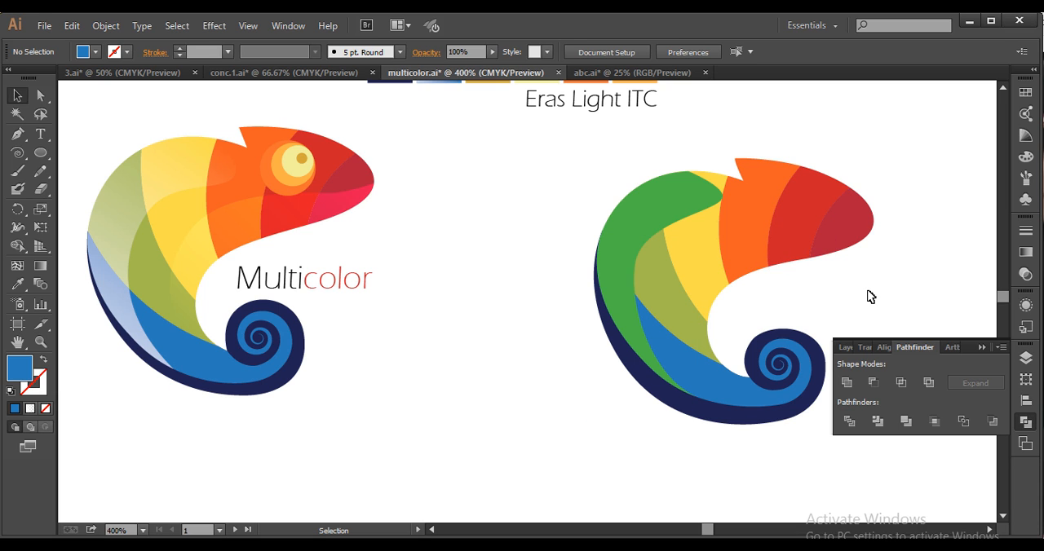
Place the silhouette in front again and draw a Pen curve from beyond the snout through the belly to the tail spiral
key(ctrl+a)
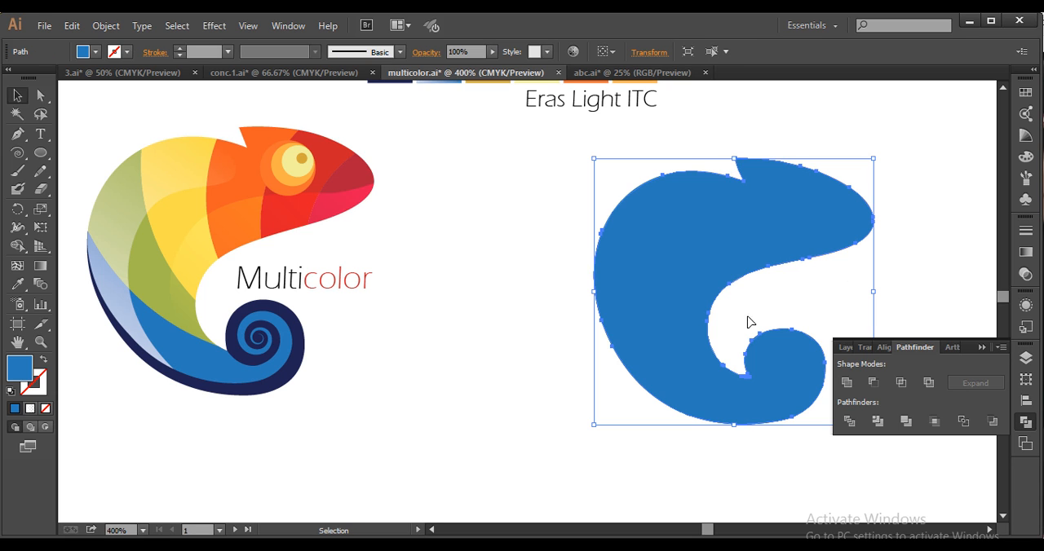
click(19, 137)
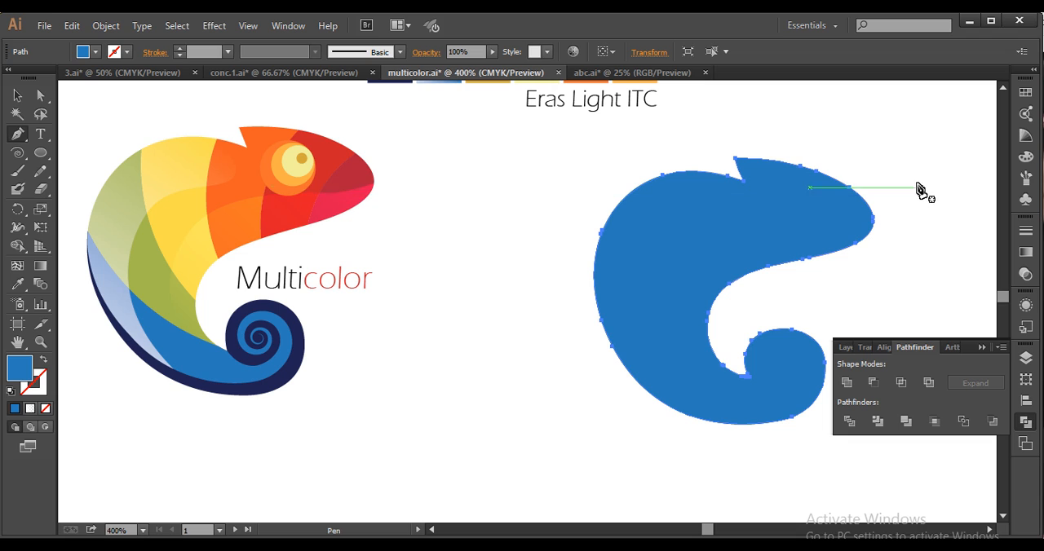
drag(918, 184, 824, 228)
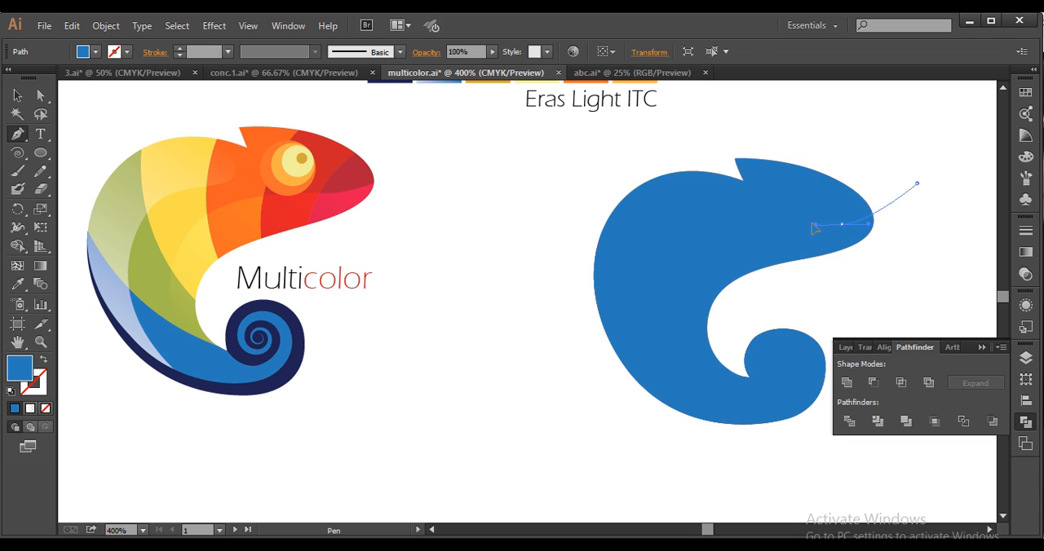
drag(684, 273, 662, 319)
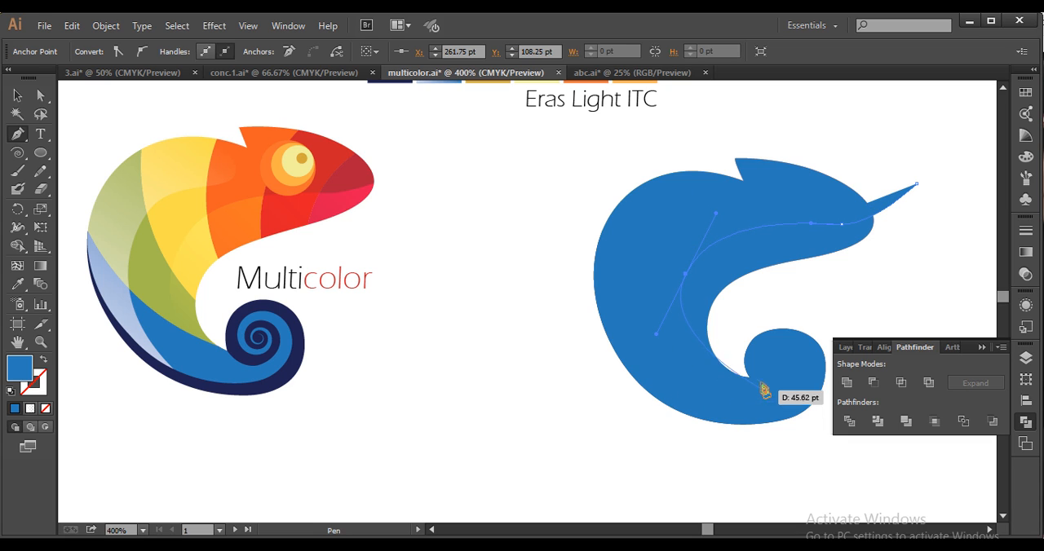
drag(751, 379, 817, 372)
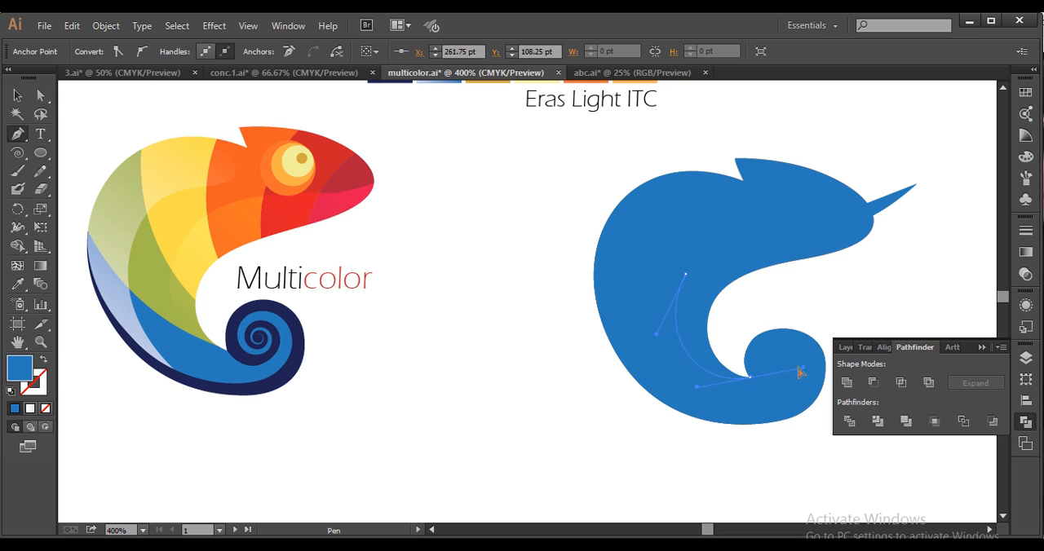
click(750, 379)
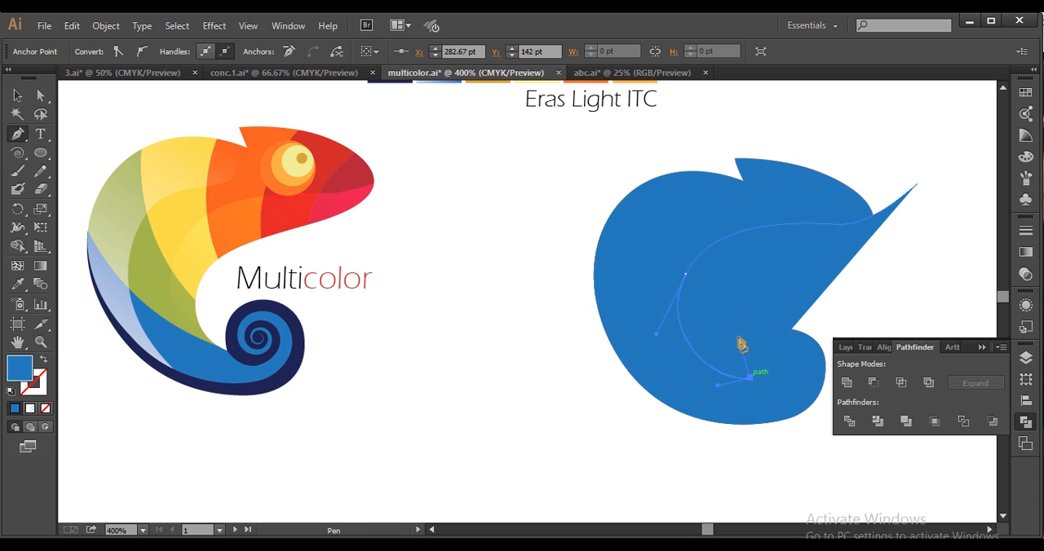
Close the belly path with straight segments outside the inner body edge, back to its starting anchor beyond the snout
click(728, 335)
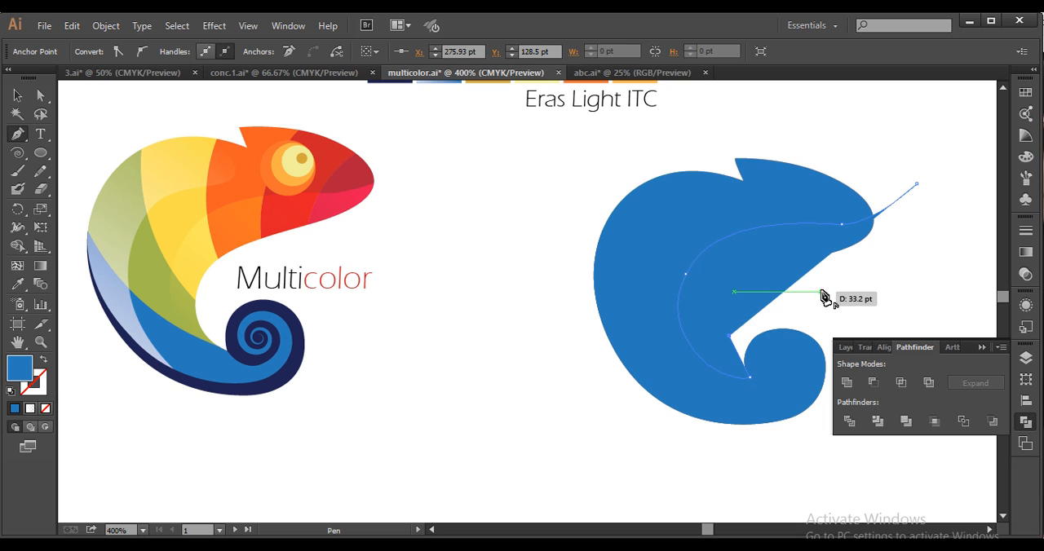
click(820, 293)
click(913, 219)
click(917, 187)
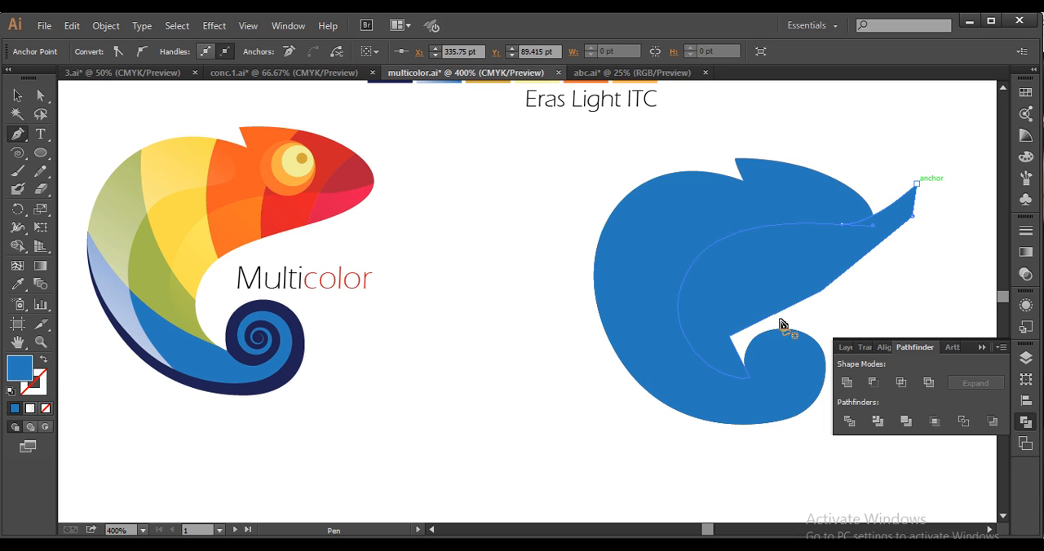
Intersect the belly path with the silhouette using Pathfinder and check the resulting shape's end near the tail spiral
click(19, 96)
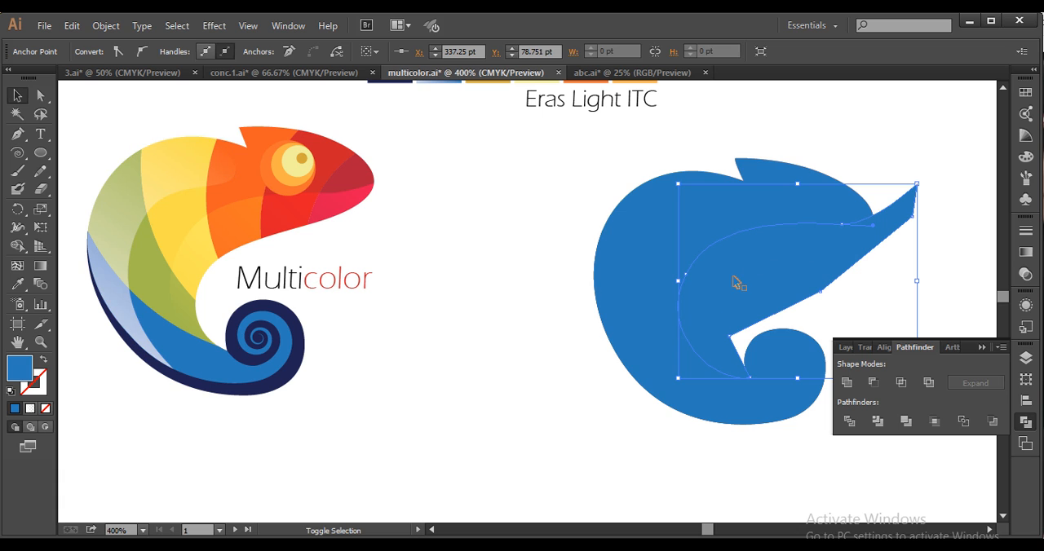
shift+click(708, 252)
shift+click(710, 217)
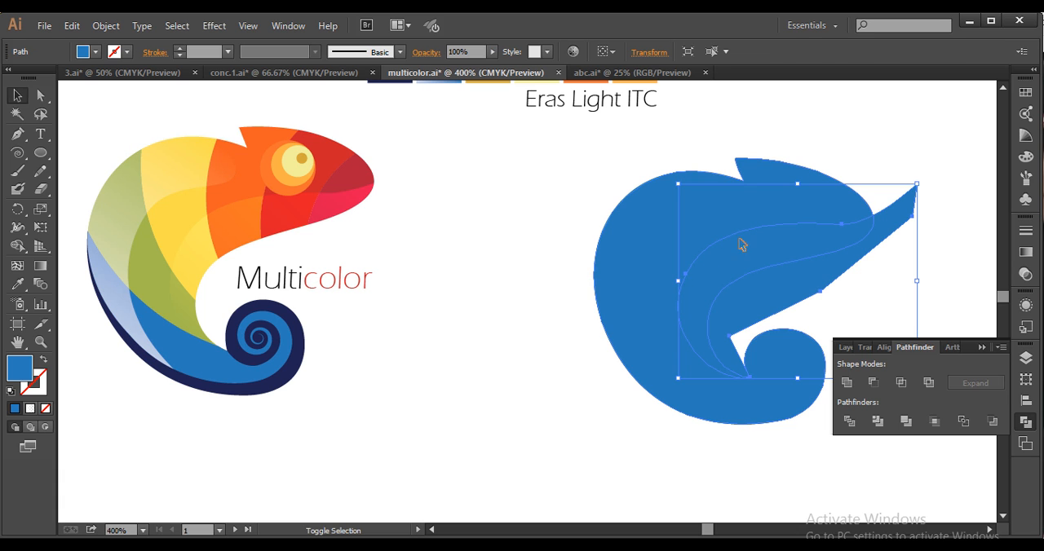
click(902, 383)
scroll(805, 334, up, 2)
drag(753, 304, 739, 300)
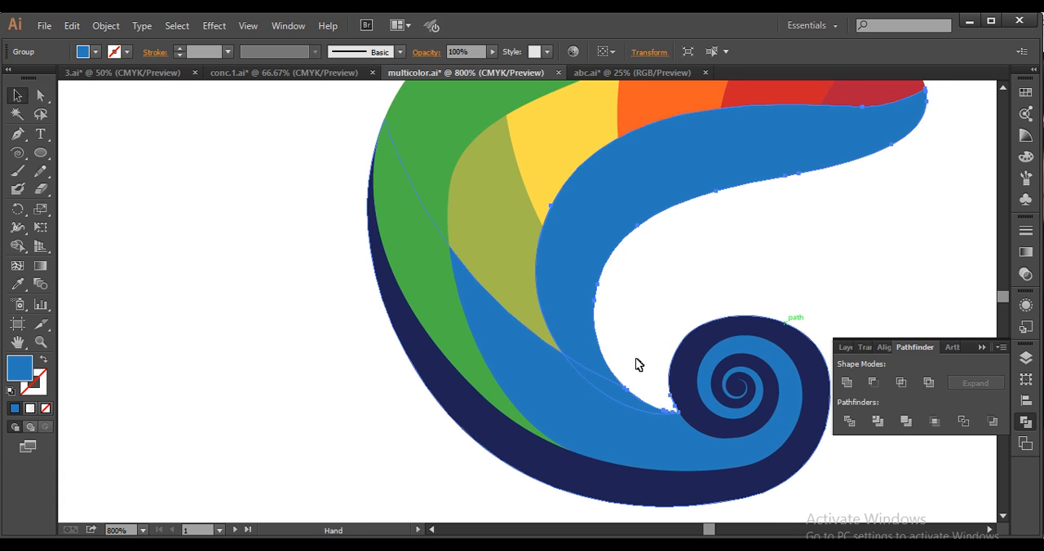
click(629, 329)
click(631, 405)
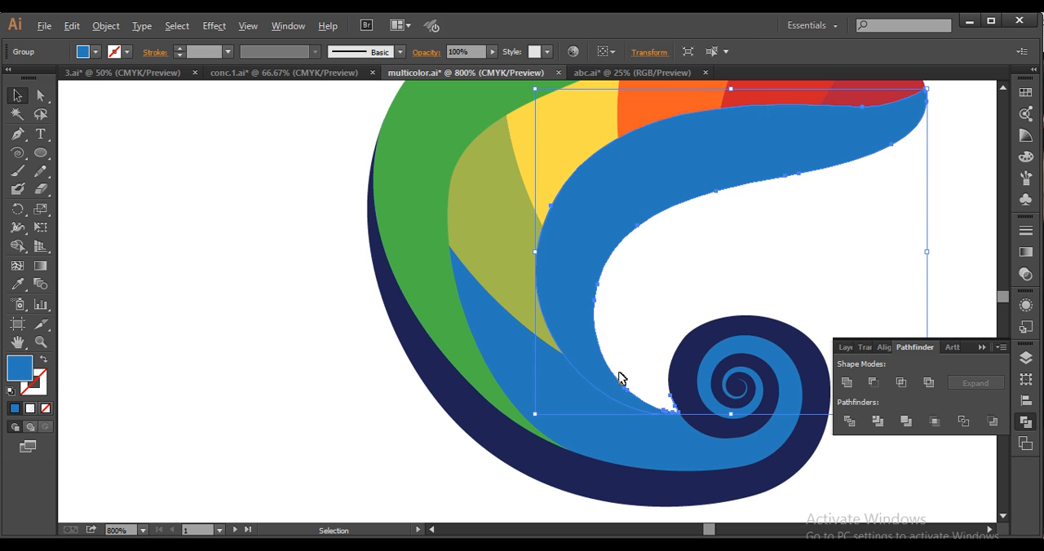
scroll(650, 297, down, 2)
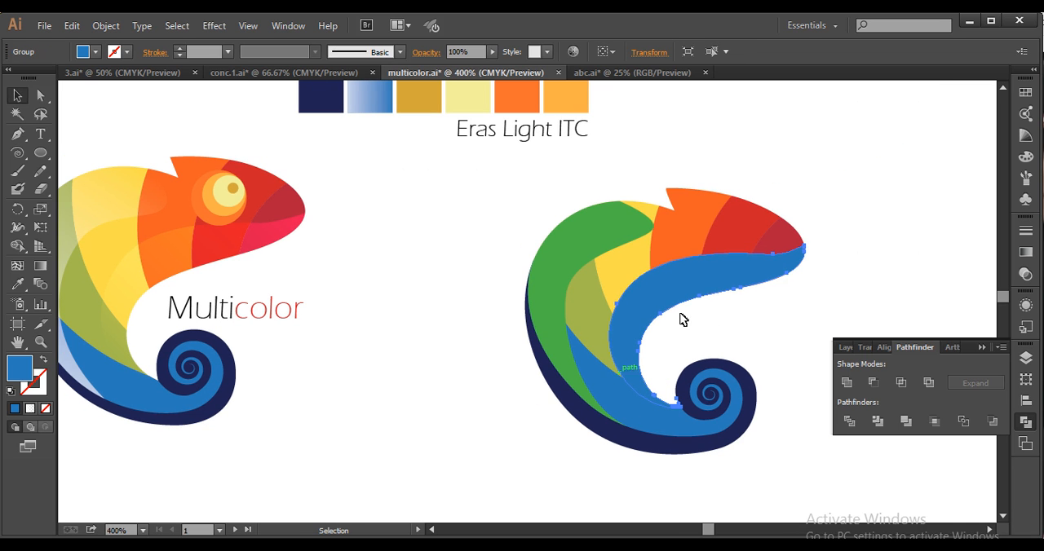
Apply the palette's gradient swatch to the green back band and blue belly shape with the Eyedropper, and activate the Gradient tool
shift+click(624, 252)
scroll(636, 261, down, 1)
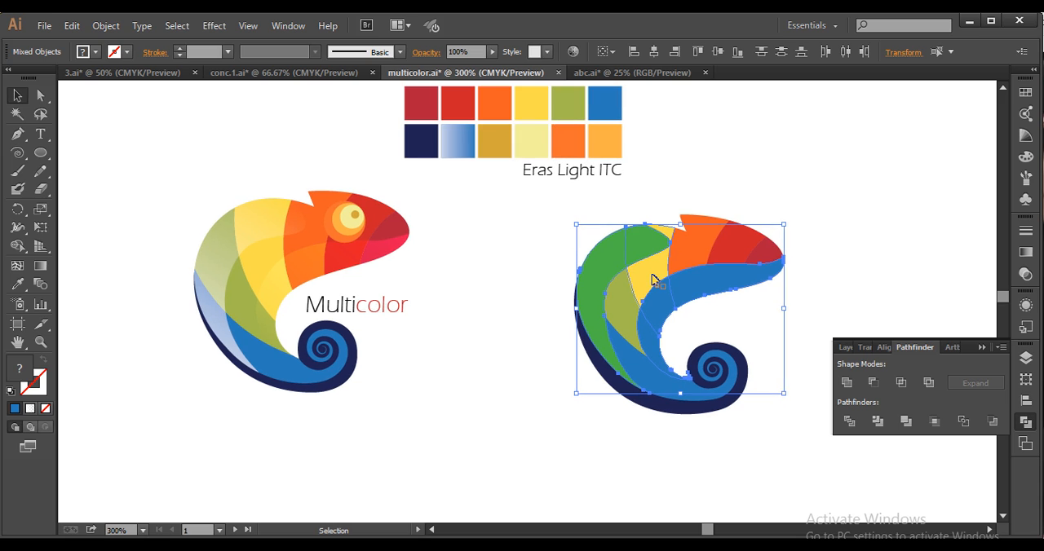
key(i)
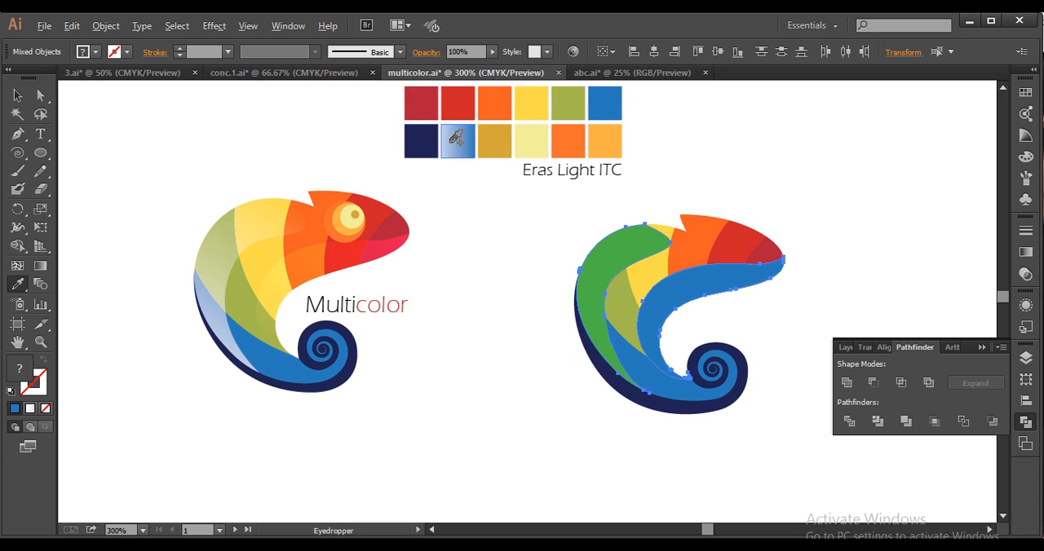
click(451, 143)
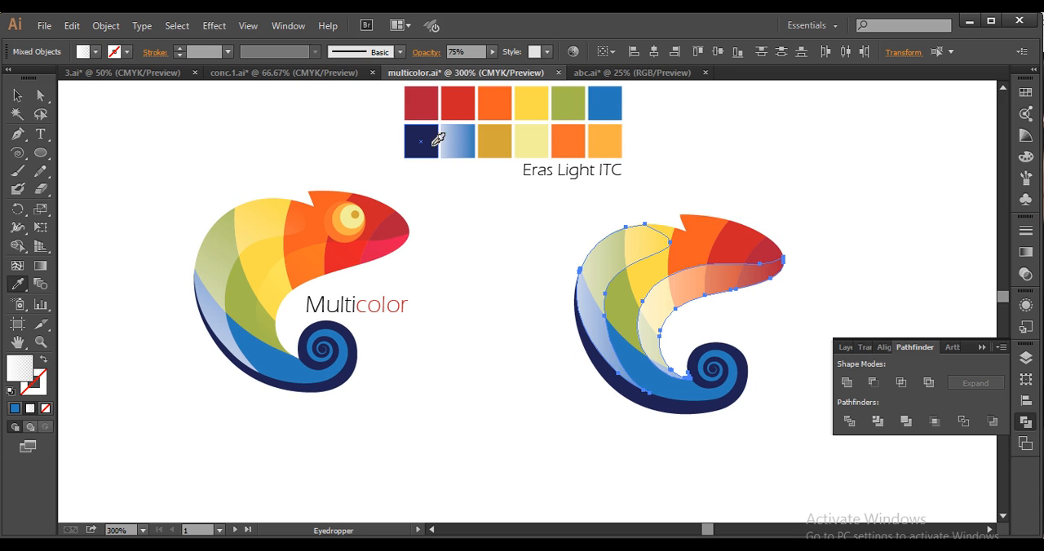
click(45, 263)
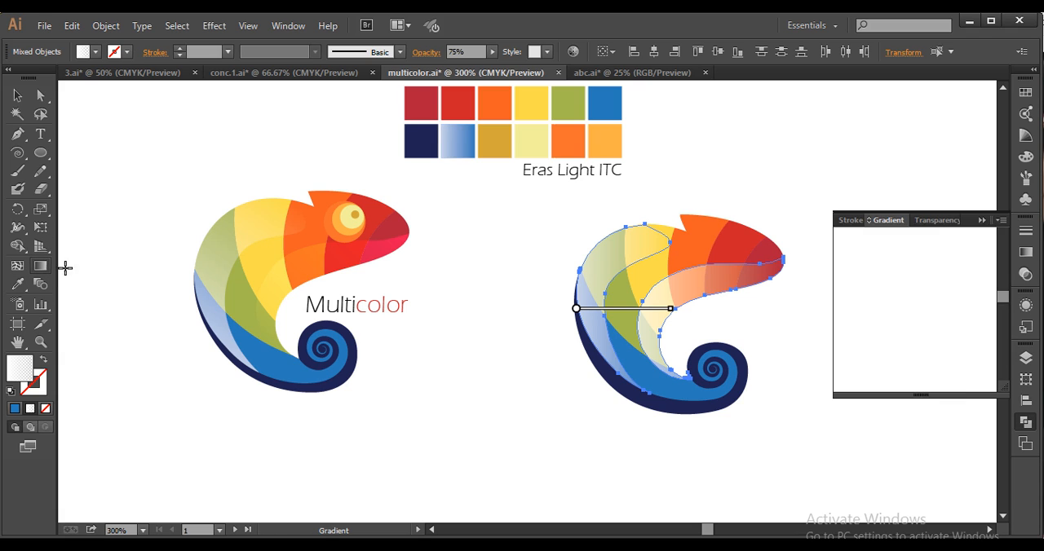
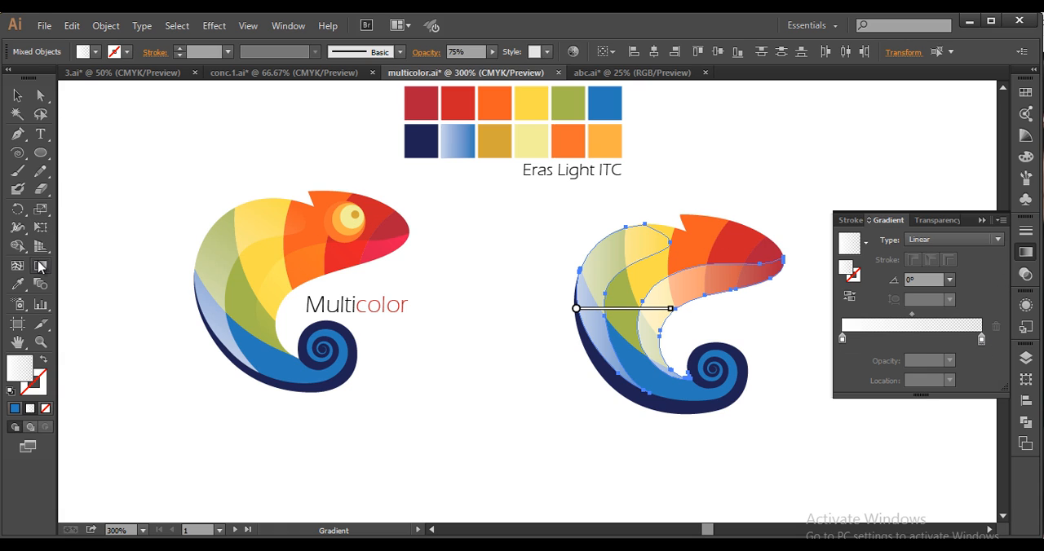
Redirect the back highlight's gradient diagonally from the lower back up toward the orange neck band, at about 43.5°
click(17, 95)
key(ctrl+shift+a)
click(605, 269)
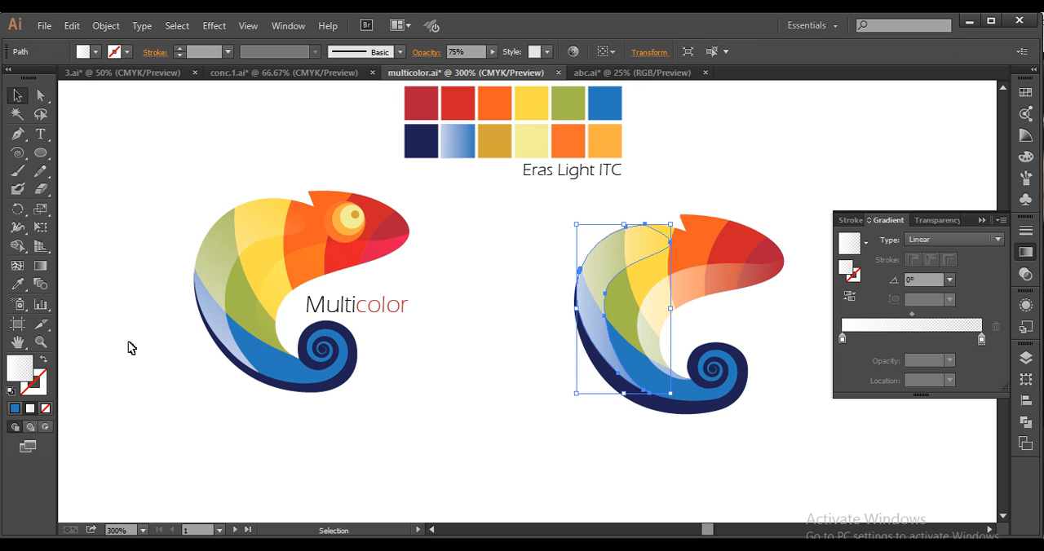
click(40, 265)
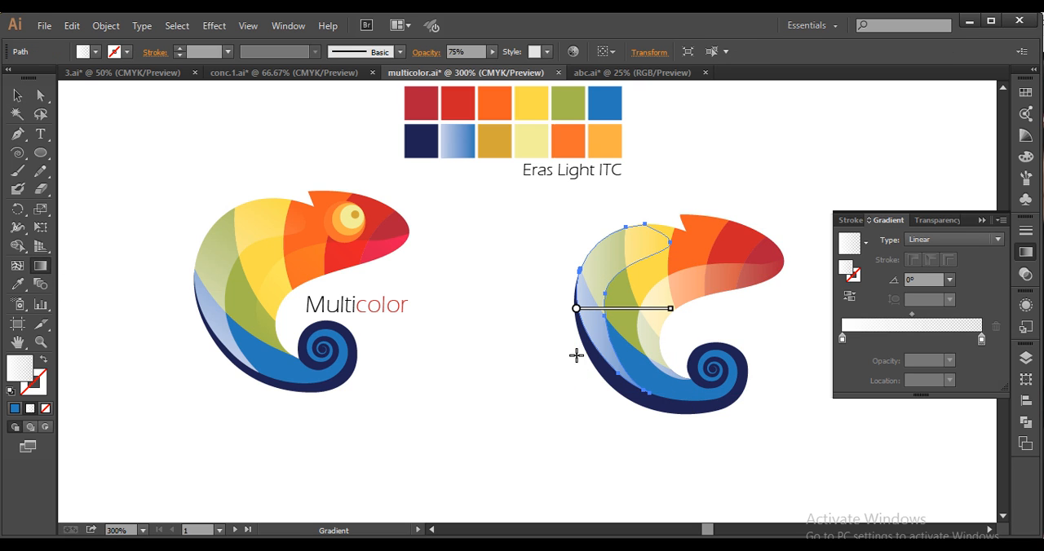
mouse_move(590, 360)
mouse_down()
mouse_move(664, 241)
mouse_move(677, 250)
mouse_up()
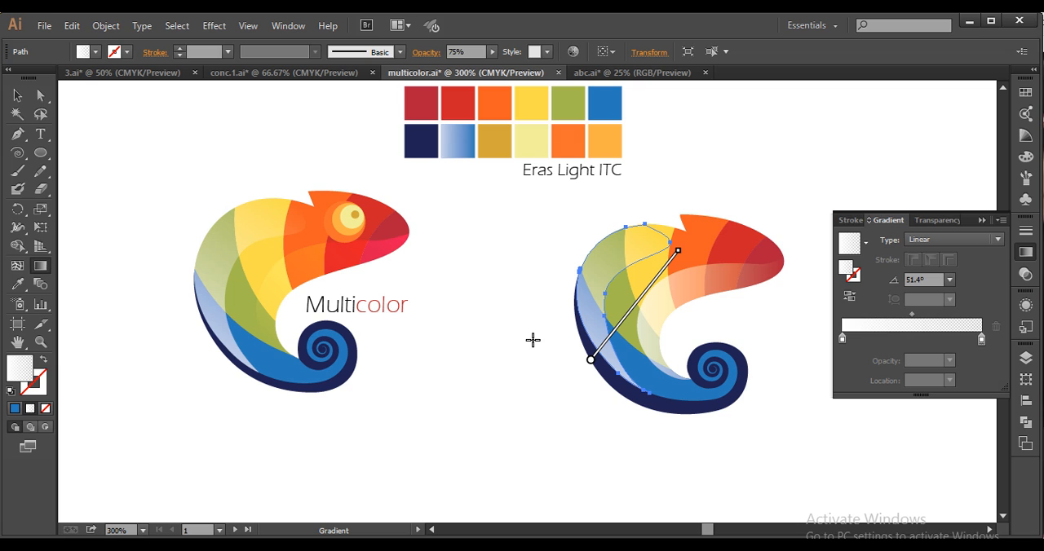
drag(545, 375, 666, 240)
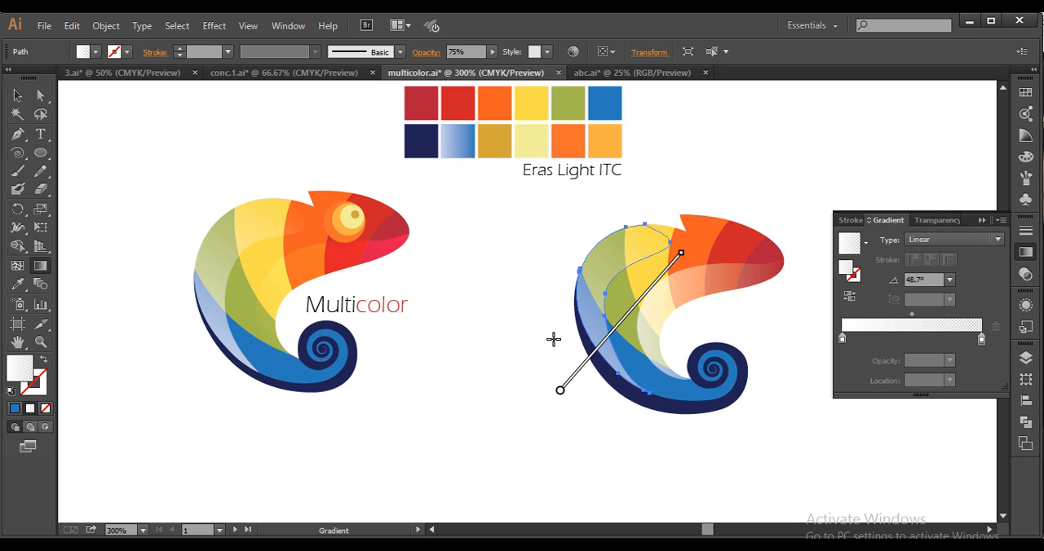
mouse_move(556, 344)
mouse_down()
mouse_move(638, 256)
mouse_move(676, 235)
mouse_move(693, 252)
mouse_up()
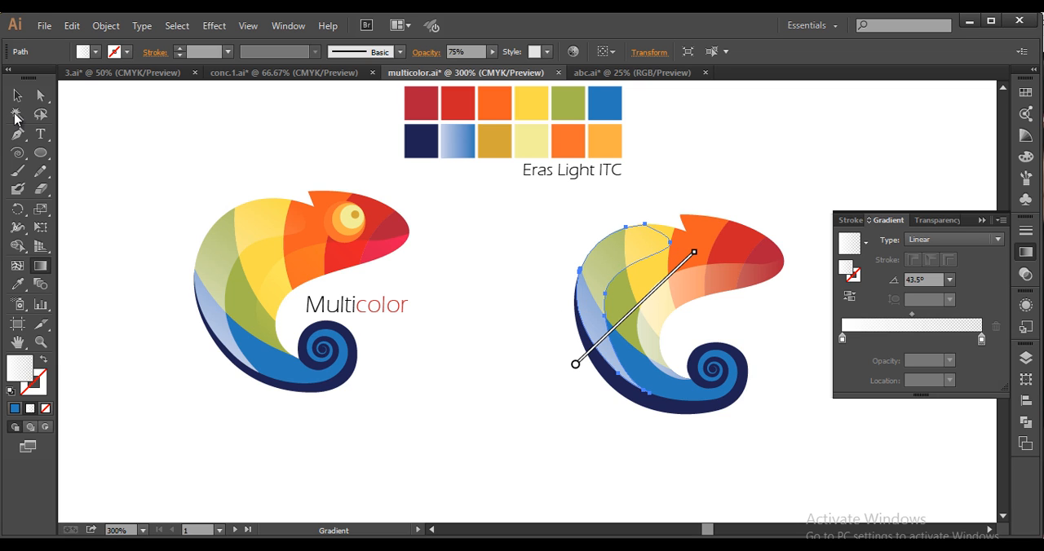
Redirect the belly highlight's gradient diagonally from beyond the snout down toward the lower belly, at about -152°
click(17, 95)
click(706, 311)
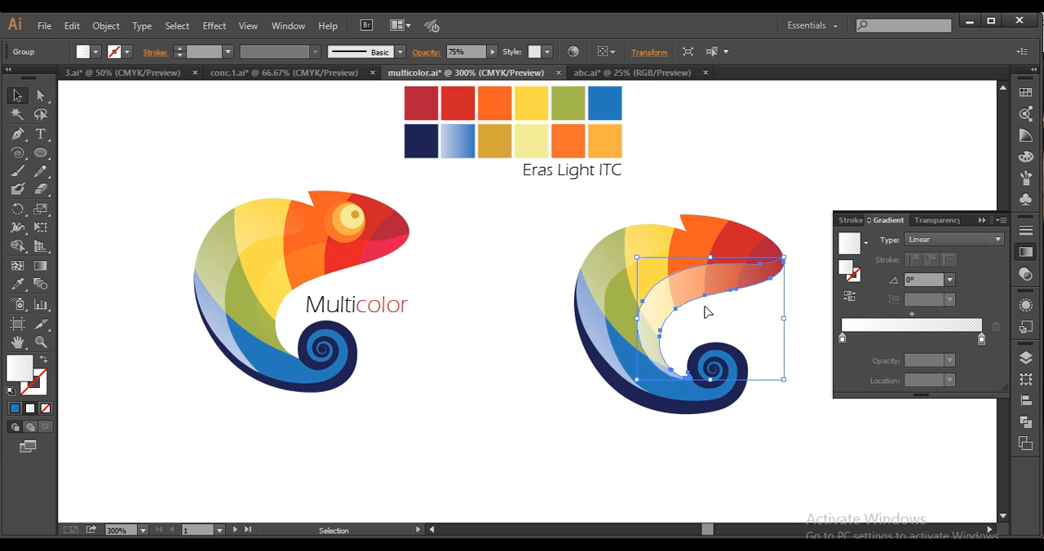
click(40, 264)
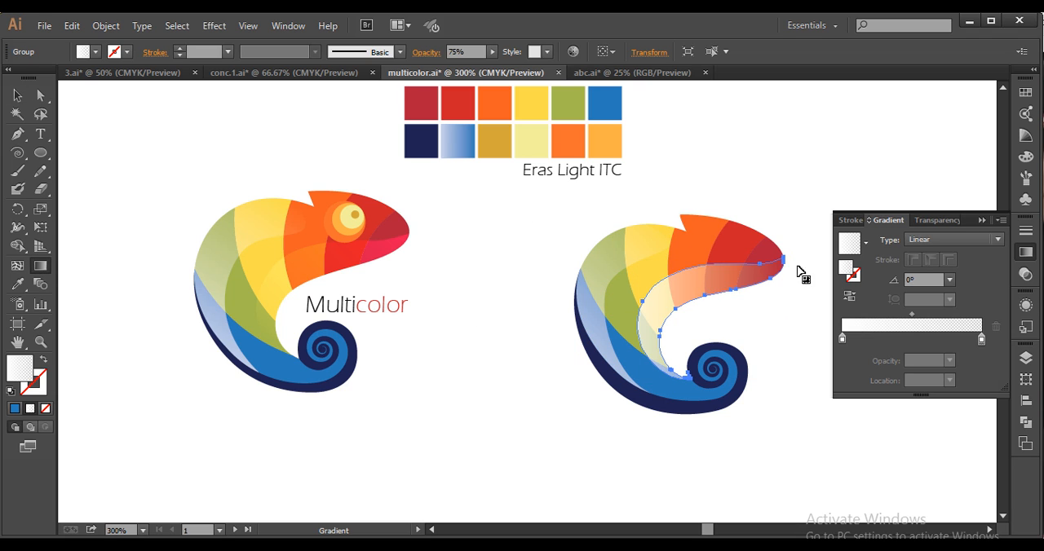
drag(802, 265, 636, 354)
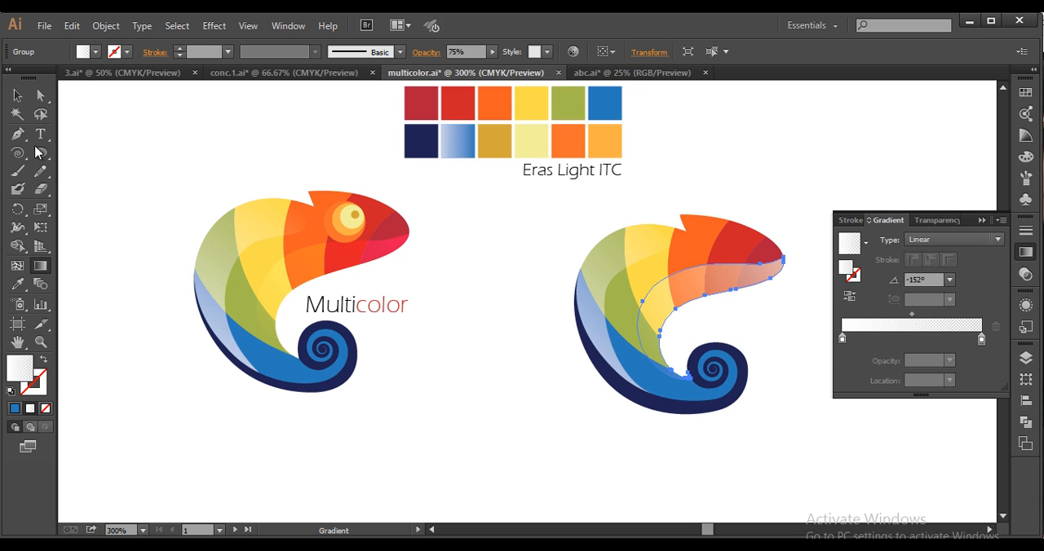
Set the belly highlight's blend mode to Overlay and deselect it
click(17, 96)
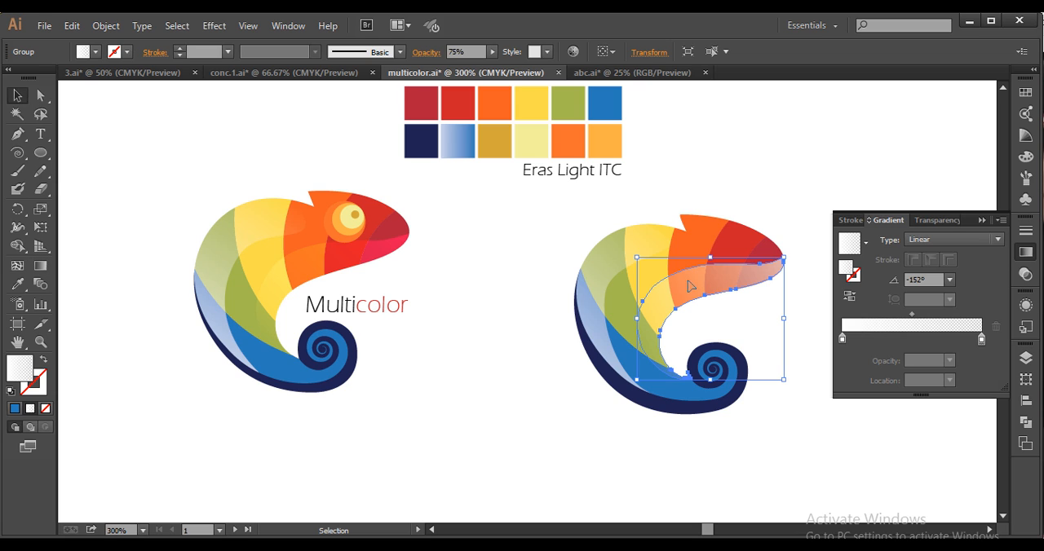
click(936, 220)
click(873, 239)
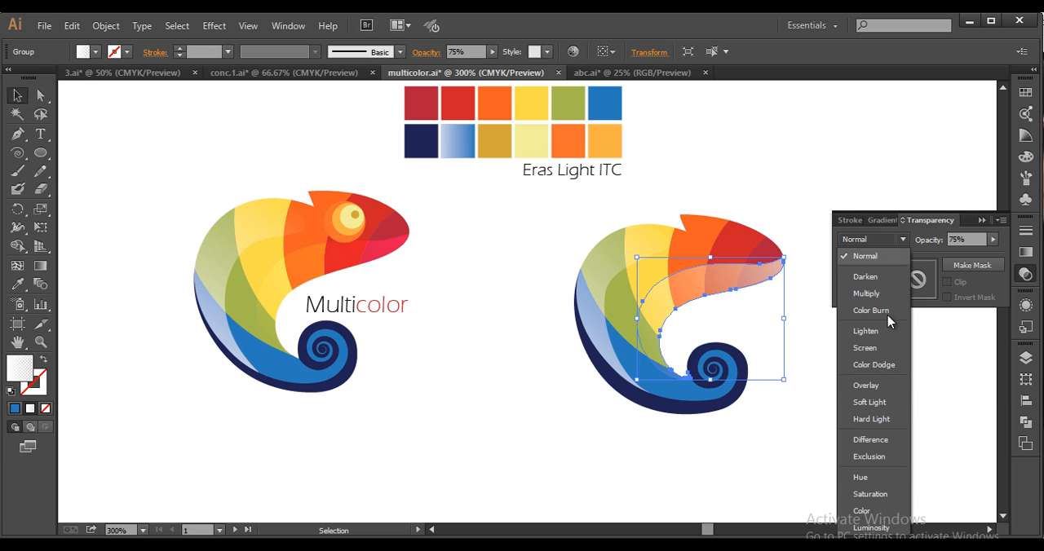
click(866, 385)
key(ctrl+shift+a)
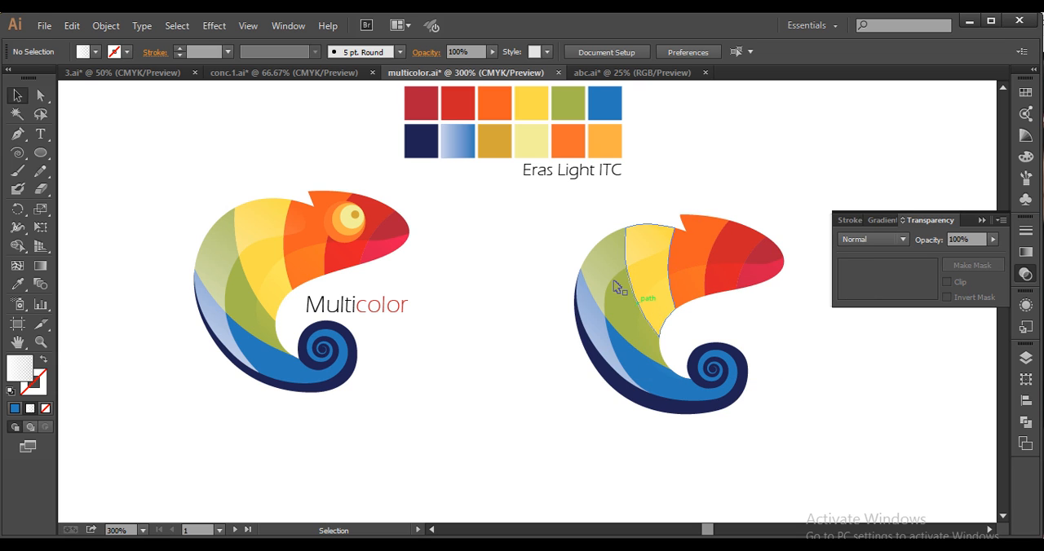
Compare the back and belly highlights, try Soft Light on the belly highlight, and return it to Overlay
click(611, 265)
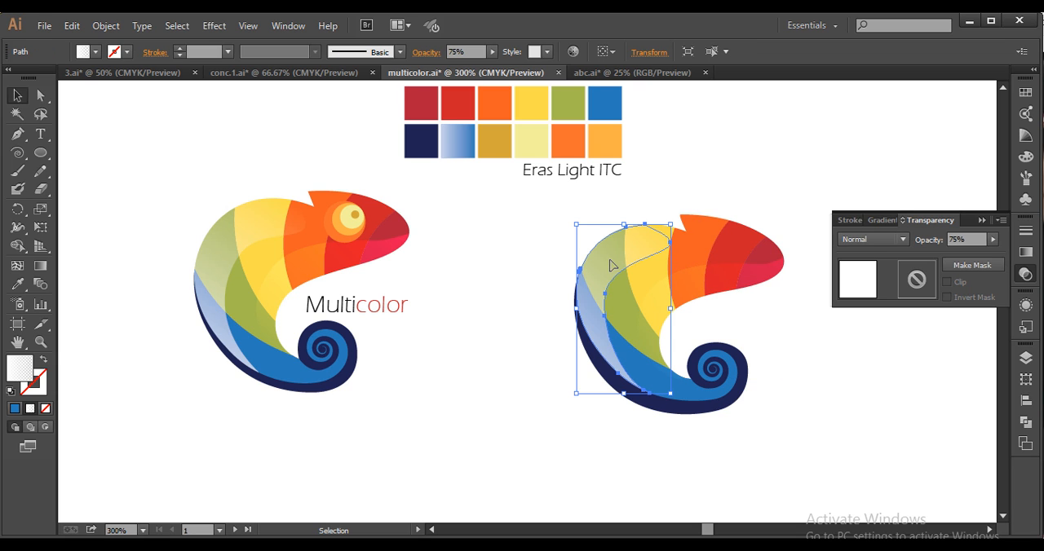
click(744, 280)
click(903, 242)
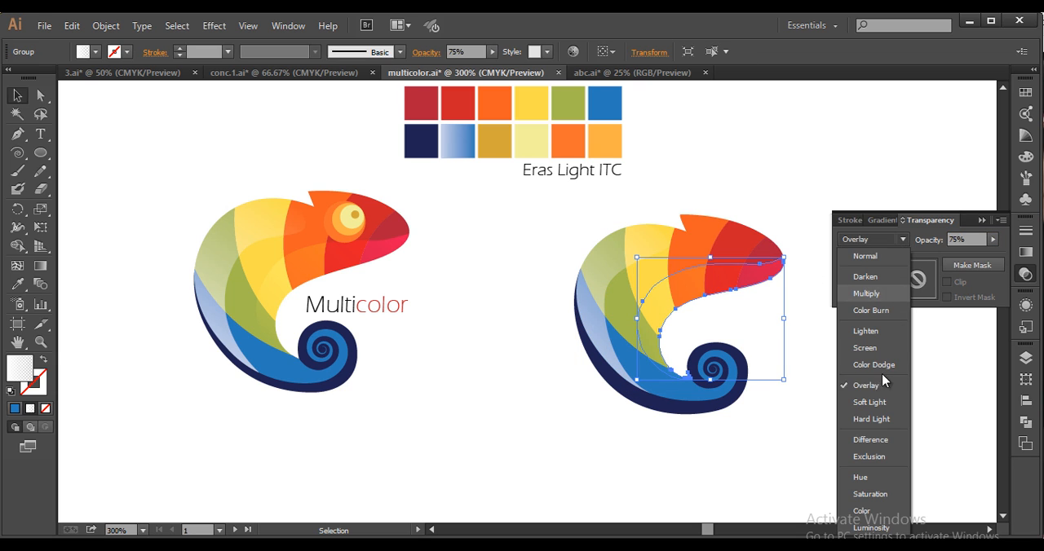
click(871, 399)
click(896, 240)
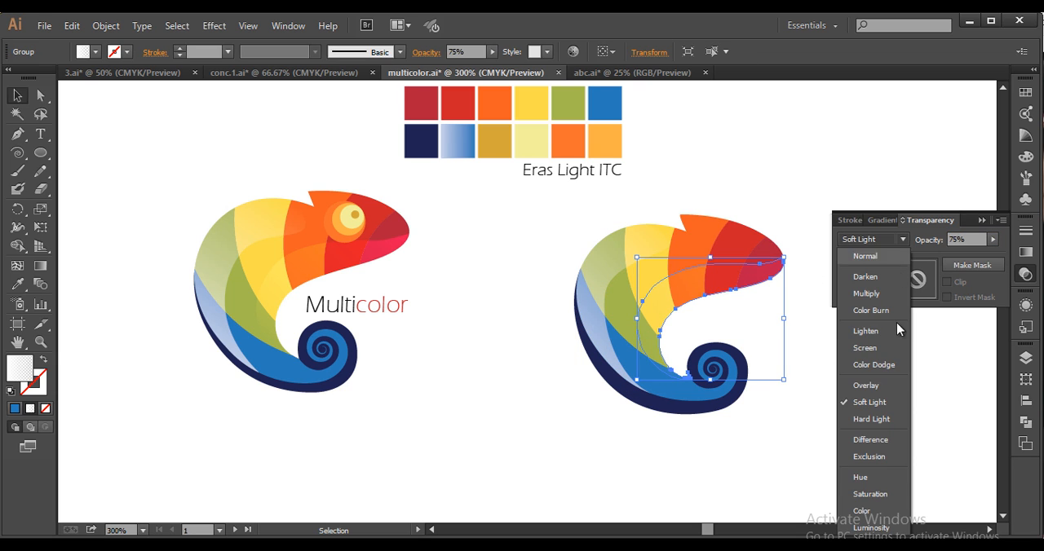
click(873, 382)
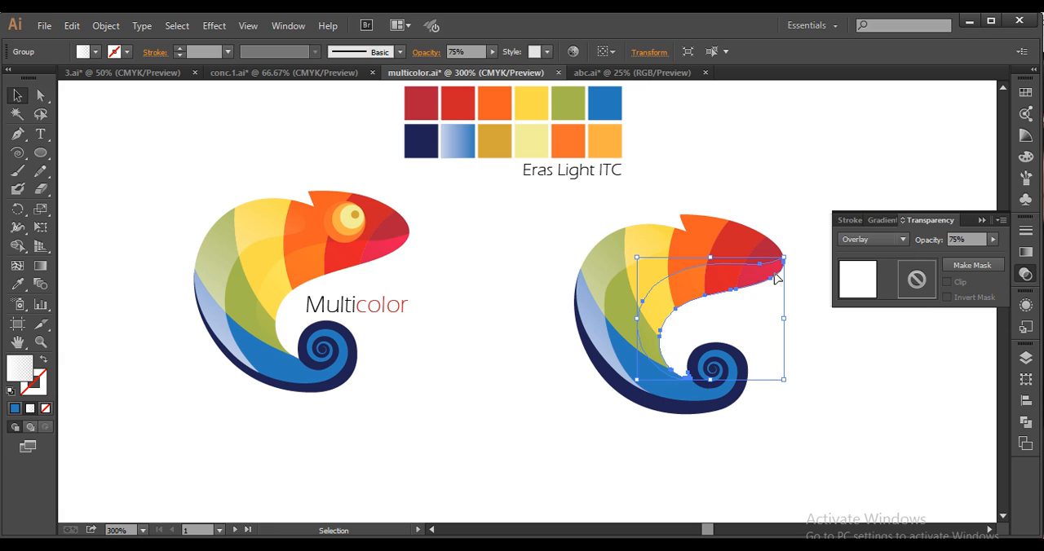
Raise the belly highlight's opacity to 100% and deselect it
click(993, 241)
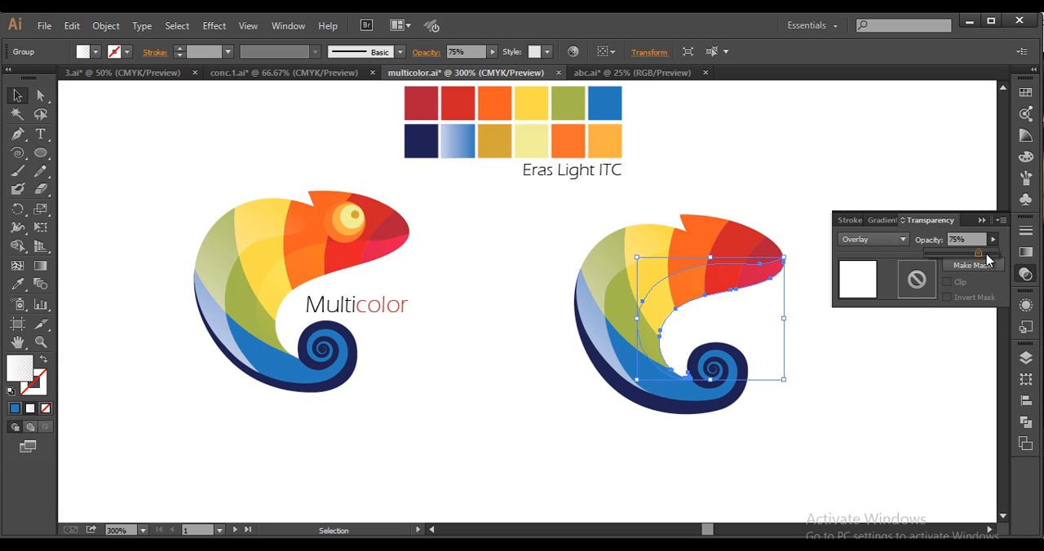
click(921, 160)
click(788, 177)
Draw a small circle for the pupil in the blank area above the chameleon's head and fill it with the palette's mustard swatch
scroll(788, 177, down, 2)
drag(764, 231, 727, 233)
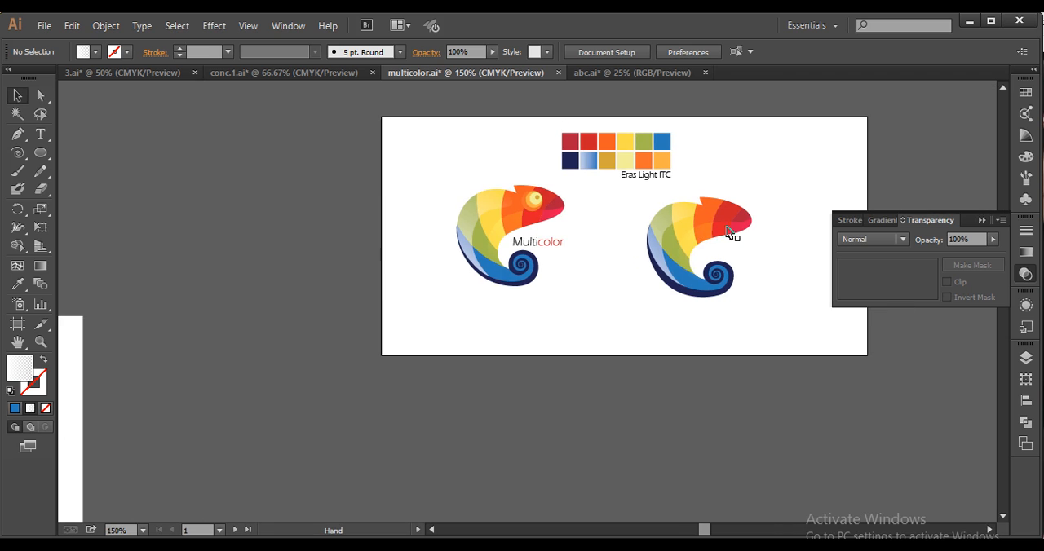
scroll(677, 251, up, 3)
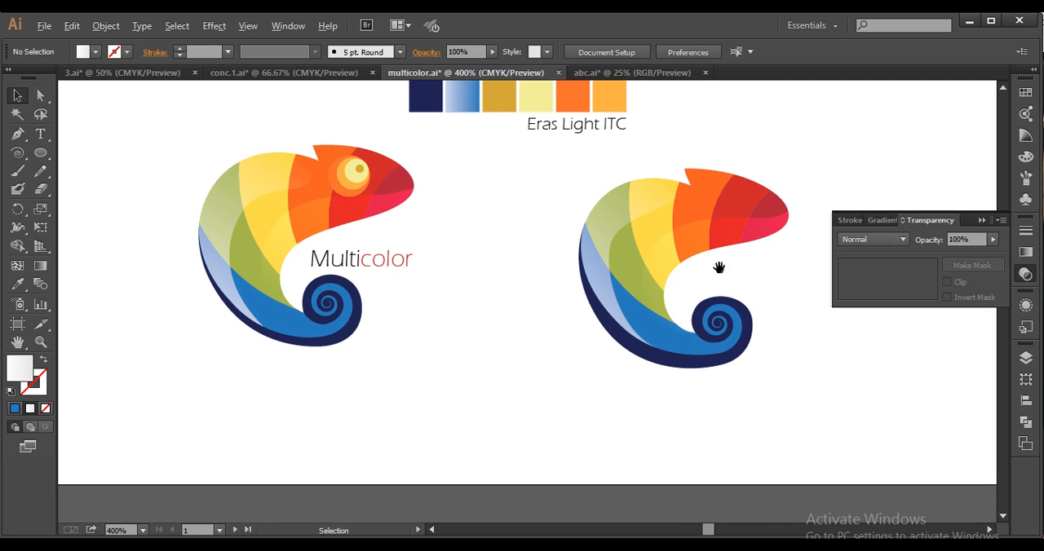
drag(718, 268, 720, 282)
drag(565, 280, 595, 303)
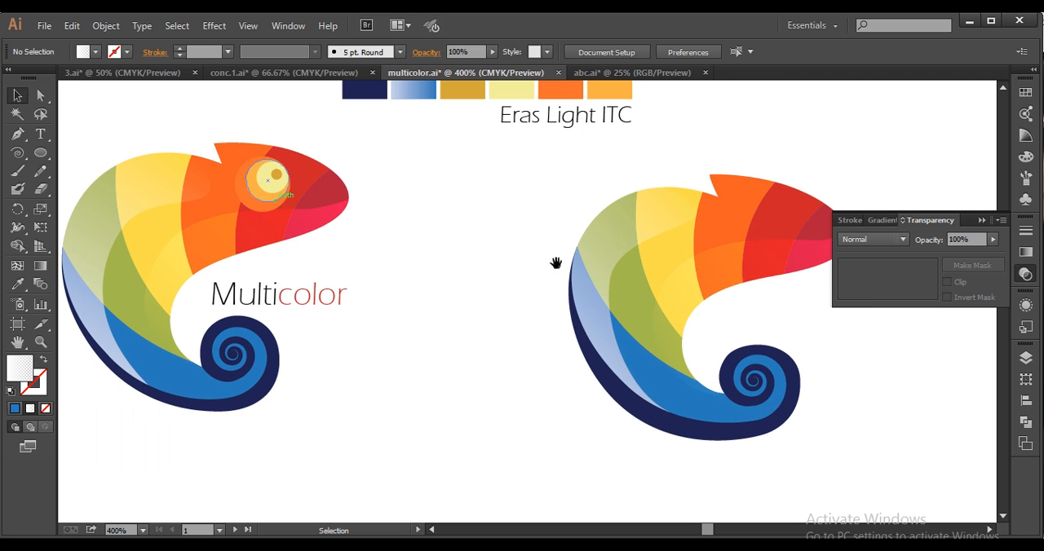
drag(555, 263, 462, 326)
click(40, 153)
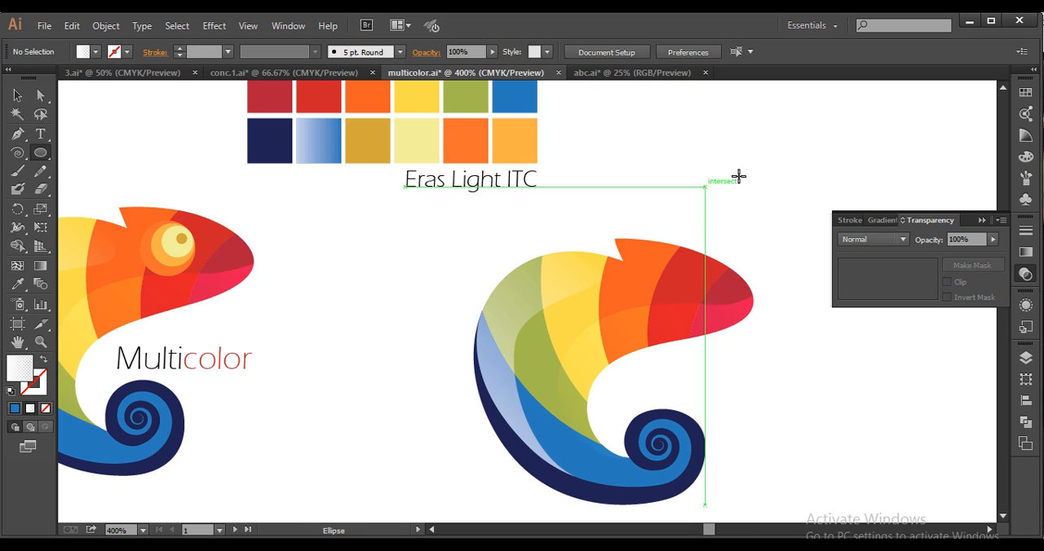
drag(758, 141, 775, 156)
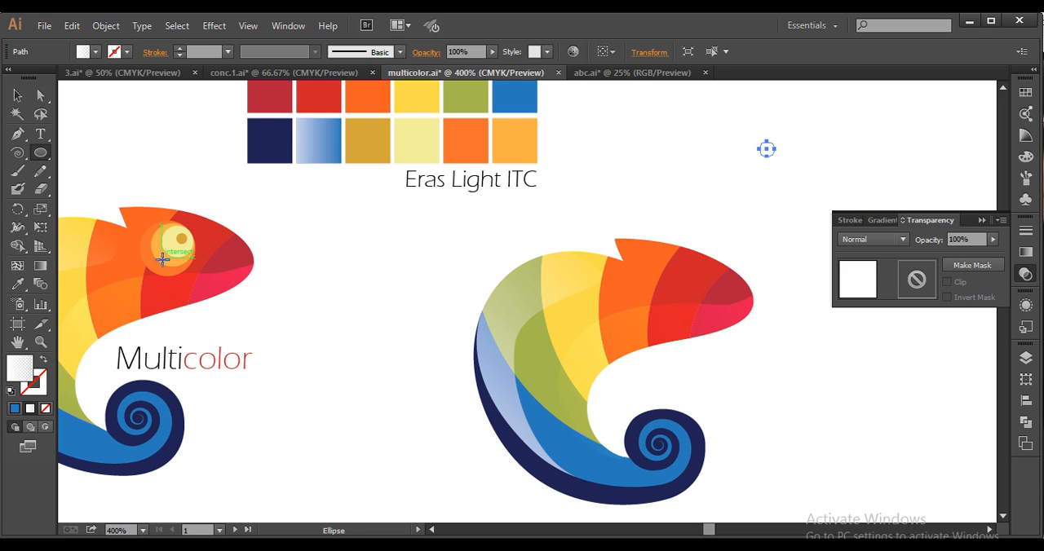
key(i)
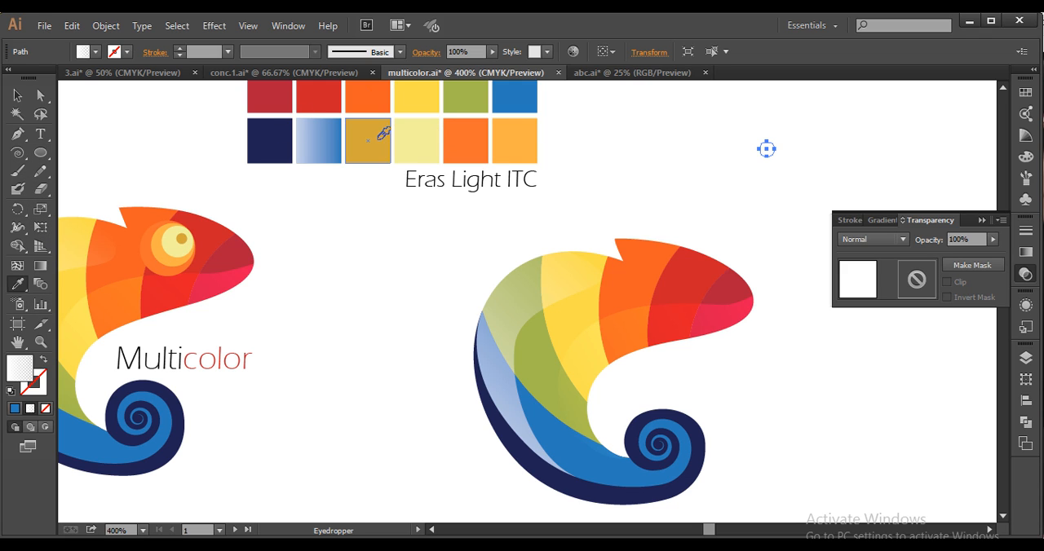
click(382, 133)
click(17, 95)
Add a slightly larger copy behind the mustard circle, sharing its right edge, and fill it with the palette's orange swatch
drag(750, 175, 754, 251)
scroll(752, 248, up, 2)
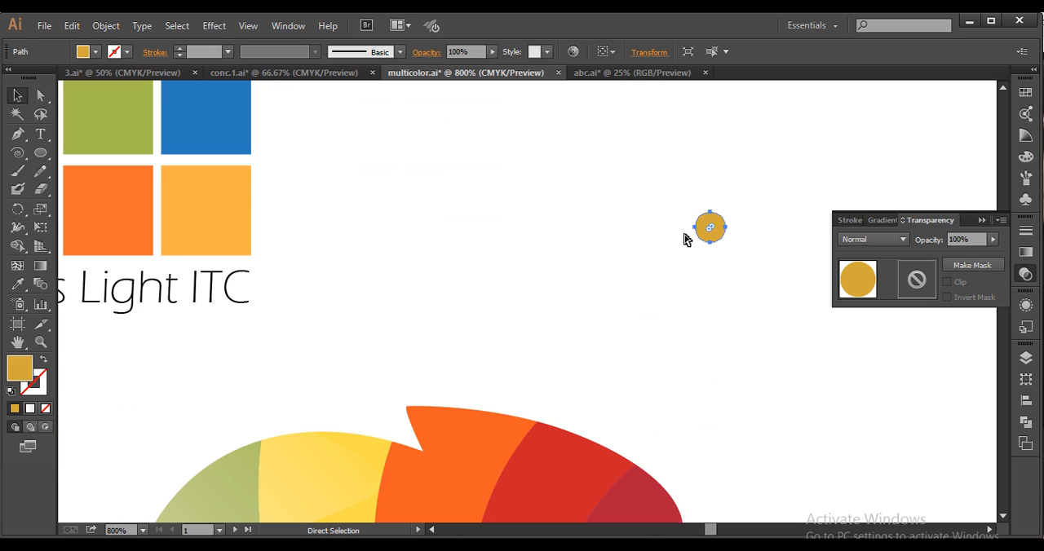
drag(695, 228, 685, 229)
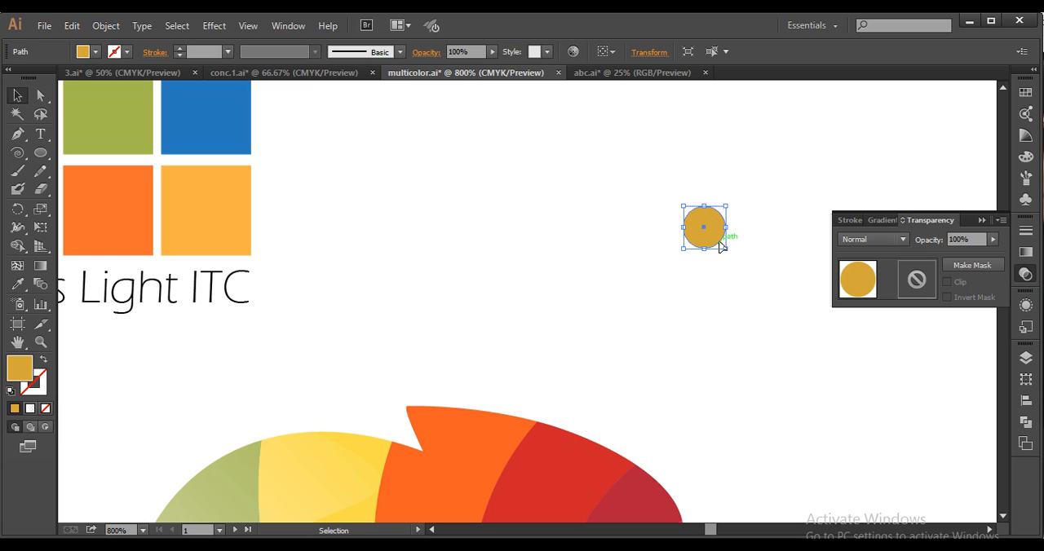
key(a)
click(720, 243)
click(17, 284)
click(93, 225)
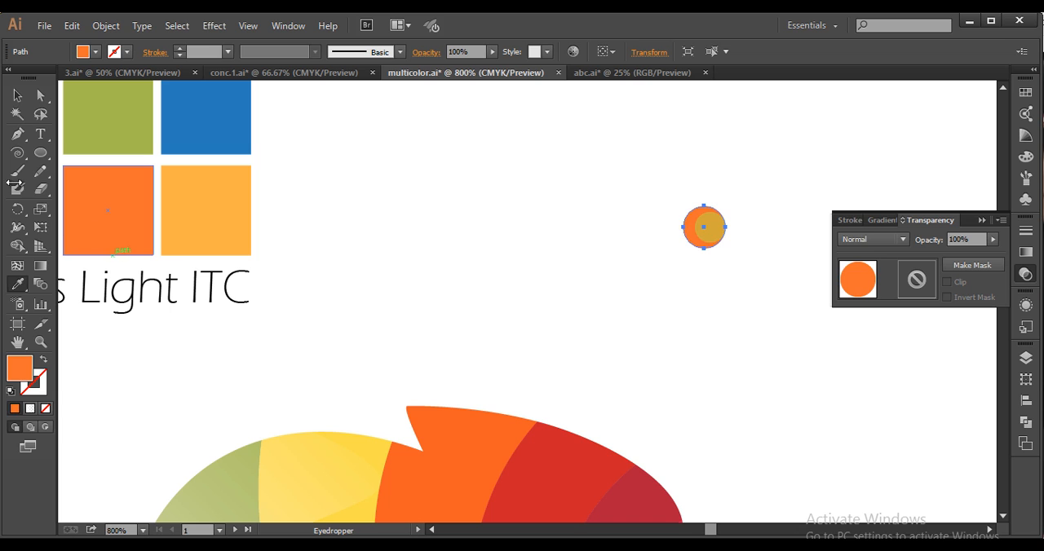
Add a larger copy behind the orange circle, sharing its right edge, and fill it with the palette's light orange swatch
click(17, 95)
key(space)
drag(269, 274, 481, 290)
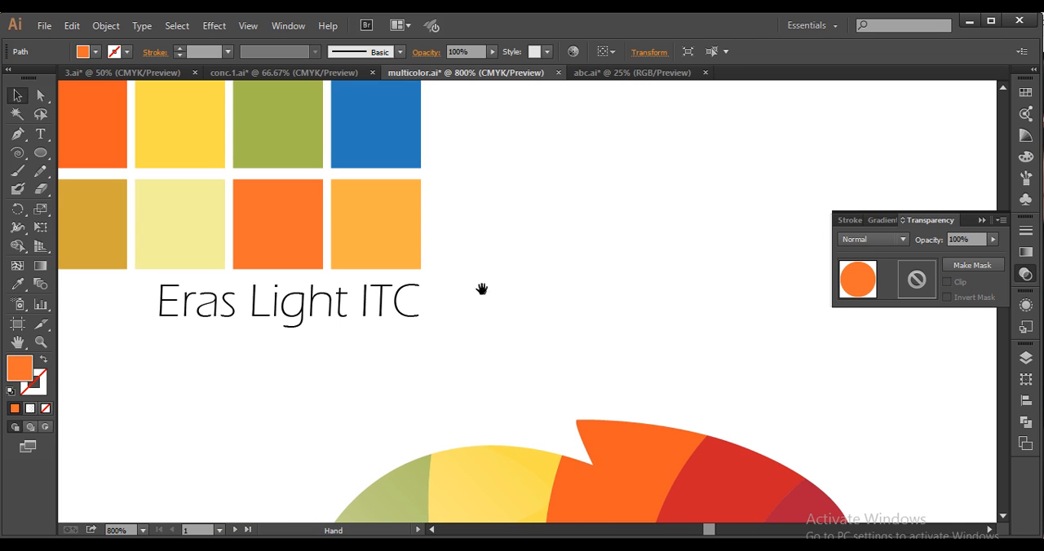
key(ctrl+minus)
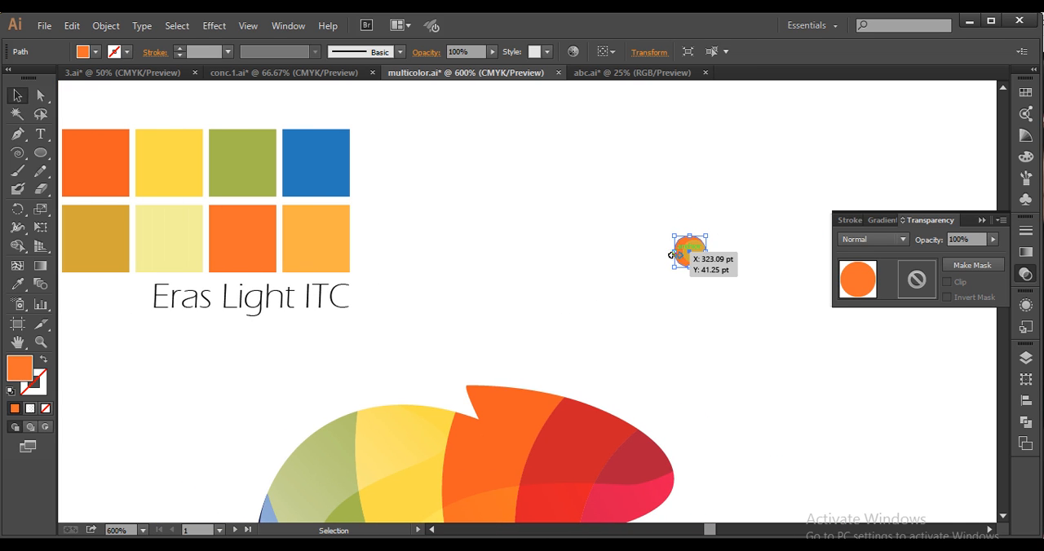
key(ctrl)
key(shift)
drag(673, 251, 668, 281)
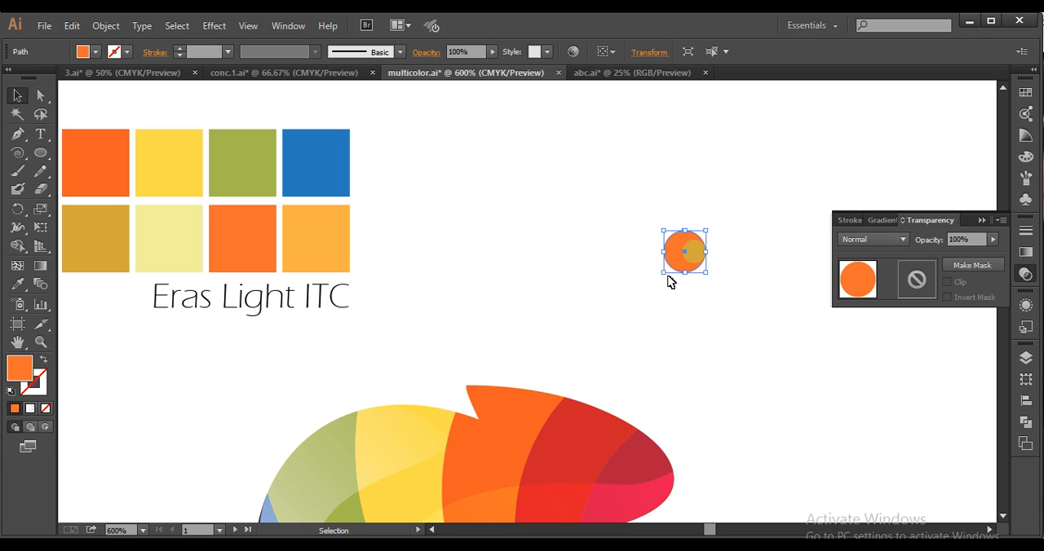
key(ctrl)
key(ctrl+z)
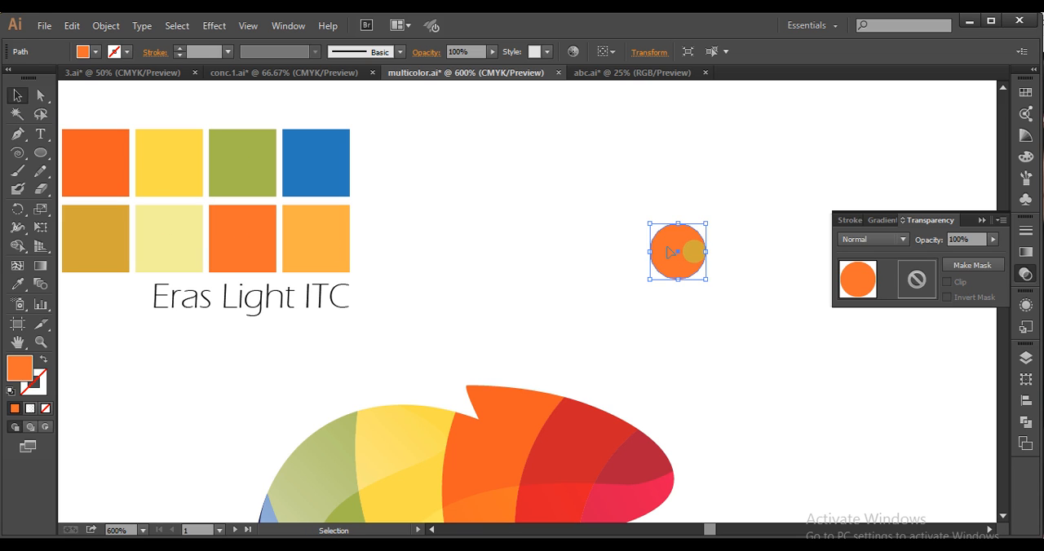
key(ctrl)
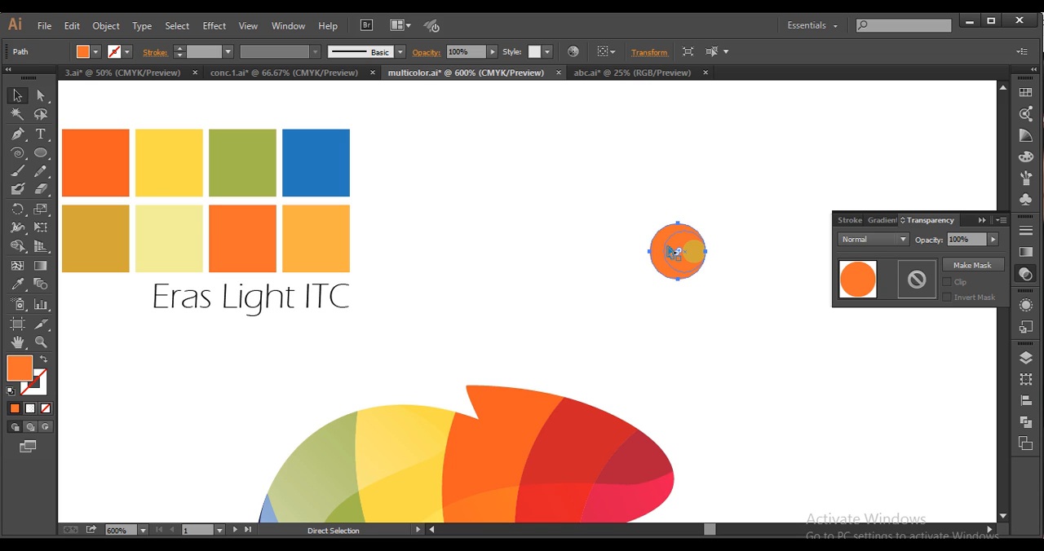
click(18, 283)
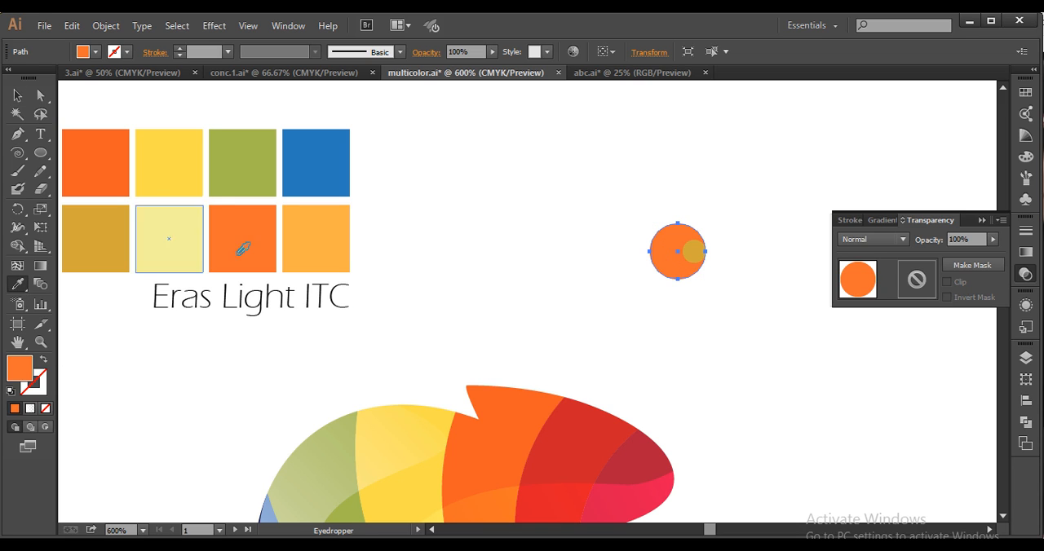
click(310, 248)
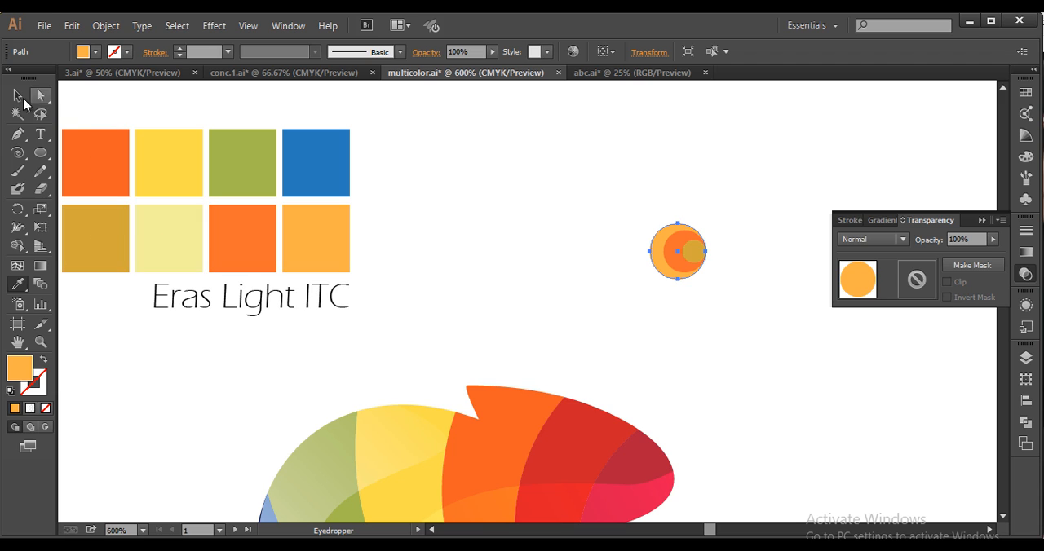
Add a smaller copy in front of the orange circle, sharing its right edge, and fill it with the palette's pale yellow swatch
click(23, 99)
click(672, 266)
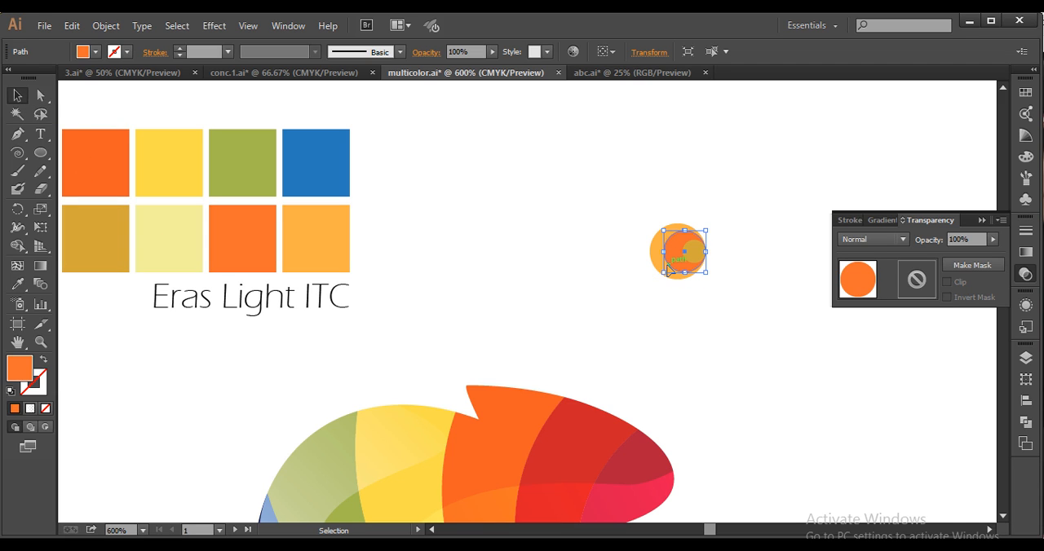
key(i)
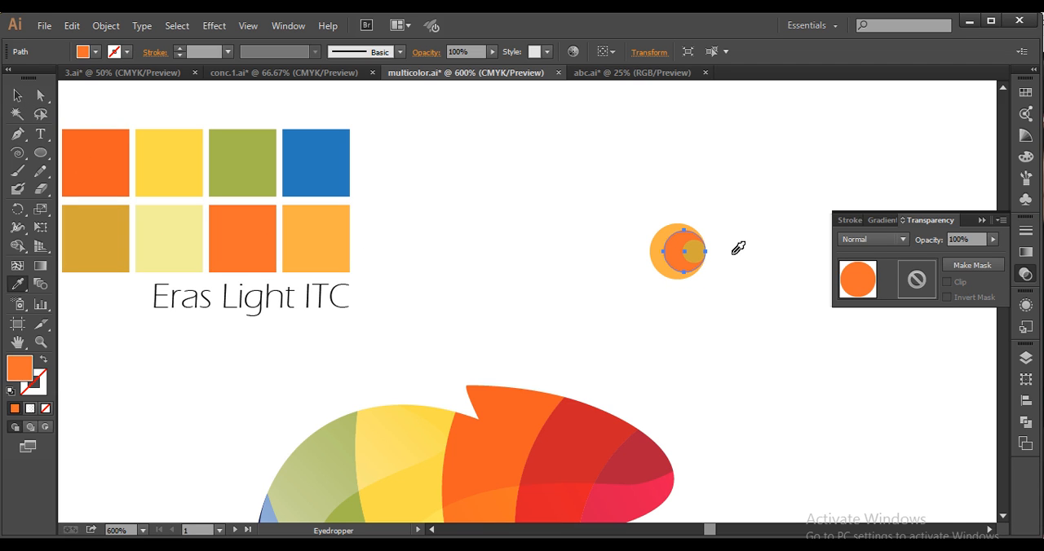
key(v)
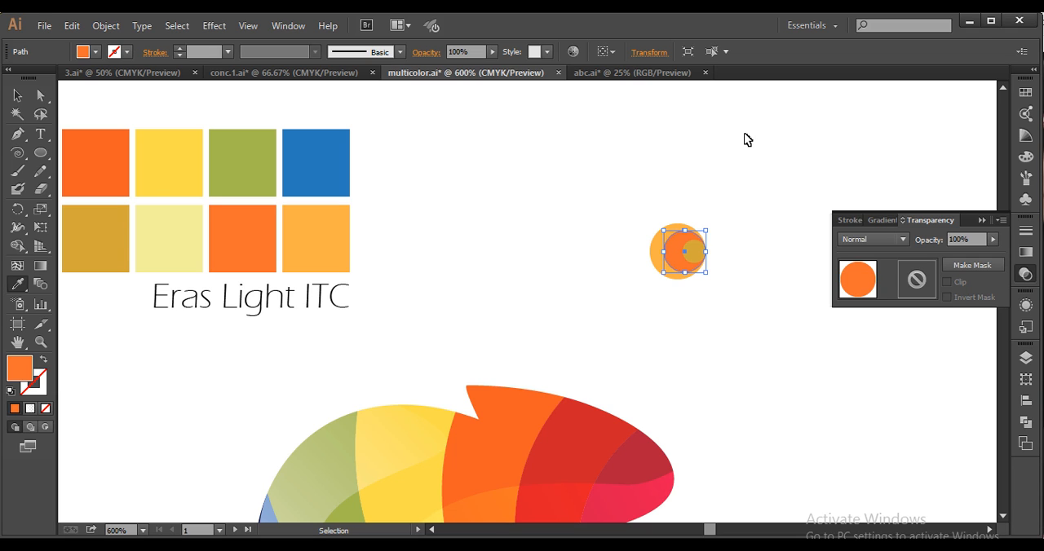
key(i)
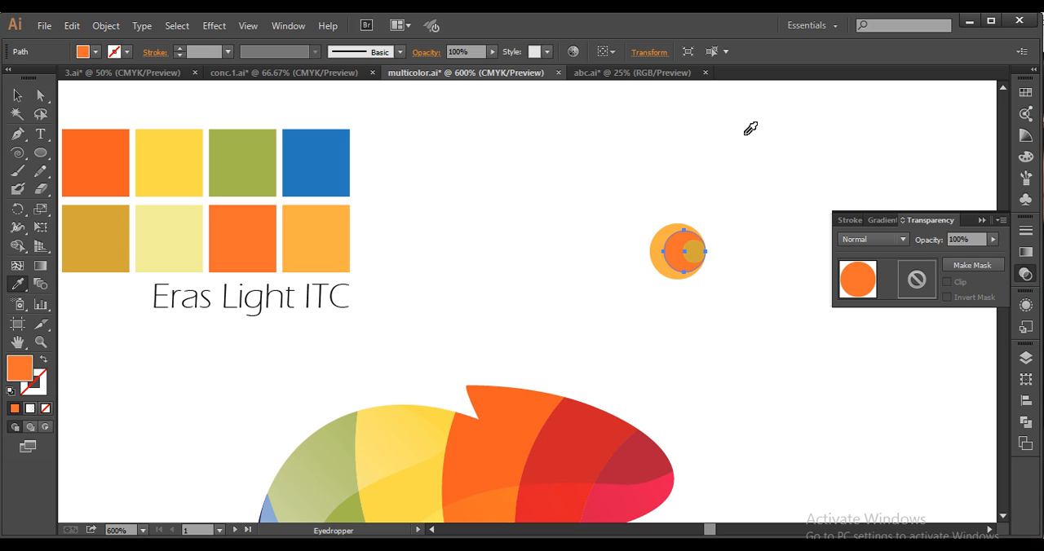
key(v)
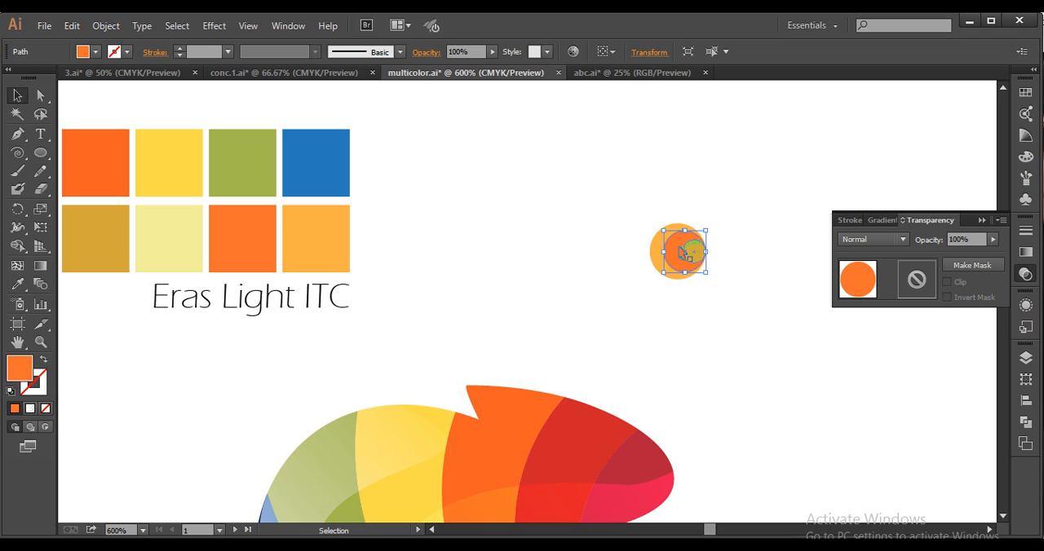
click(681, 254)
drag(679, 254, 678, 253)
key(i)
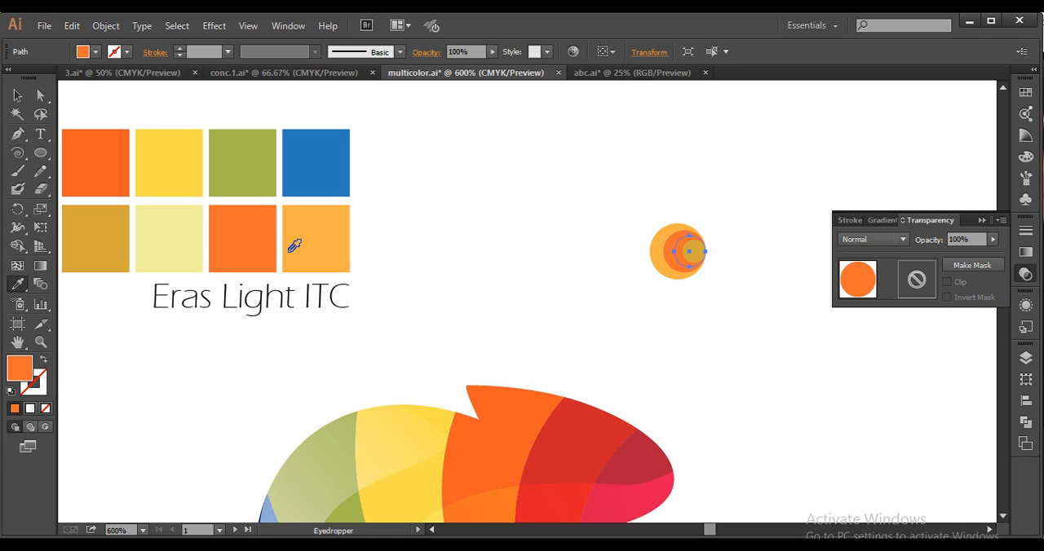
click(199, 237)
click(14, 99)
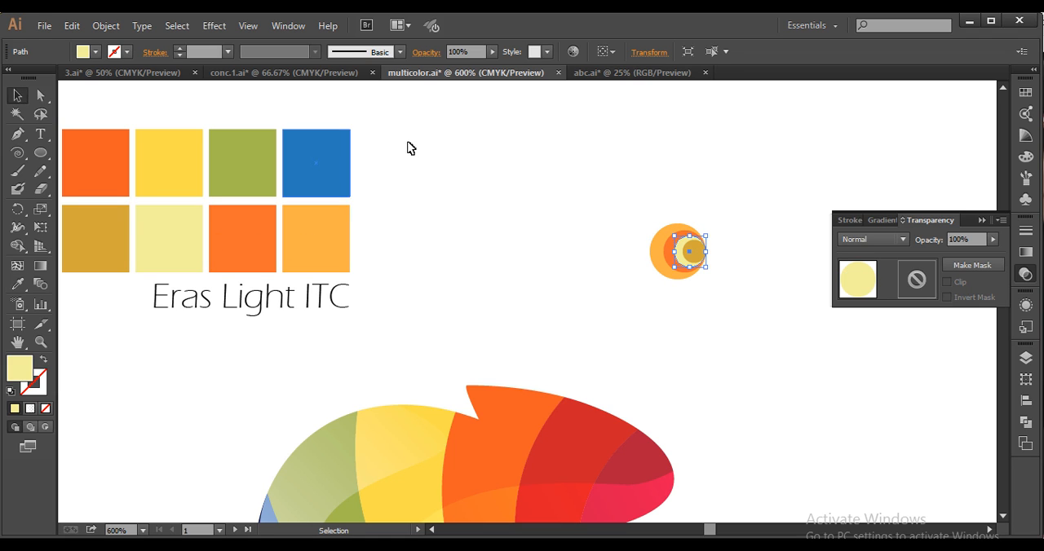
click(407, 146)
Shrink the mustard pupil circle to about half its diameter, keeping its right edge on the shared edge of the other circles
scroll(704, 253, up, 3)
click(683, 261)
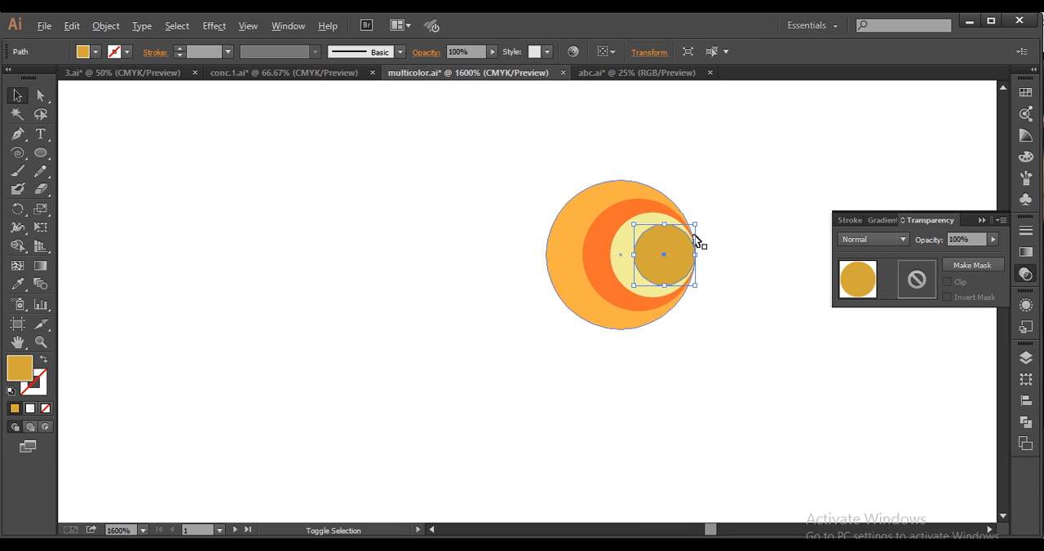
drag(633, 256, 664, 254)
Rotate all four eye circles together slightly counterclockwise so their shared edge points up and to the right
drag(749, 366, 508, 130)
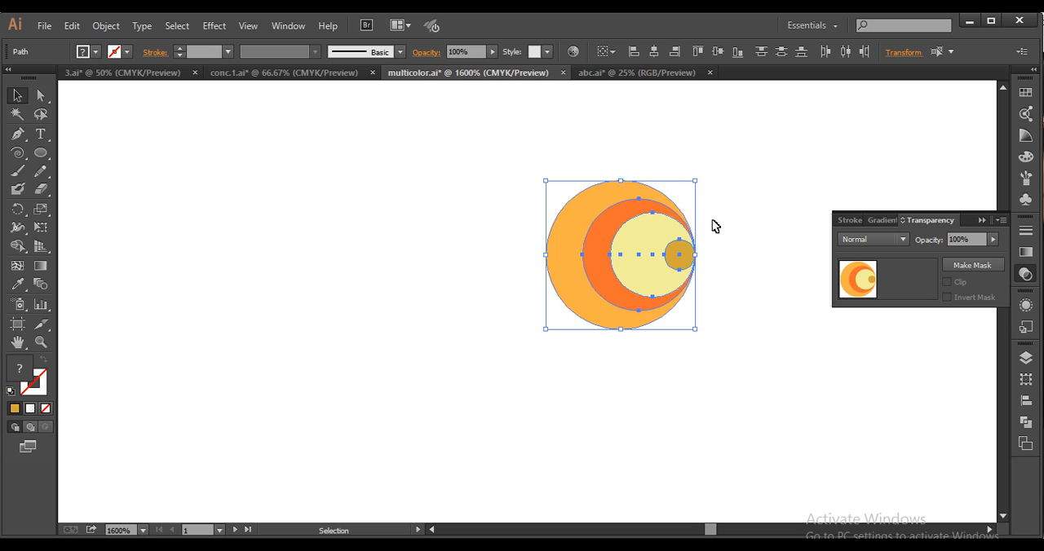
drag(703, 176, 680, 130)
key(ctrl+minus)
key(ctrl+minus)
key(ctrl+minus)
key(ctrl+minus)
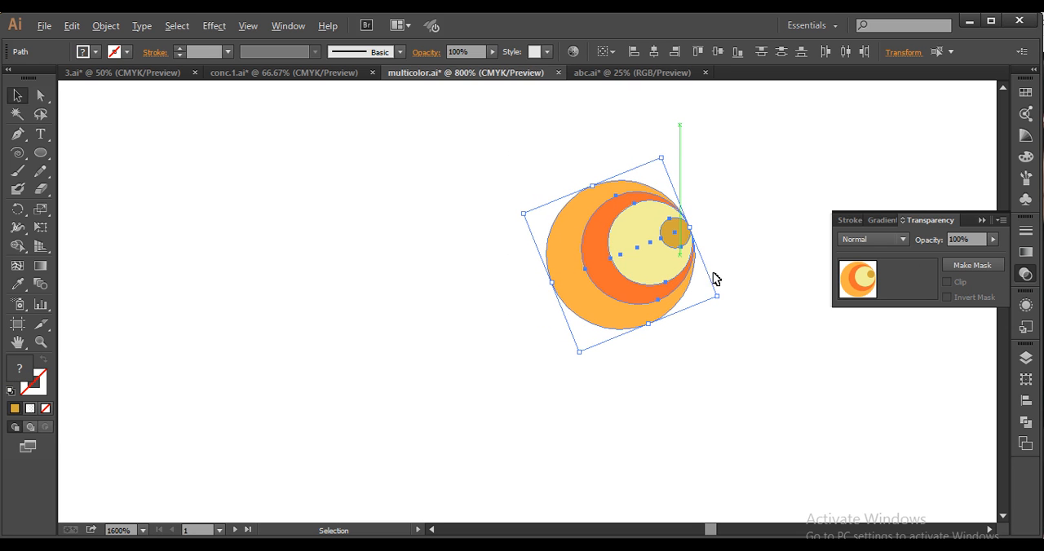
drag(432, 387, 545, 352)
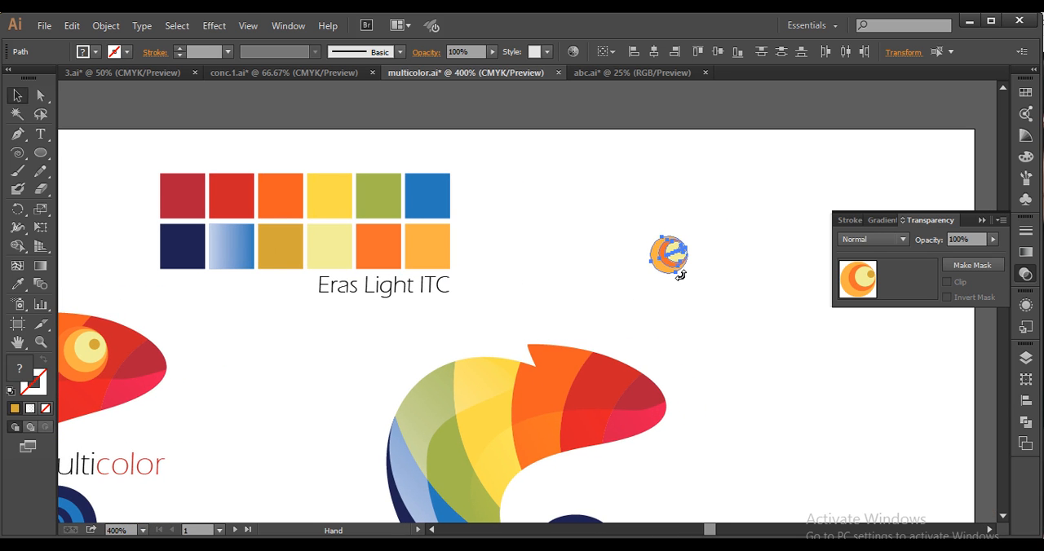
Move the mustard pupil inward from the shared edge so it sits inside the pale yellow circle
scroll(690, 267, up, 4)
click(725, 199)
drag(679, 207, 666, 217)
click(728, 177)
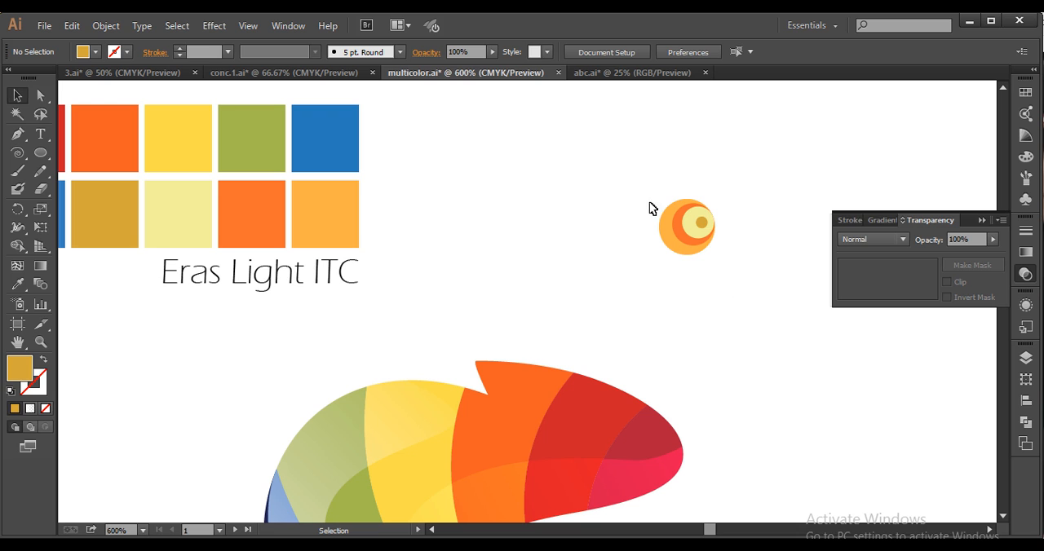
Group the four eye circles and enlarge the group proportionally about its centre to about 17 pt wide
drag(622, 166, 755, 316)
key(ctrl+g)
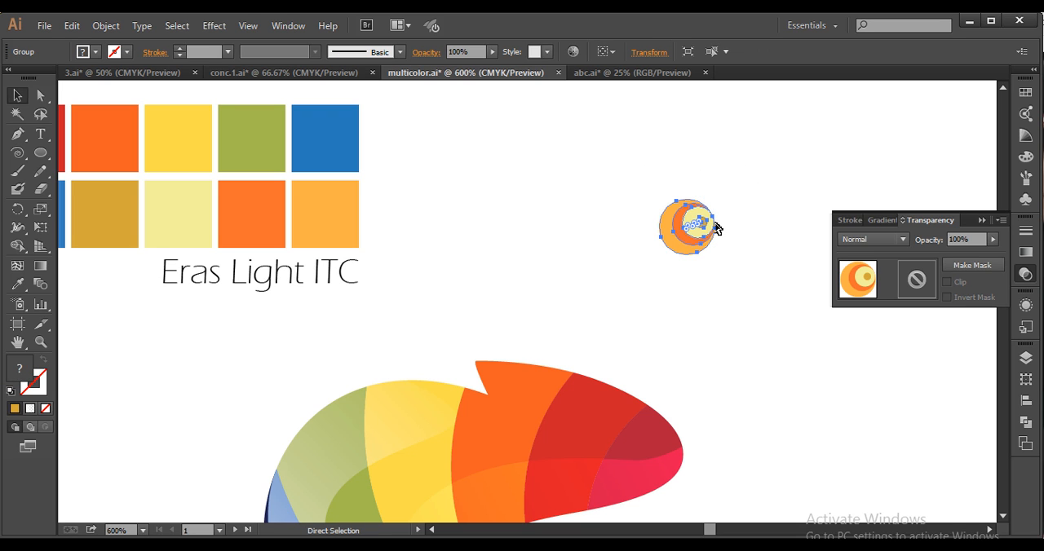
drag(703, 191, 713, 173)
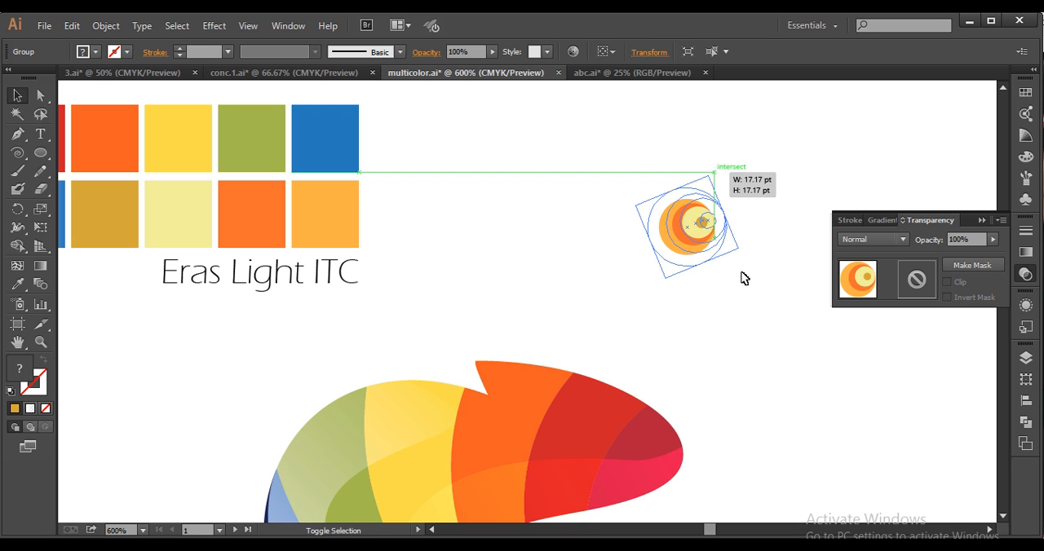
Place the eye group on the redrawn chameleon's head across the orange and red bands, nudge it up slightly and deselect it
scroll(742, 273, down, 1)
drag(742, 275, 774, 221)
drag(742, 185, 653, 323)
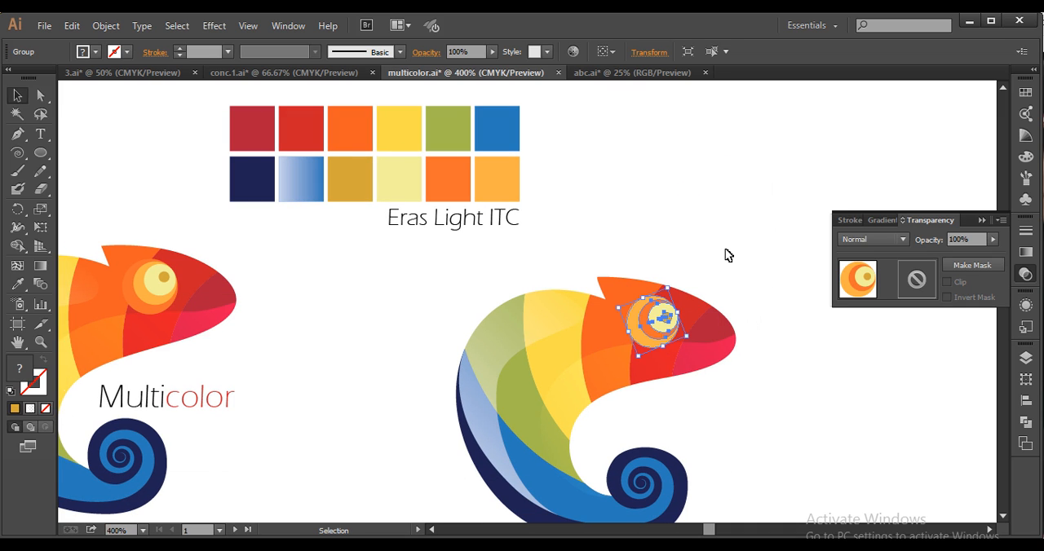
key(Up)
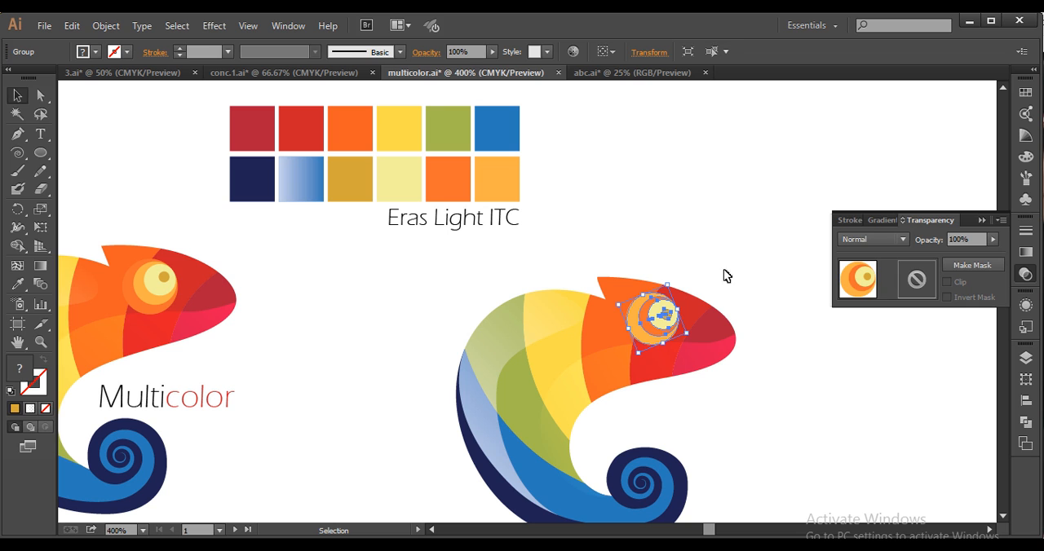
click(732, 421)
key(ctrl+minus)
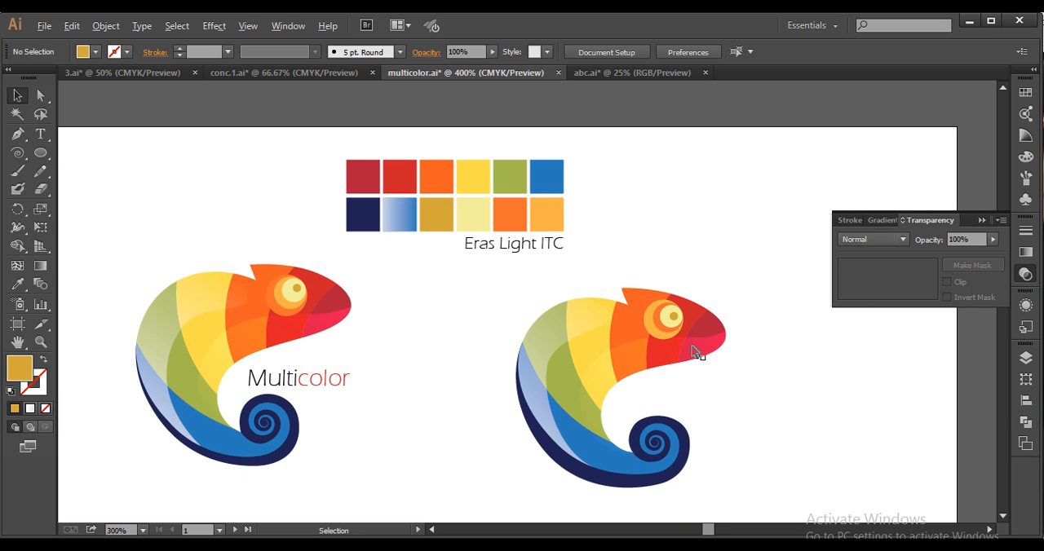
Isolate the eye group, shift the mustard pupil slightly up and to the right, and leave isolation mode
scroll(692, 350, up, 3)
click(664, 323)
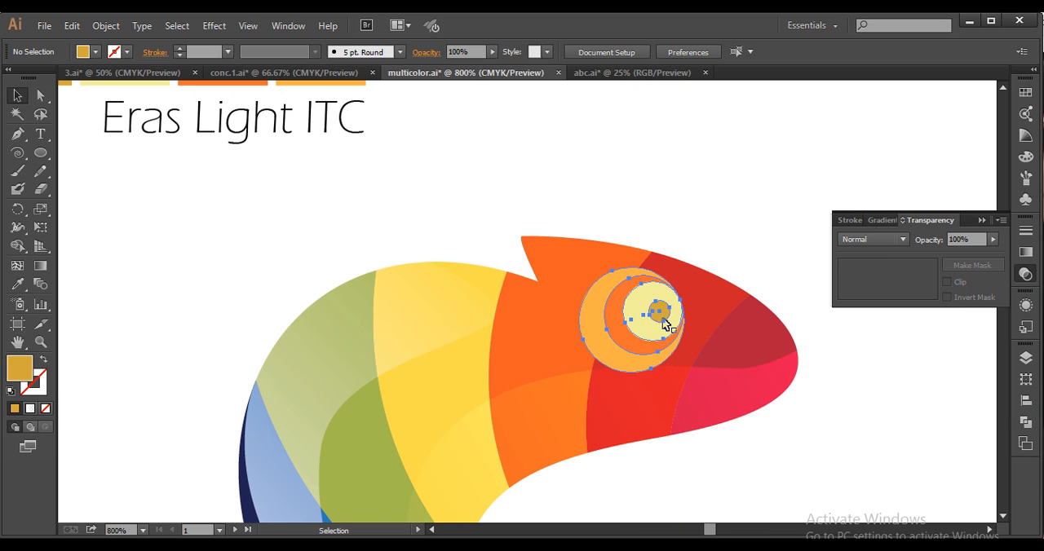
double_click(665, 322)
drag(662, 317, 670, 311)
click(746, 222)
scroll(753, 245, down, 4)
double_click(757, 234)
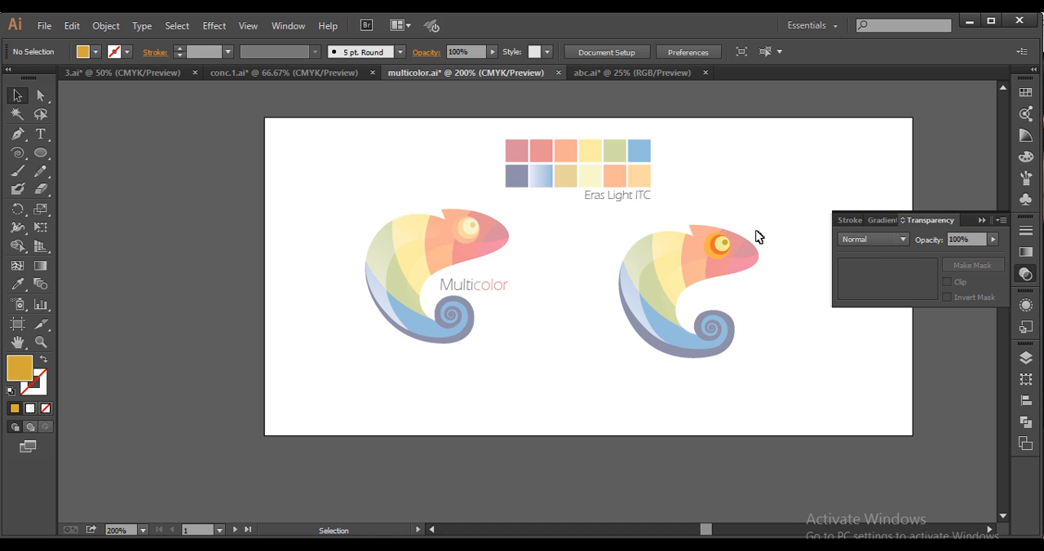
Examine the redrawn chameleon beside the original Multicolor logo
key(space)
drag(720, 335, 670, 356)
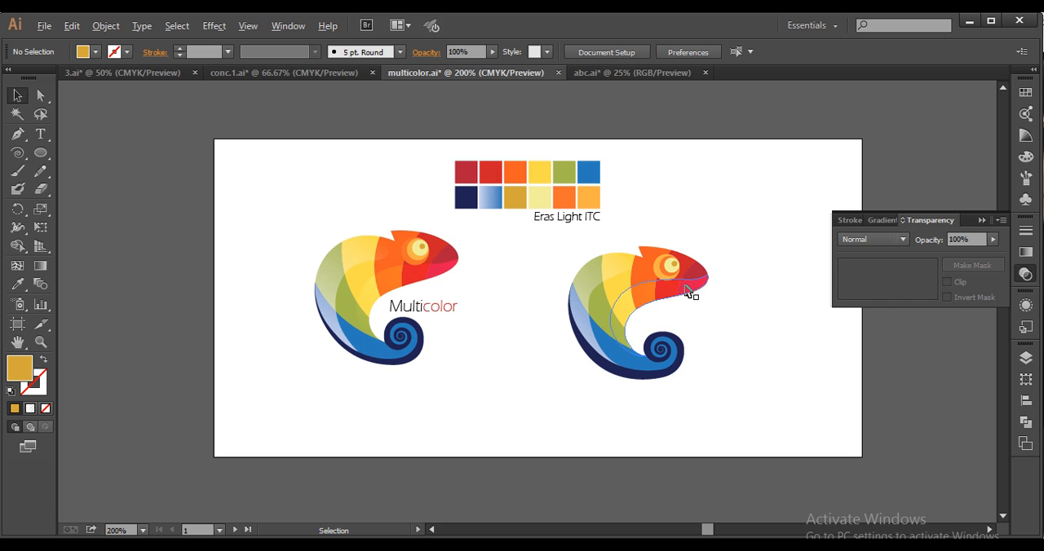
scroll(690, 291, up, 1)
key(space)
drag(683, 302, 689, 330)
key(space)
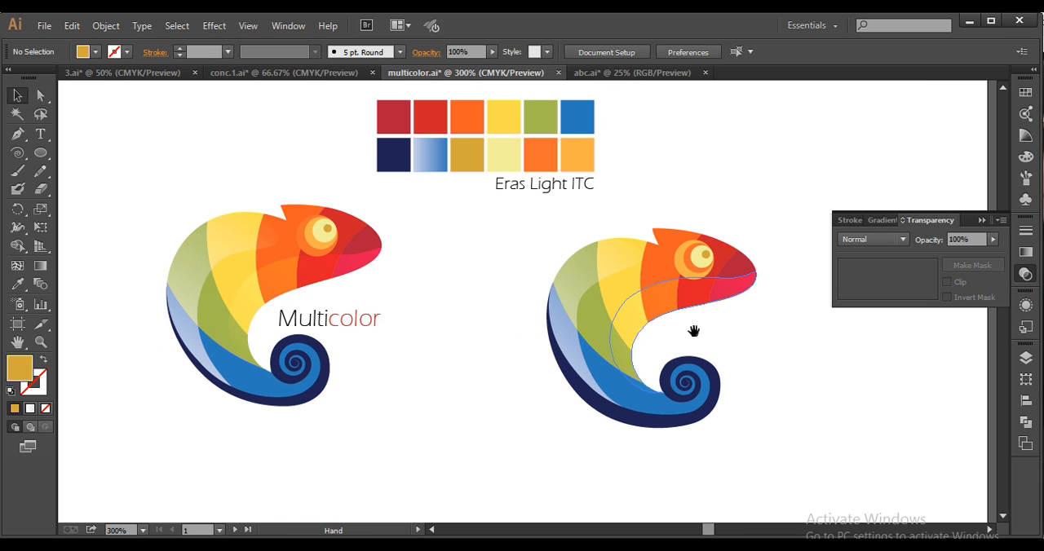
drag(750, 353, 703, 360)
key(space)
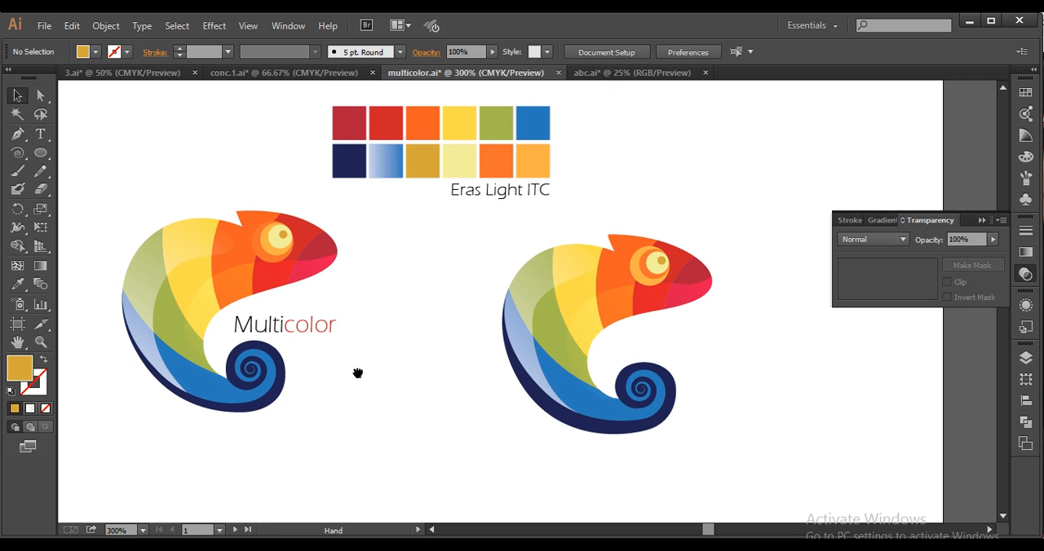
drag(356, 373, 329, 362)
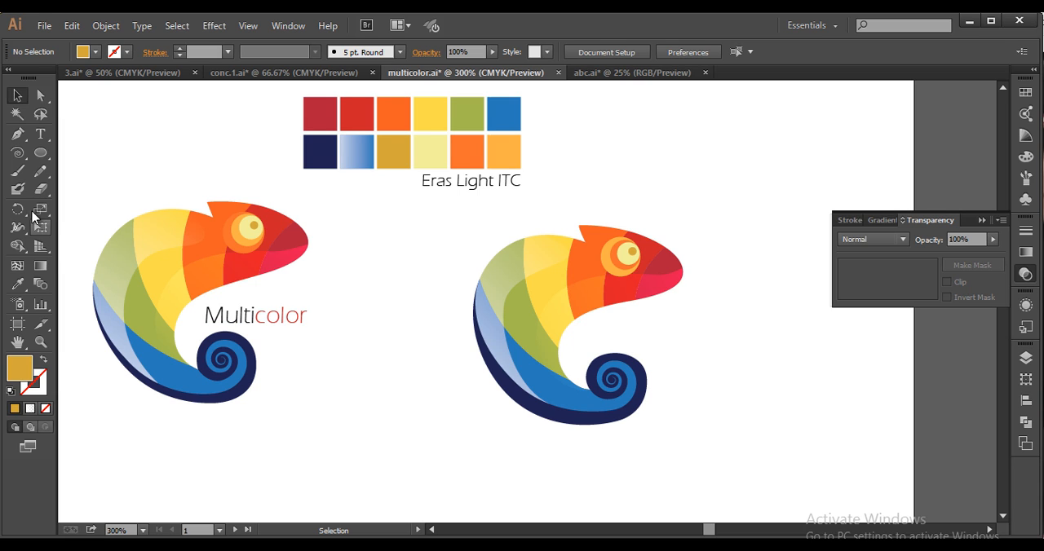
Add the text "Multicolor" in Eras Light ITC beside the redrawn chameleon
click(40, 134)
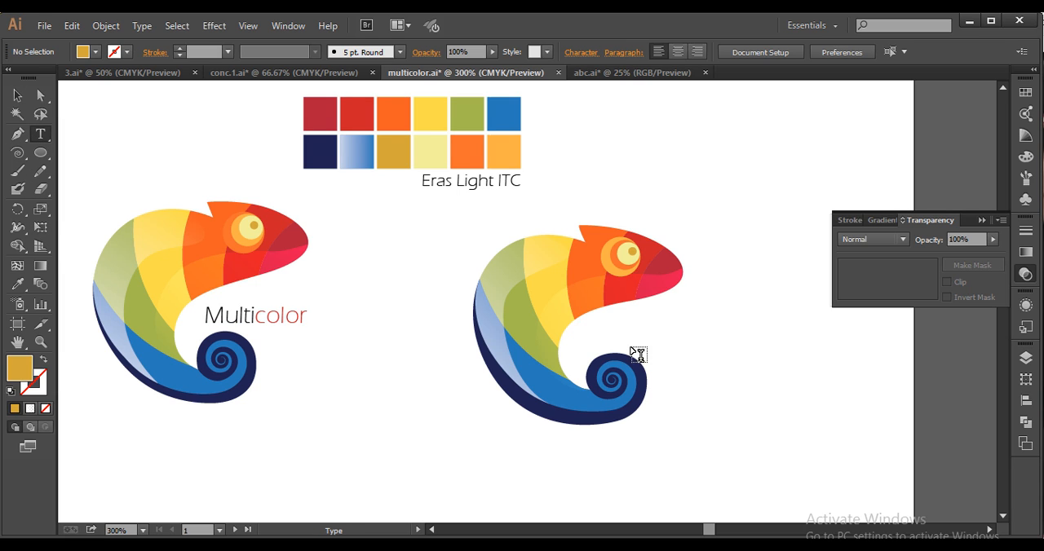
click(856, 335)
text(Multicolor)
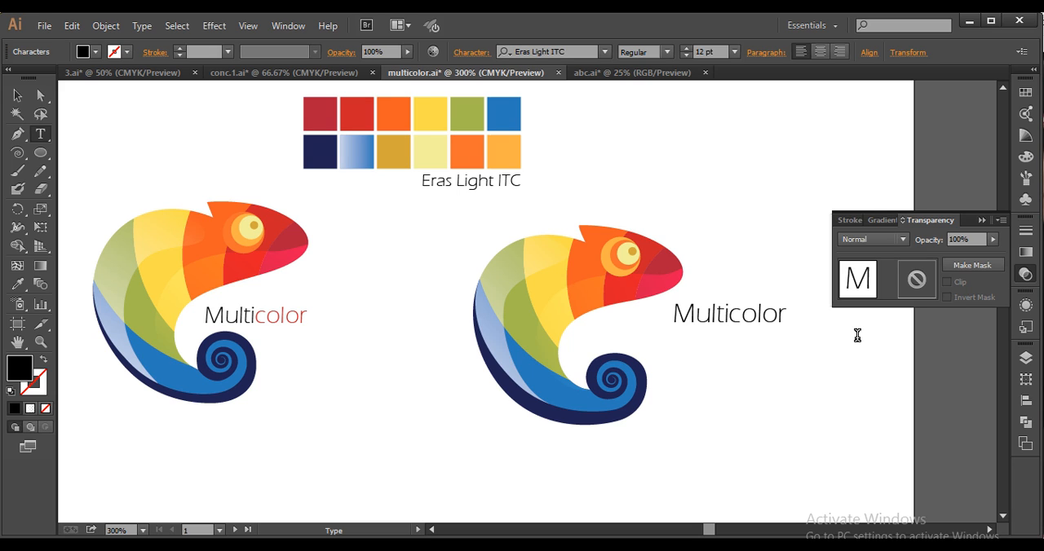
click(14, 95)
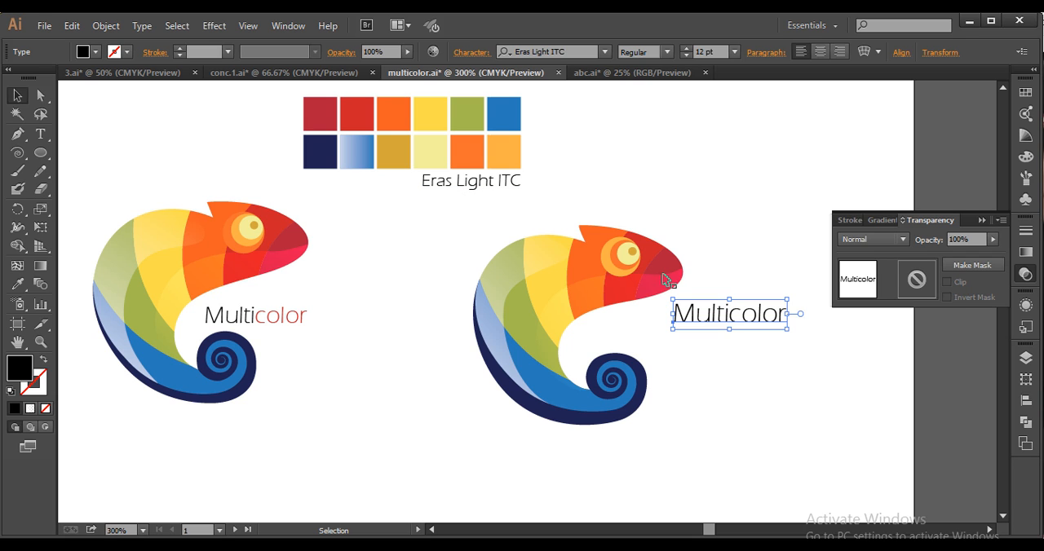
Position the "Multicolor" text beneath the chameleon's head, just above the tail spiral, with the font size at 12 pt
drag(719, 319, 644, 341)
click(735, 52)
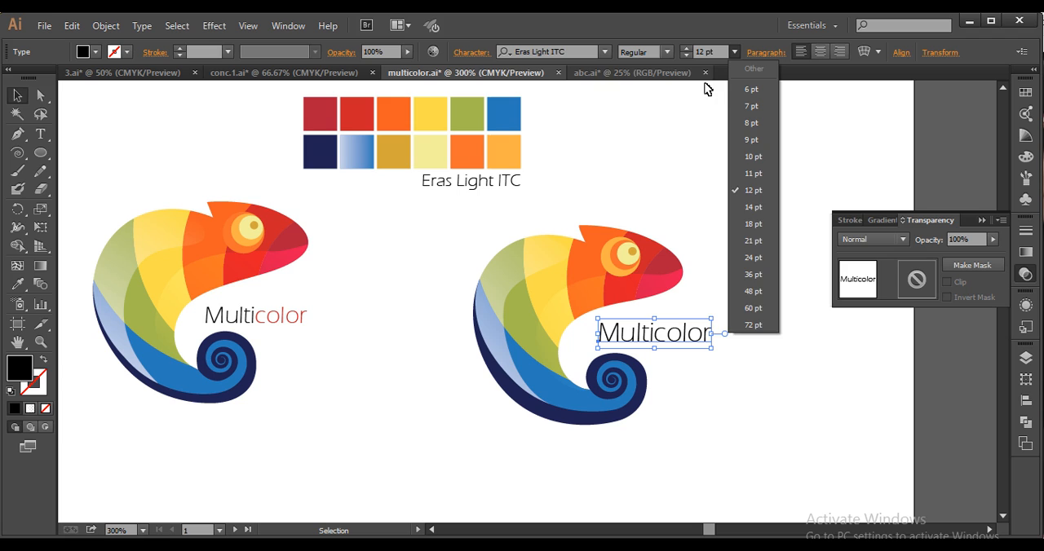
click(751, 190)
drag(658, 342, 713, 334)
Recolour the "color" part of the "Multicolor" text with the palette's bright red swatch and deselect the text
key(t)
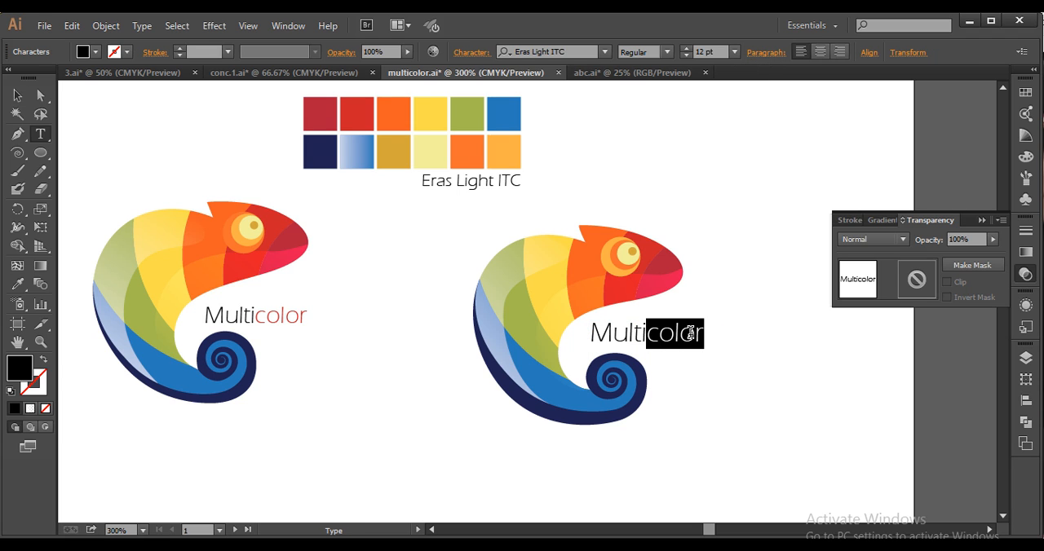
click(18, 284)
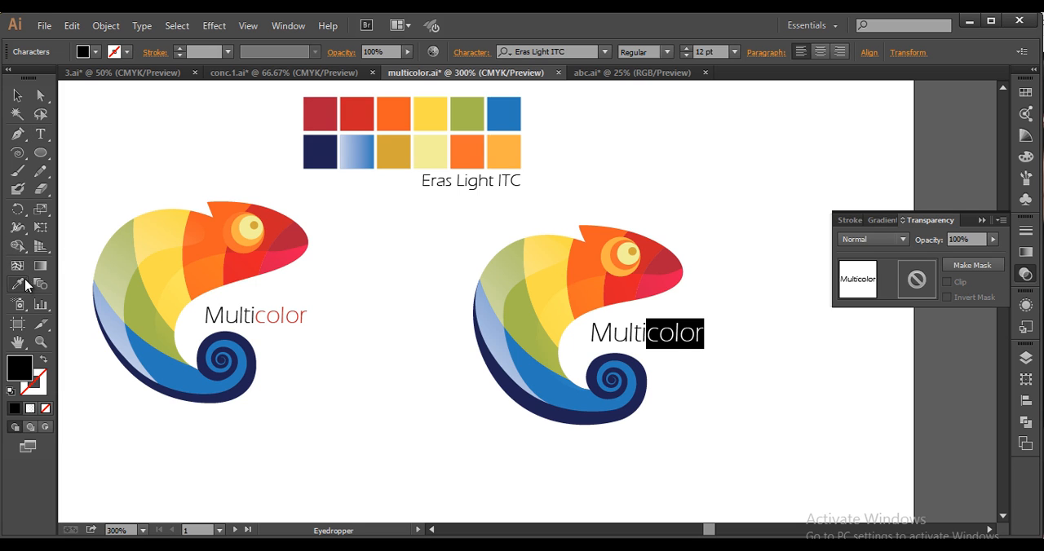
click(361, 123)
click(17, 96)
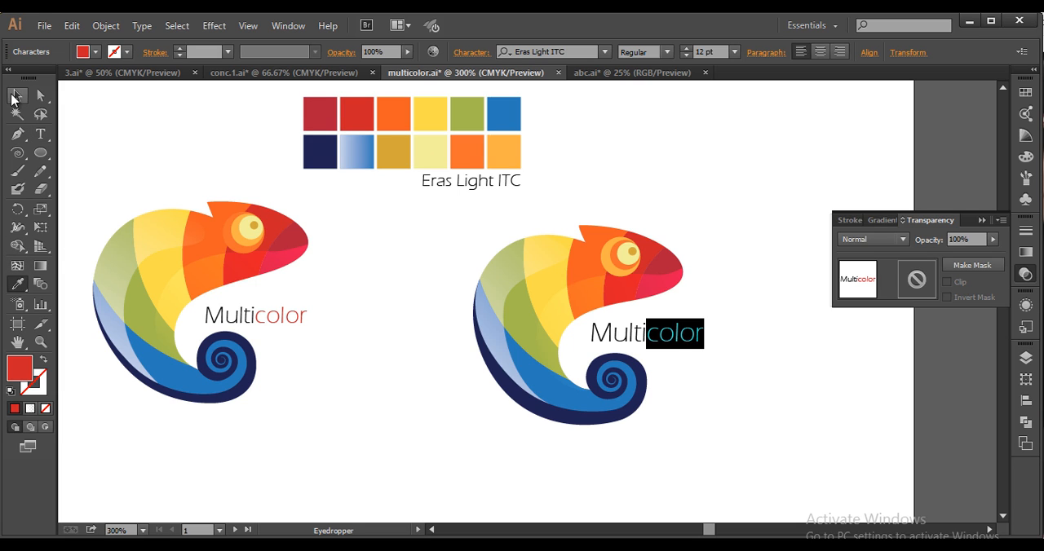
click(322, 236)
scroll(771, 378, down, 2)
mouse_move(747, 379)
mouse_down()
mouse_move(716, 362)
mouse_move(740, 370)
mouse_up()
scroll(720, 371, up, 1)
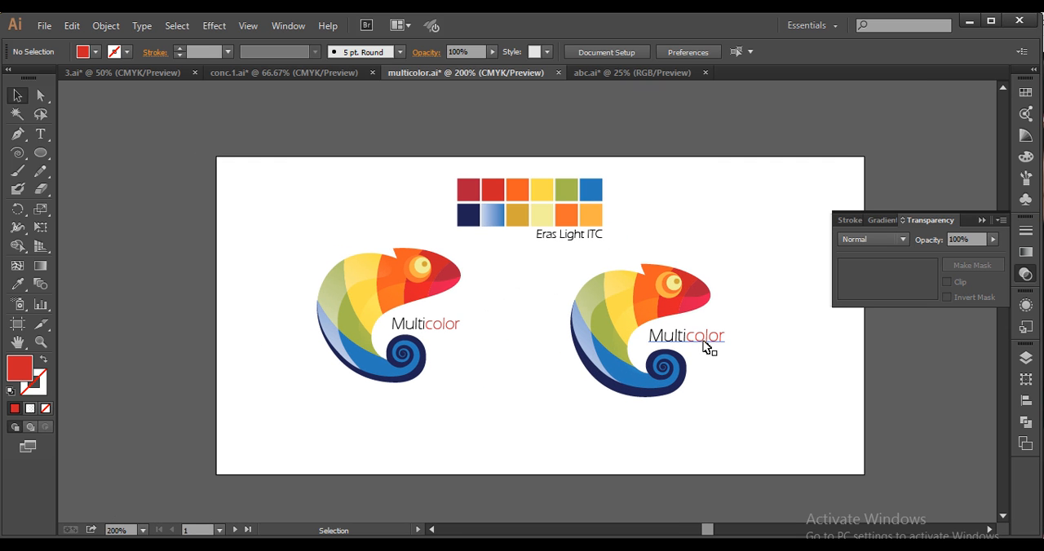